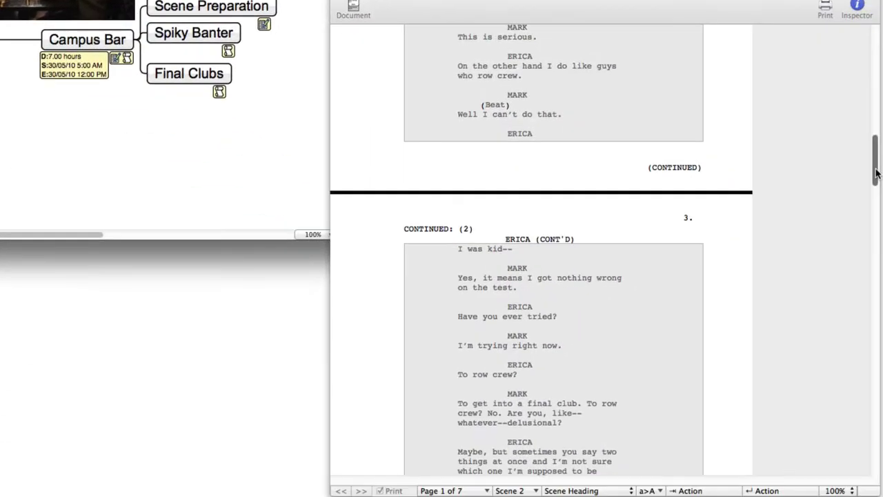
left_click_drag(876, 173, 877, 63)
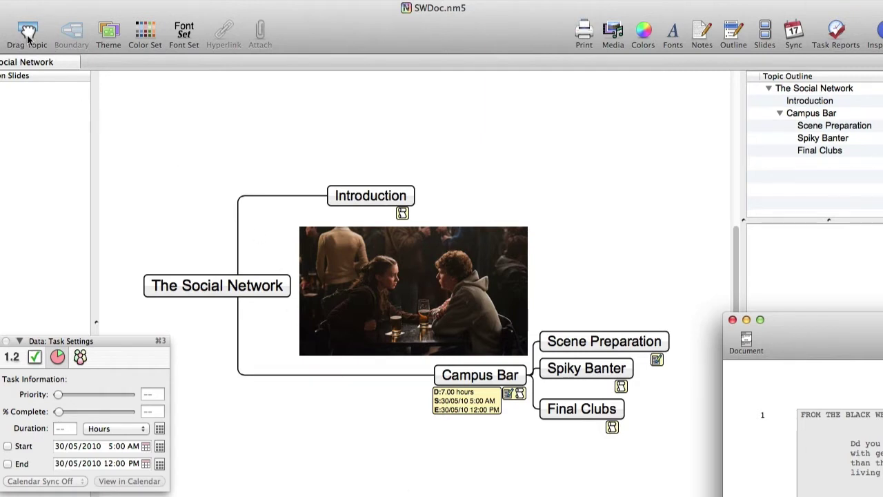
Add two floating topics, both named "Idea", in the empty area above The Social Network map
left_click_drag(28, 38, 199, 116)
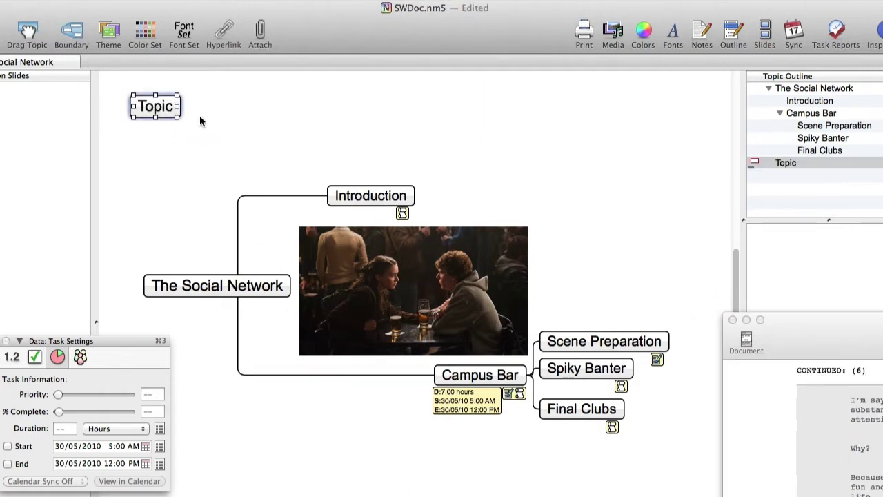
type("Idea")
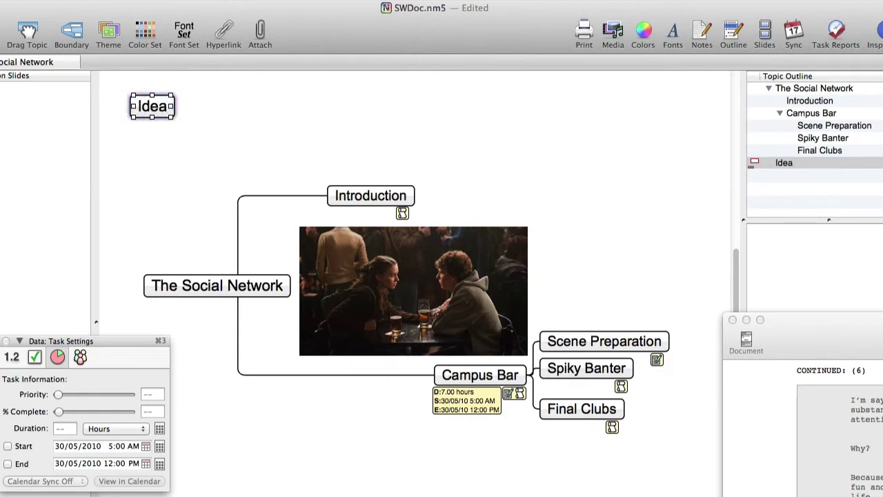
key("Return")
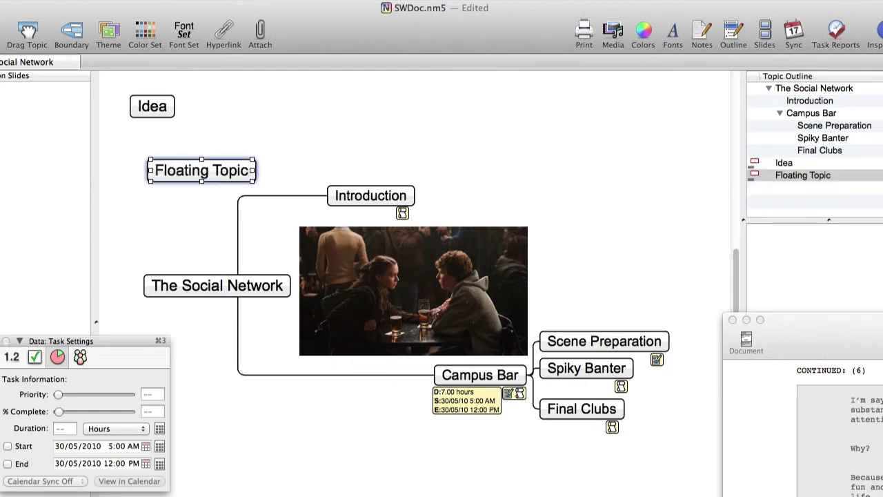
left_click_drag(139, 175, 140, 254)
type("Idea")
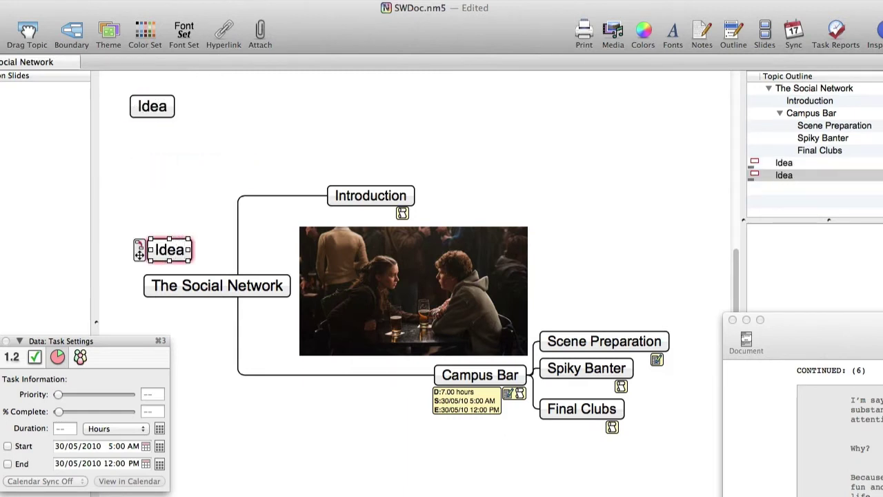
Add two subtopics, "related idea" and "another idea", to the second floating Idea topic
key("Tab")
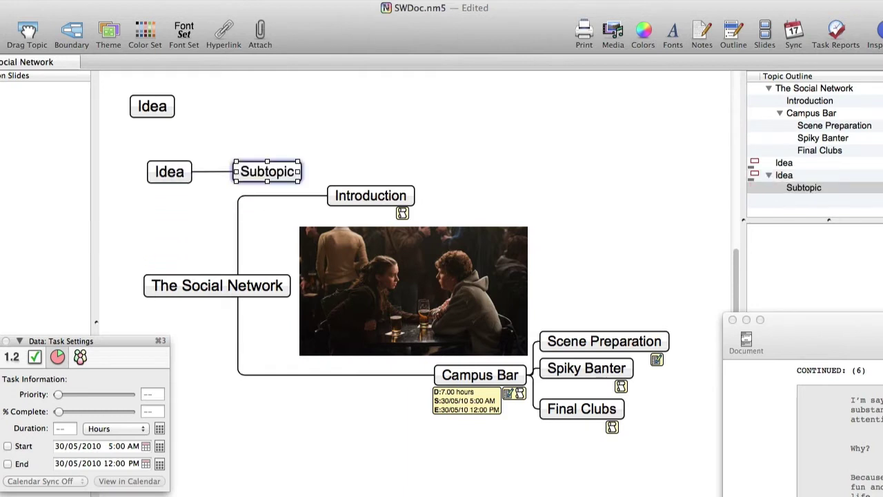
type("rela")
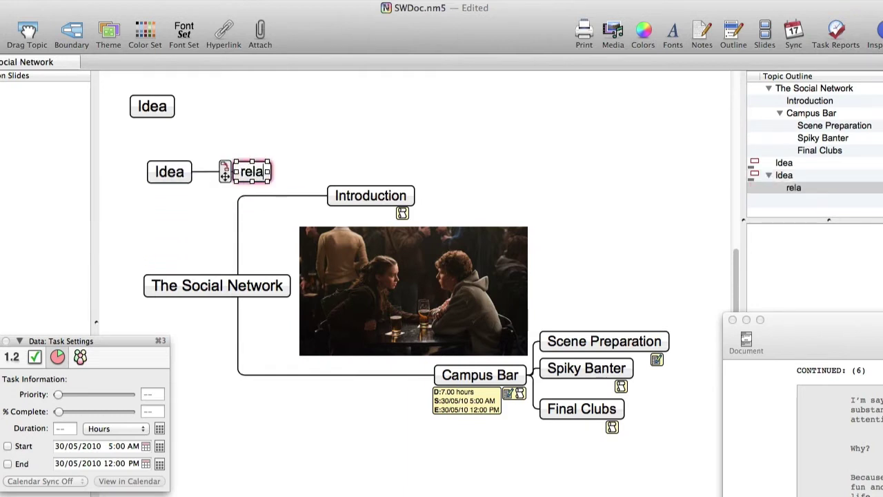
type("ted idea")
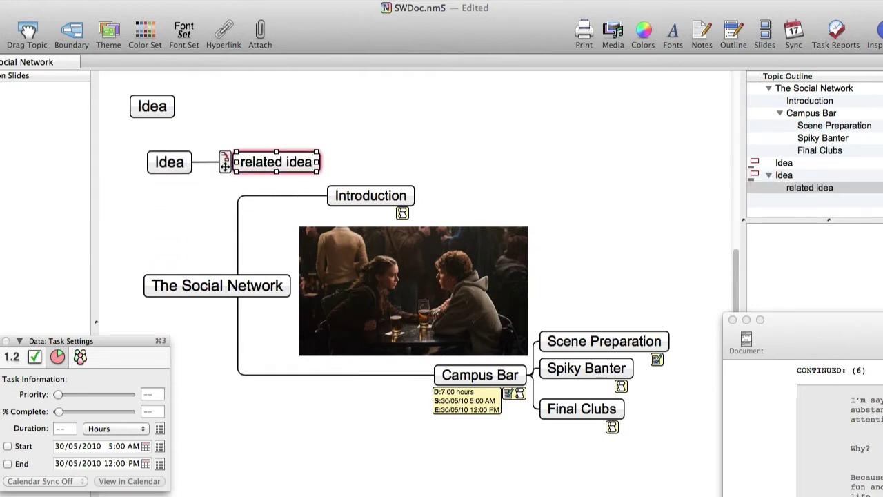
key("Return")
key("Return")
type("a")
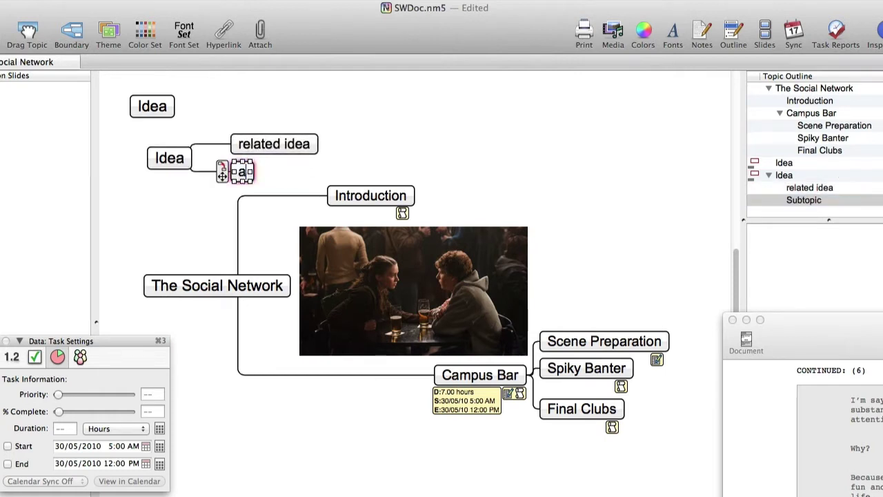
type("nother idea")
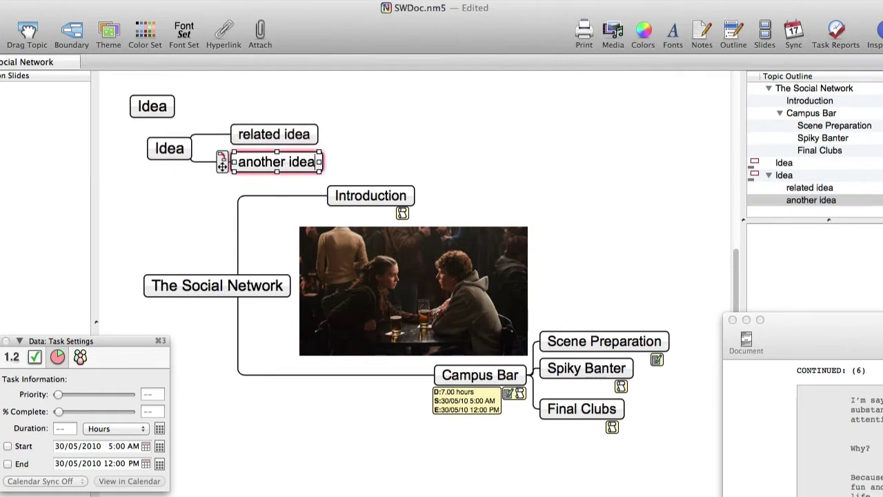
key("Return")
Attach the branched Idea topic to the first Idea topic as its child, and add a sibling subtopic to it
mouse_move(140, 149)
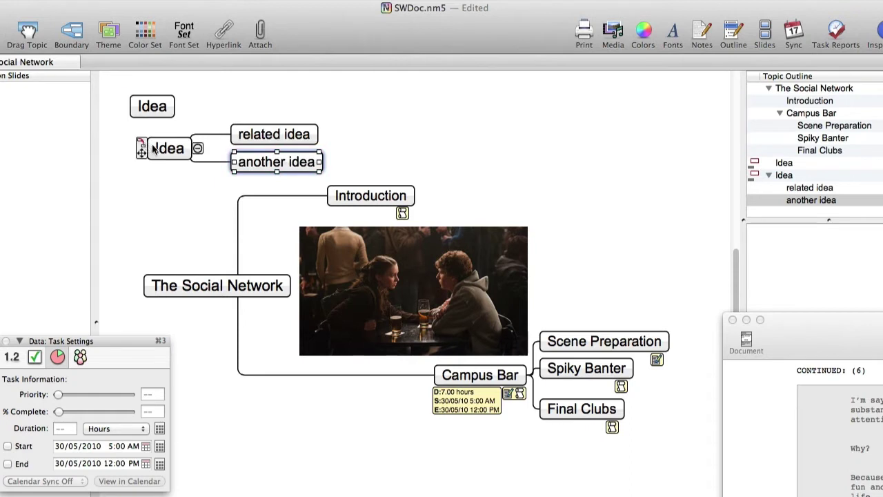
left_click_drag(140, 149, 168, 114)
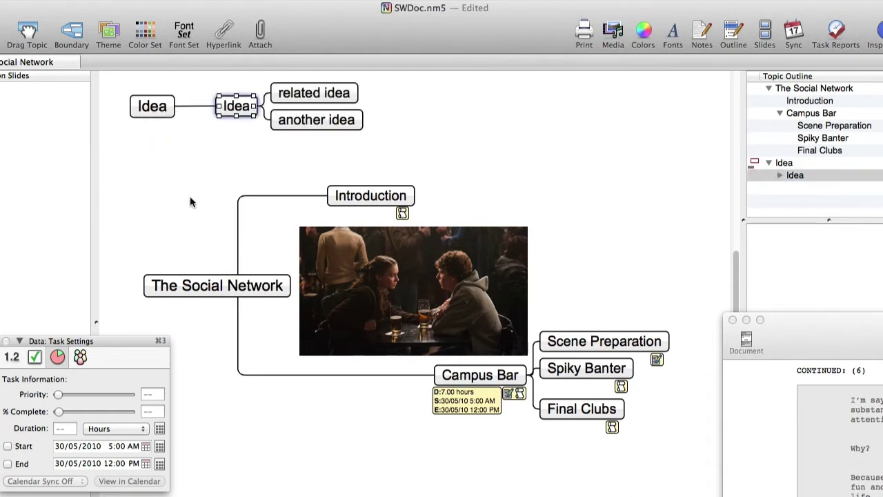
key("Return")
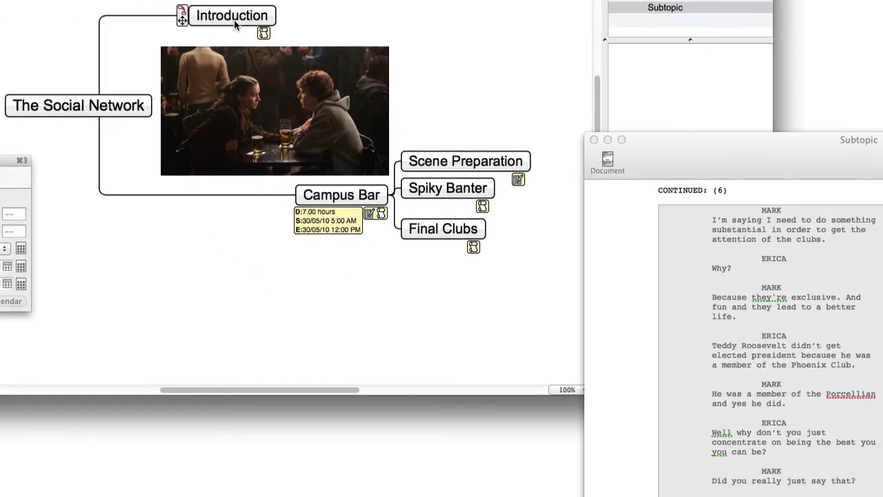
View the script passages linked to the Introduction, Campus Bar and Spiky Banter topics, reading through the Spiky Banter dialogue
left_click(235, 20)
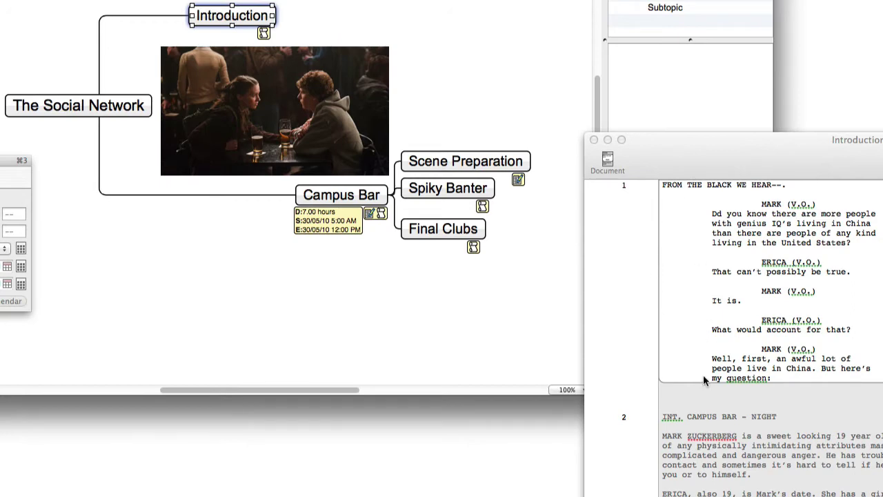
left_click(342, 196)
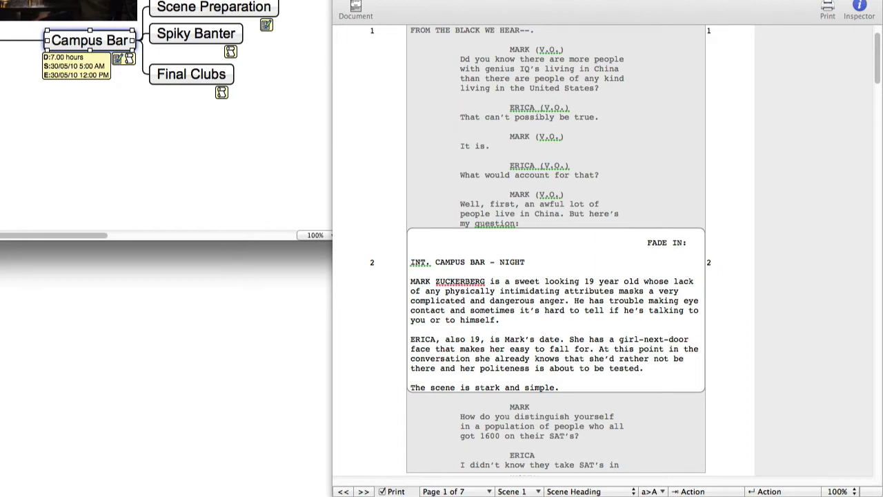
left_click(180, 37)
scroll(567, 330, "down", 20)
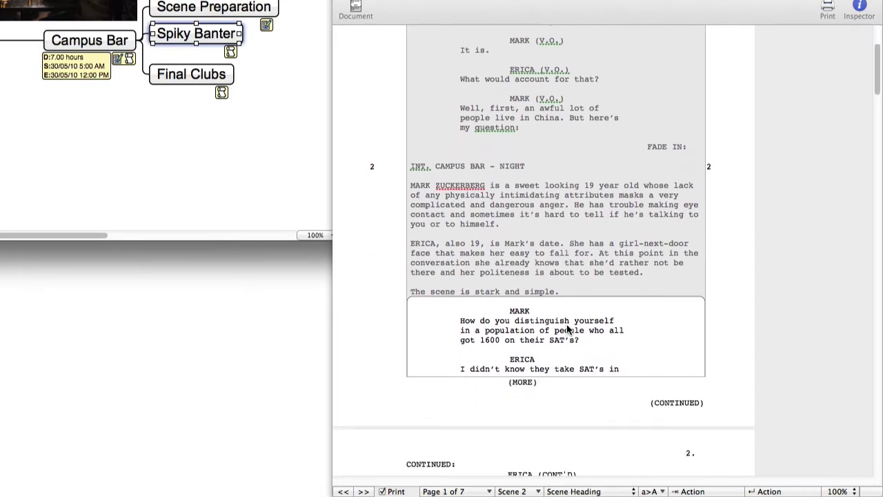
scroll(567, 330, "down", 10)
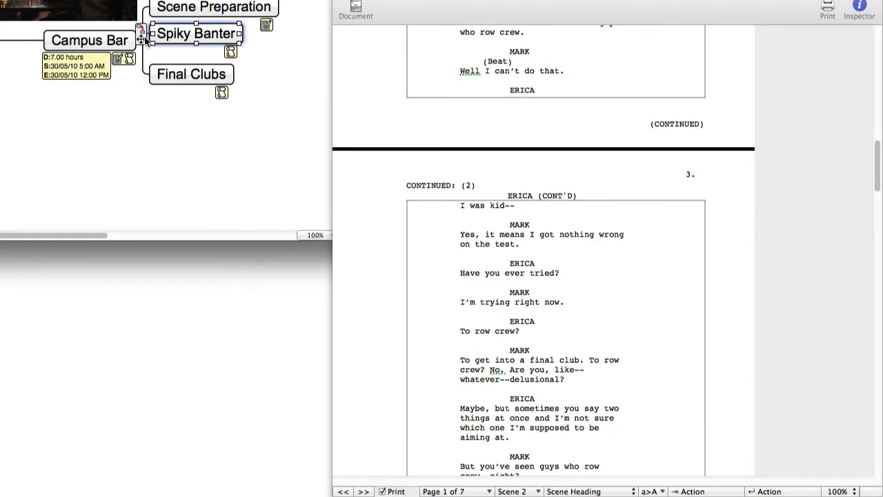
Move the Spiky Banter topic below Final Clubs under Campus Bar and check where its passage sits in the script
left_click_drag(141, 33, 150, 109)
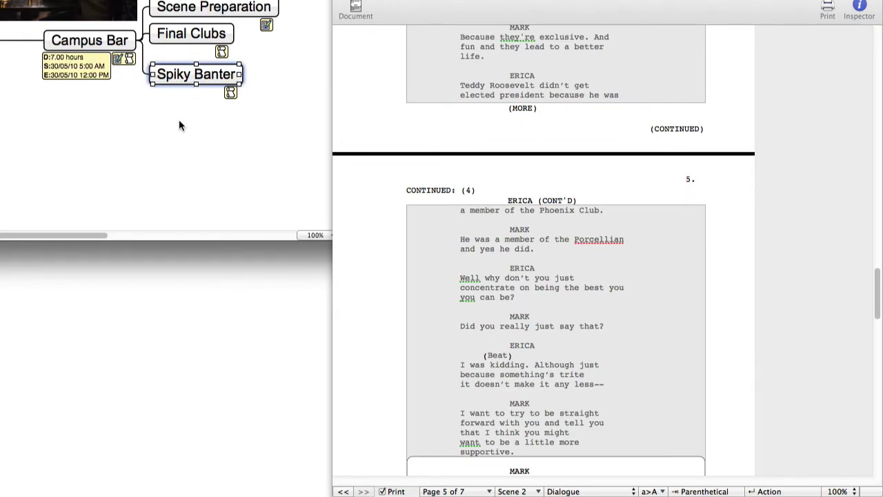
scroll(475, 341, "down", 5)
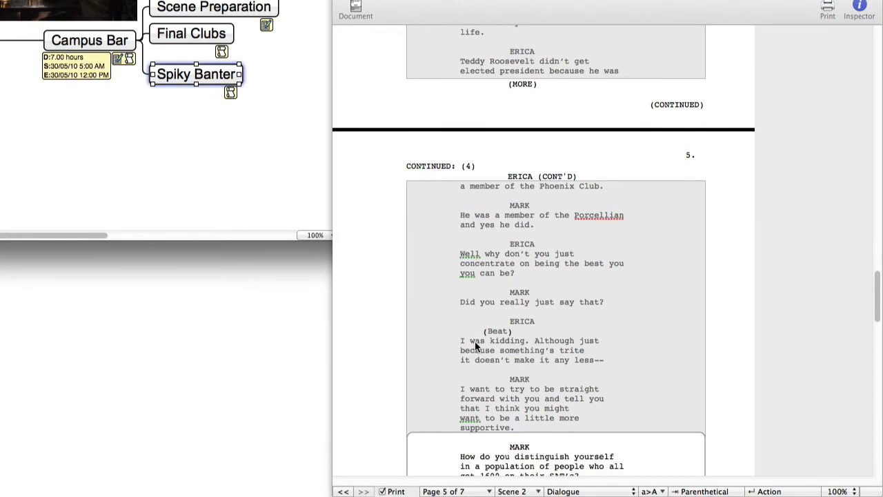
scroll(475, 346, "down", 2)
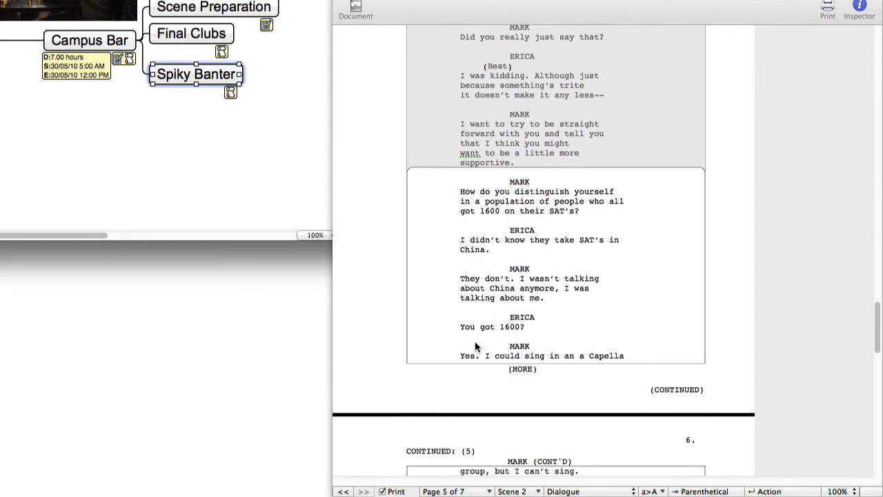
Switch printing of the Spiky Banter script passage off and back on
left_click(383, 492)
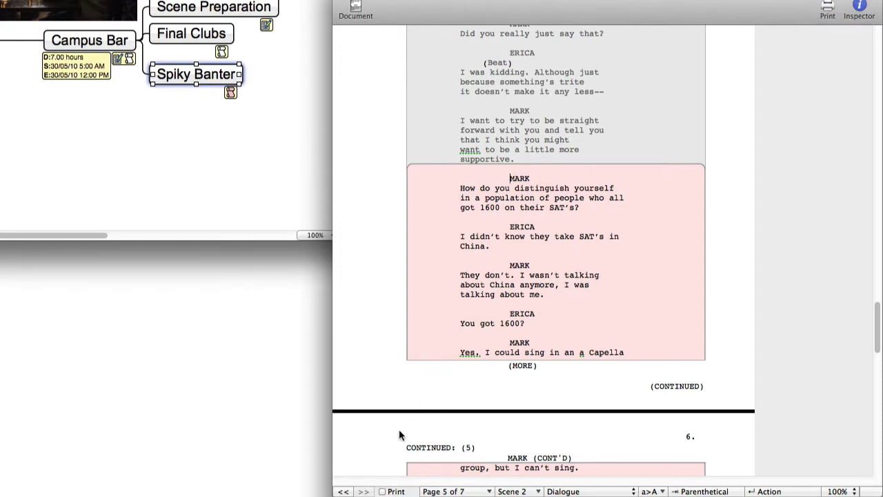
left_click(383, 491)
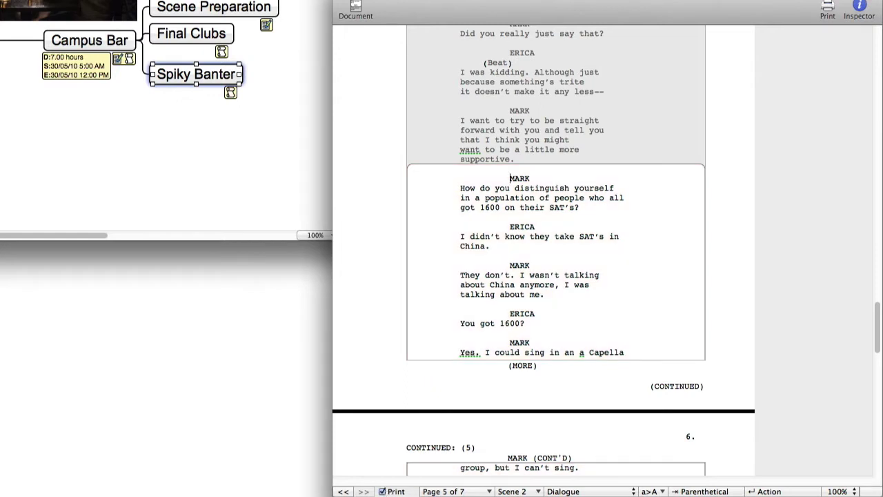
Exclude the Final Clubs script passage from printing and look through its shaded dialogue in the document
left_click(210, 43)
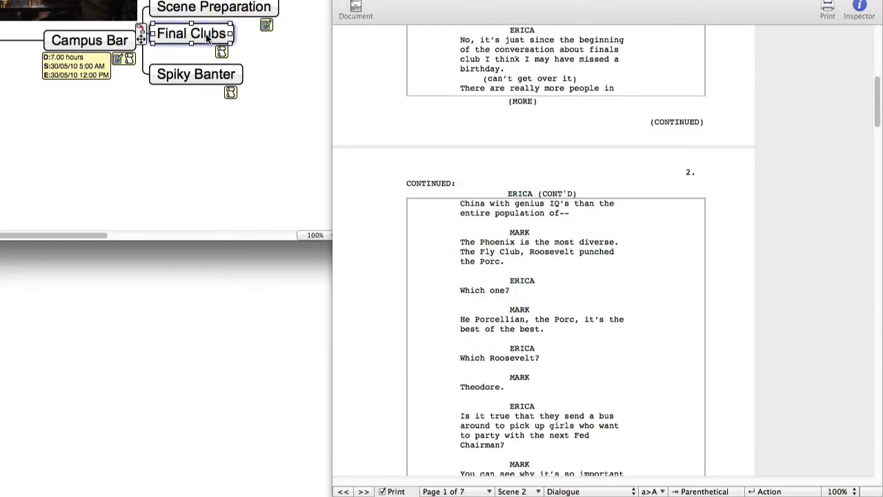
left_click(382, 491)
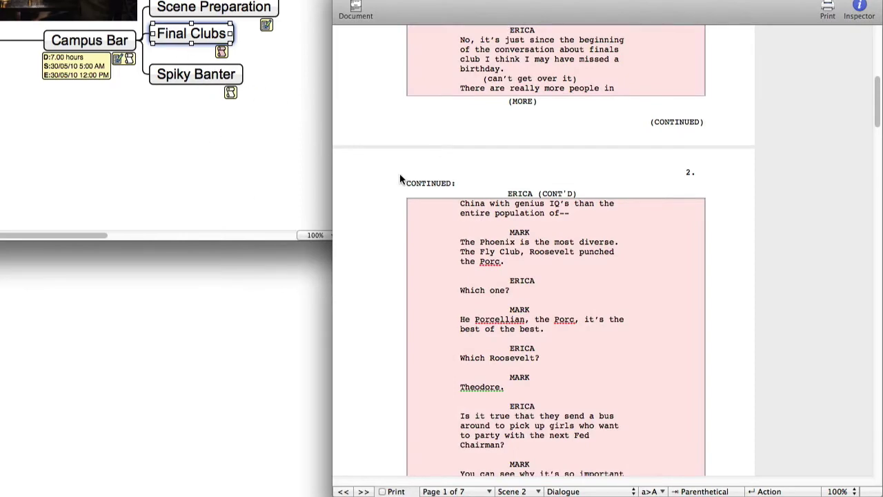
scroll(400, 174, "down", 15)
scroll(399, 179, "down", 20)
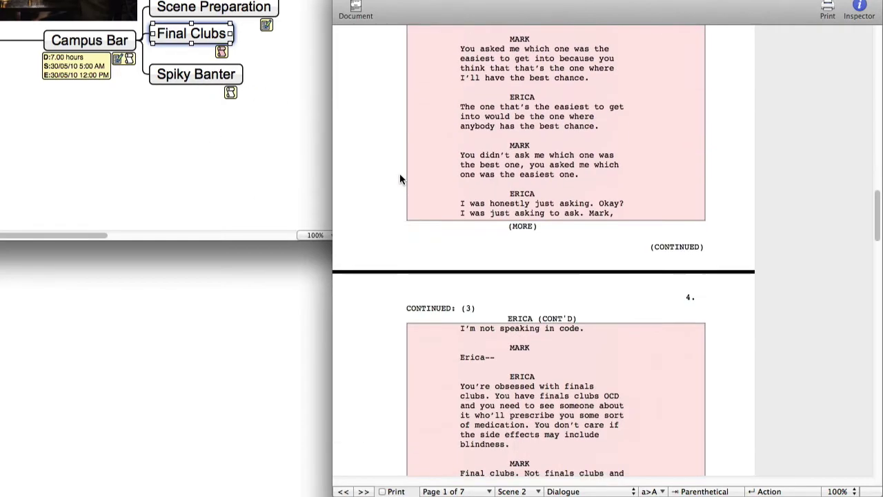
scroll(400, 174, "down", 10)
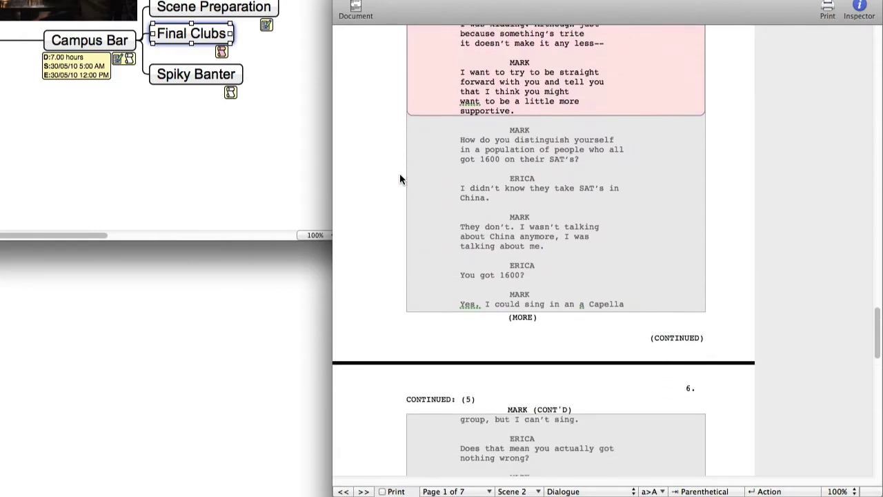
Move the Spiky Banter topic back above Final Clubs under Campus Bar
left_click(490, 154)
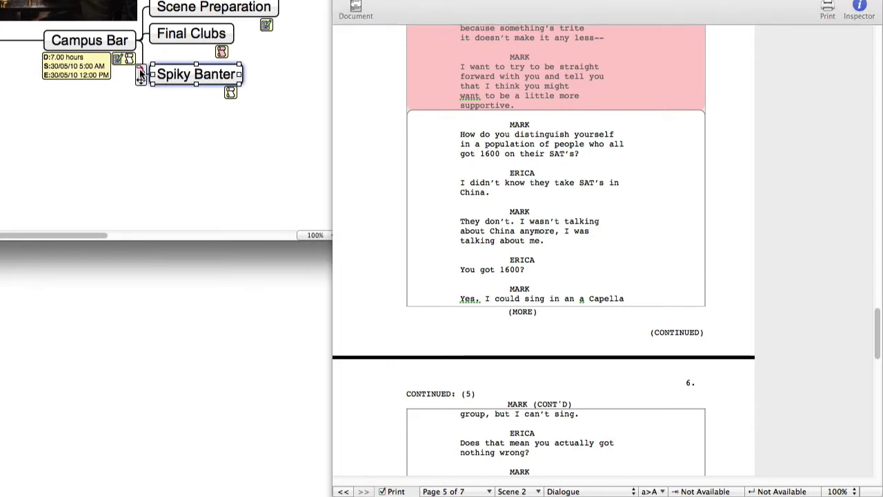
left_click_drag(141, 73, 147, 26)
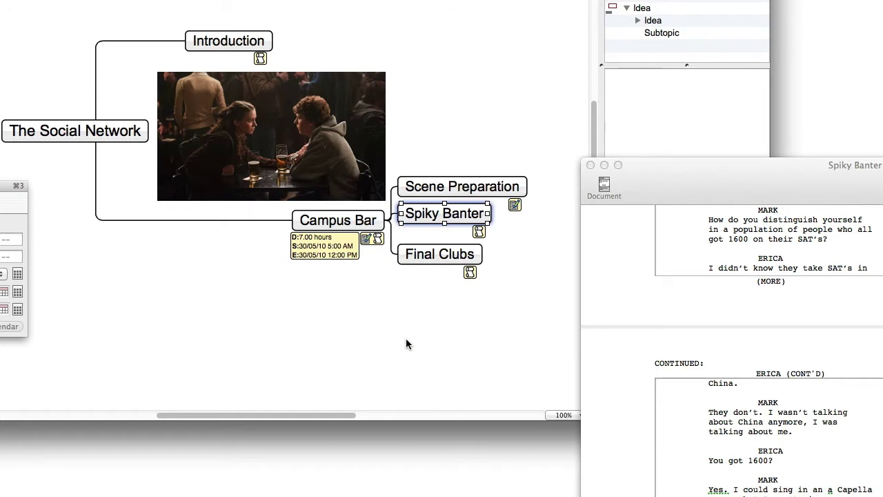
View the Scene Preparation and Spiky Banter scripts on their own in topic-only view, and return to the full document view
left_click(470, 183)
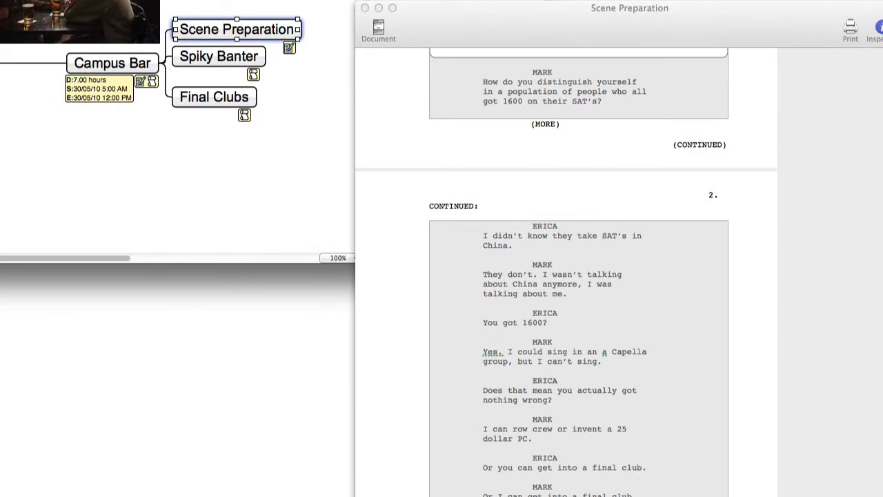
left_click(377, 28)
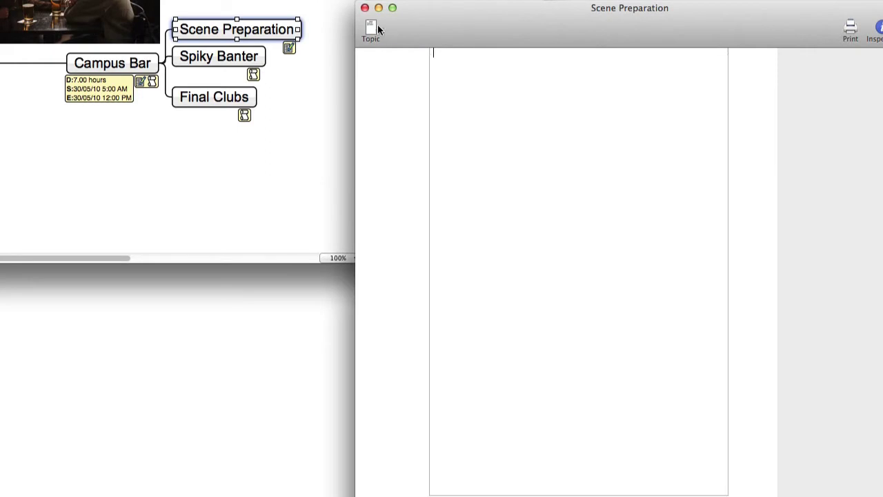
left_click(229, 61)
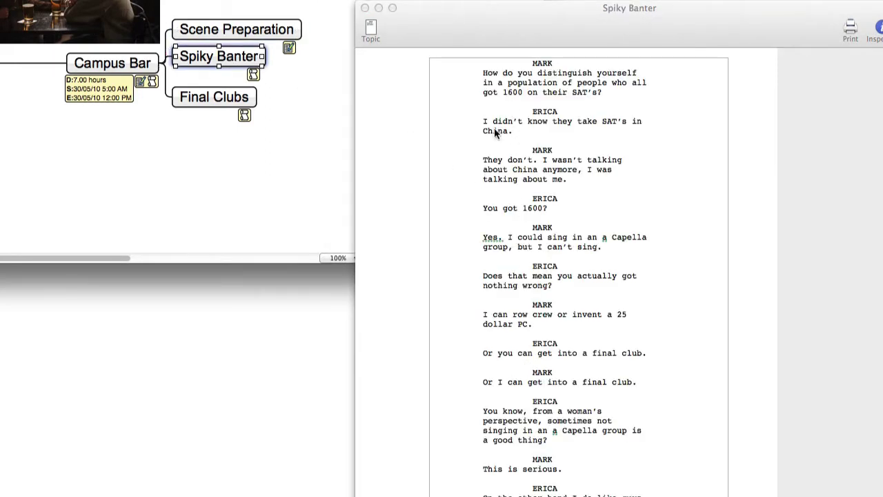
left_click(369, 28)
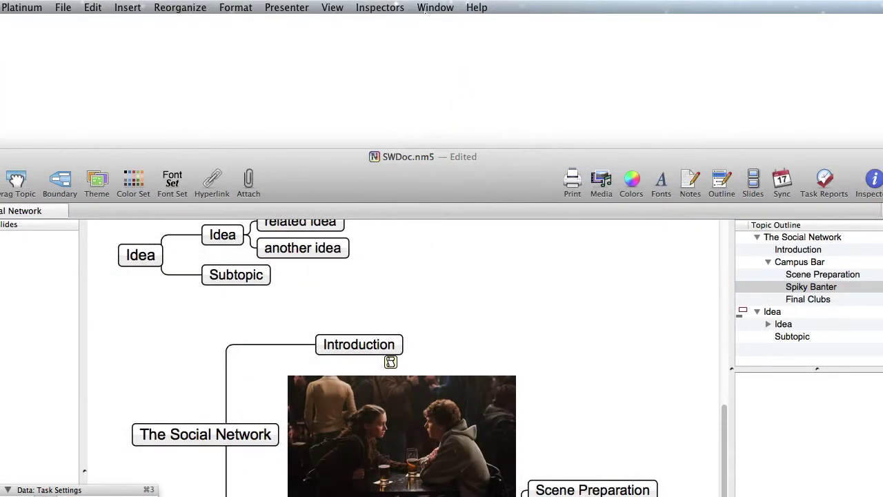
Show the Screenwriter window for the mind map
left_click(430, 7)
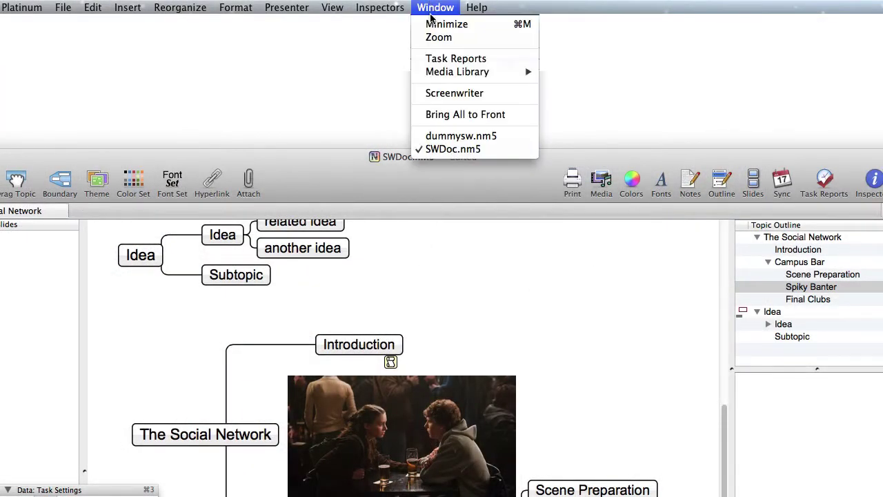
left_click(452, 94)
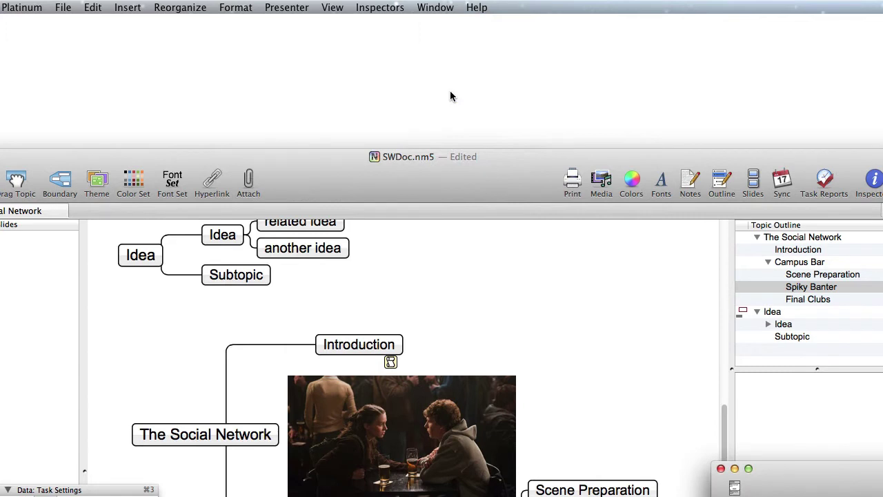
Customize the mind map window's toolbar by adding the Screenwriter item between Outline and Slides
right_click(502, 181)
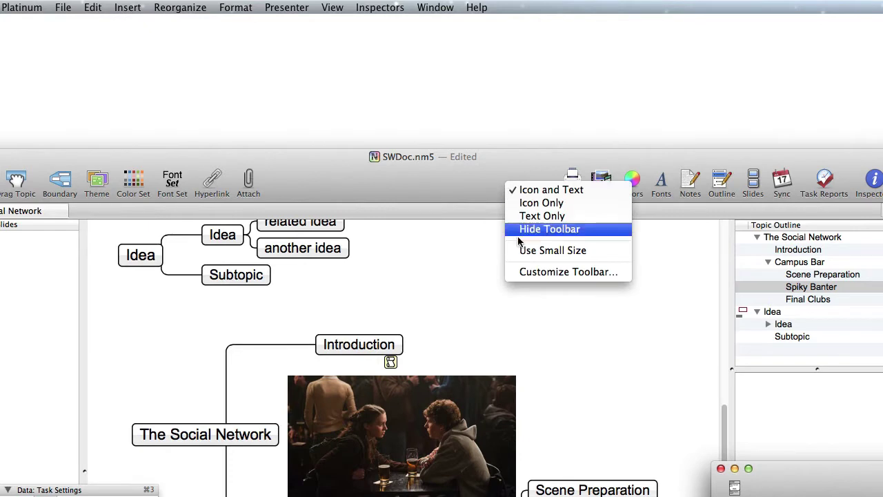
left_click(526, 271)
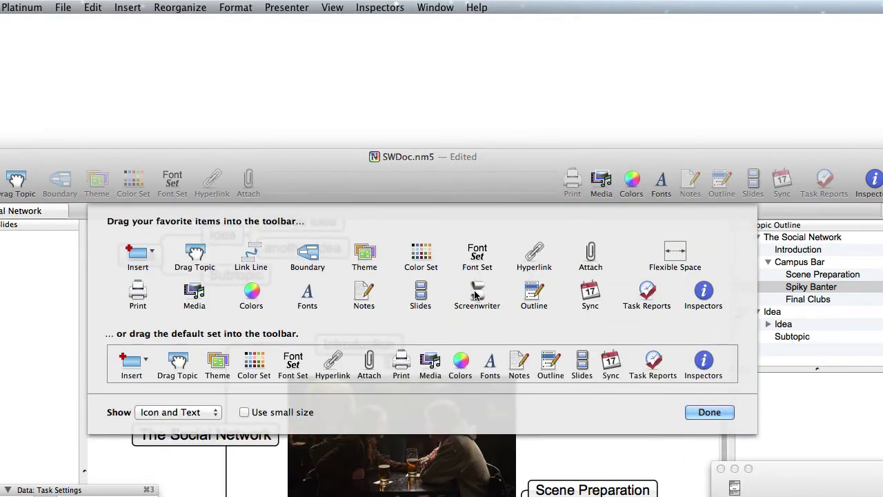
left_click_drag(459, 292, 702, 184)
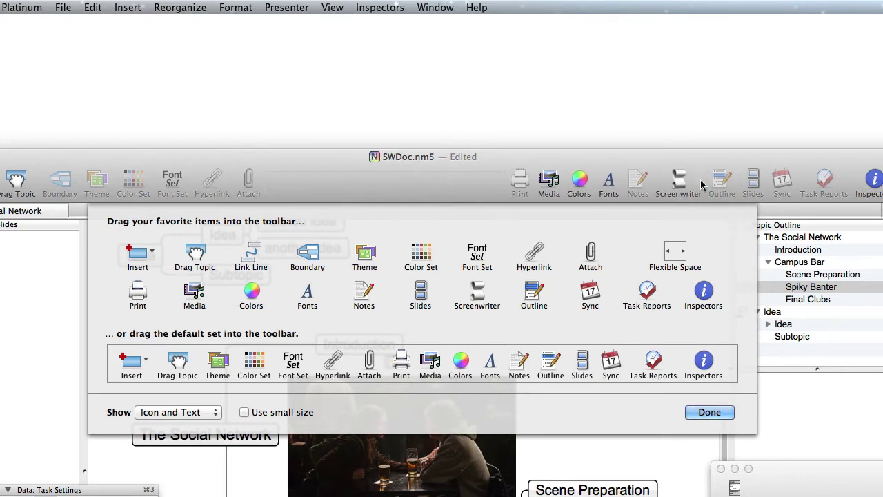
left_click_drag(711, 185, 661, 186)
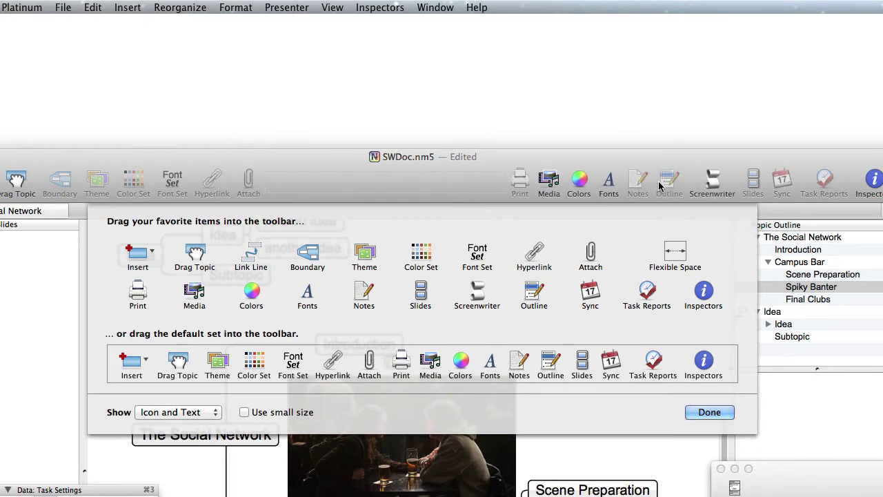
left_click(703, 413)
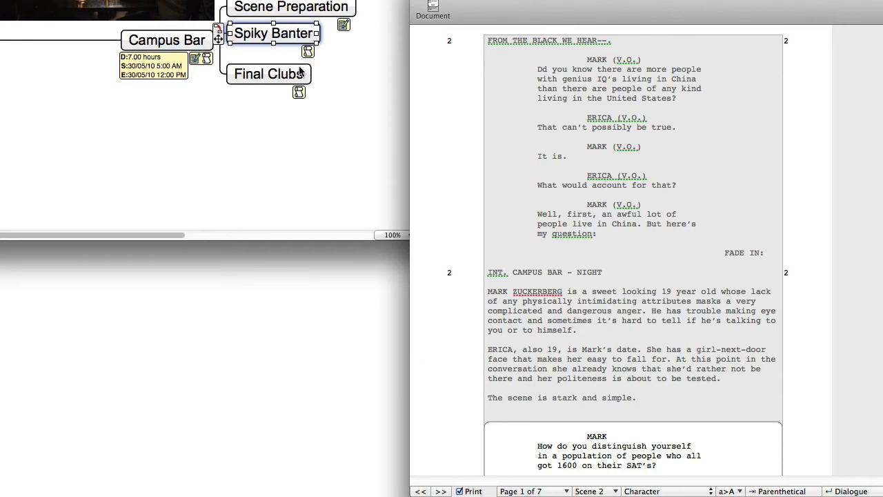
Show the Final Clubs script passage, insert an empty line above its first character name and remove it again
left_click(298, 93)
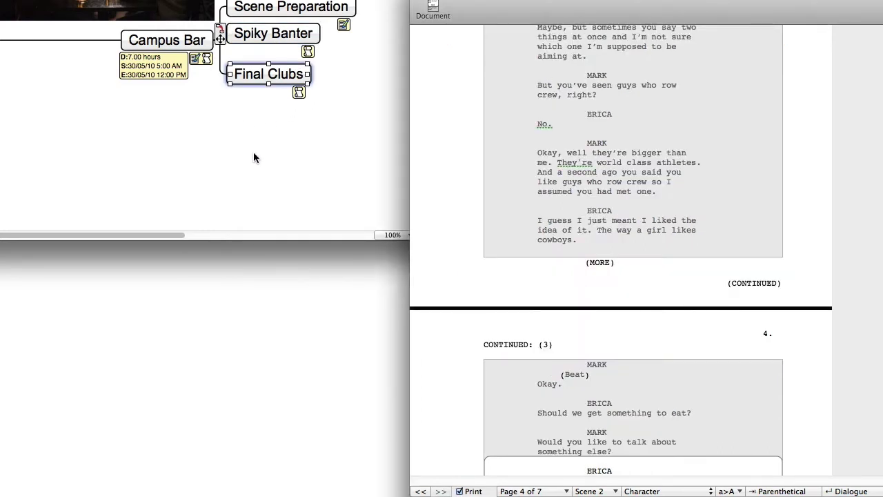
scroll(506, 211, "down", 5)
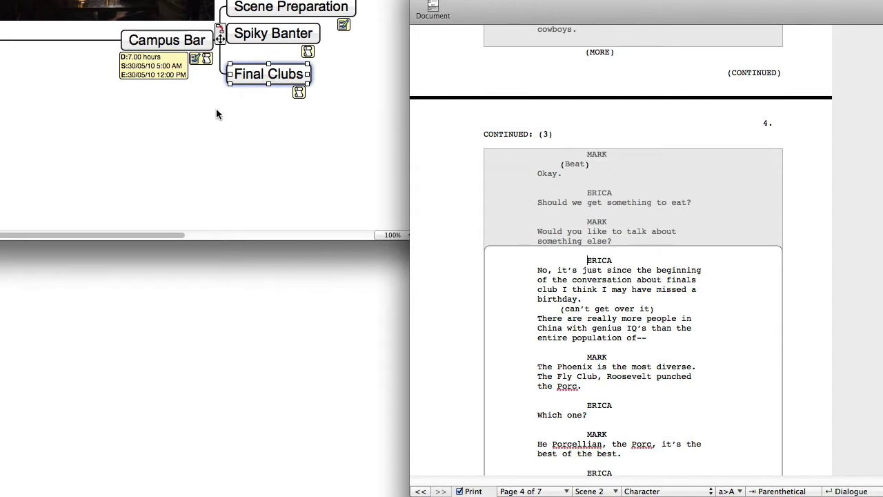
key("Return")
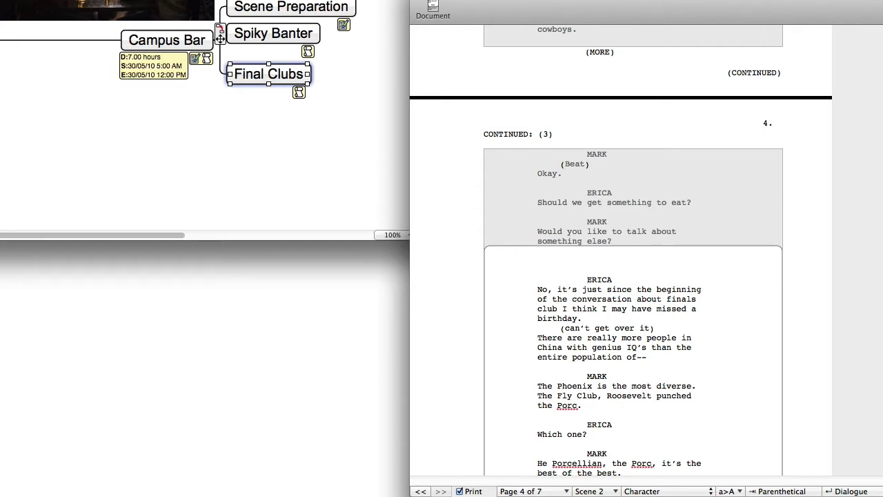
key("BackSpace")
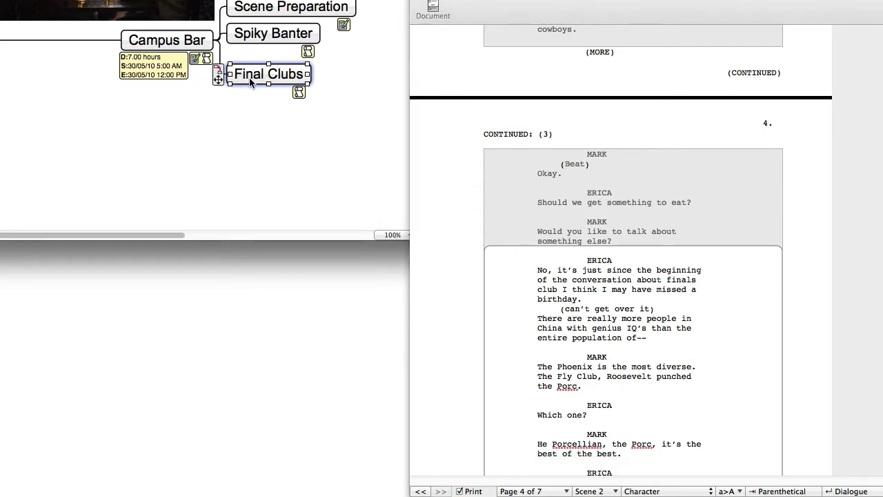
Add a new subtopic after Final Clubs under Campus Bar and enter TEST in its script passage
key("Return")
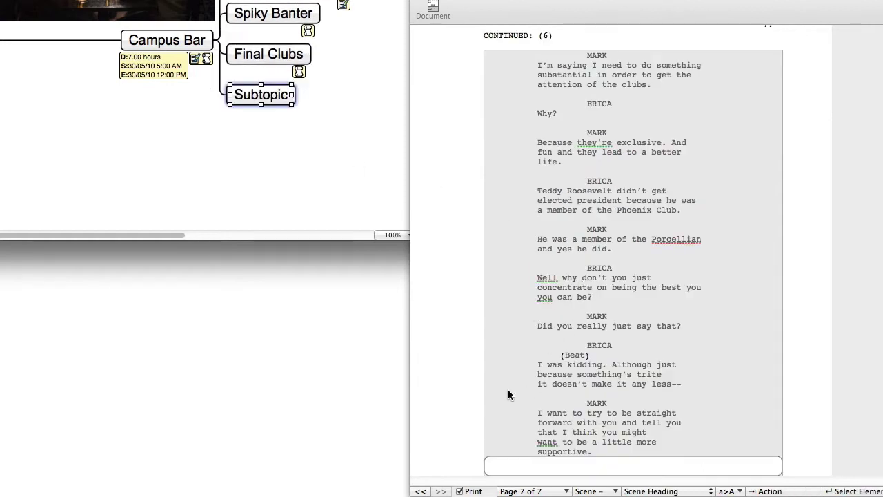
left_click(541, 466)
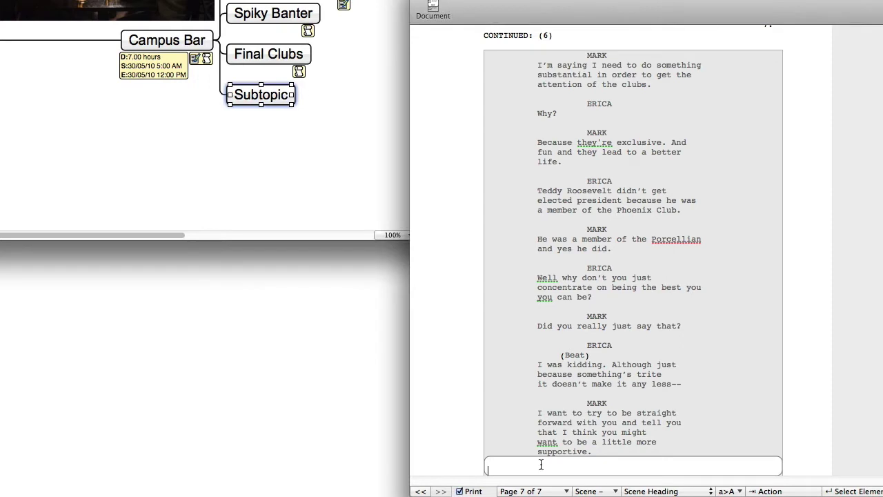
type("TEST")
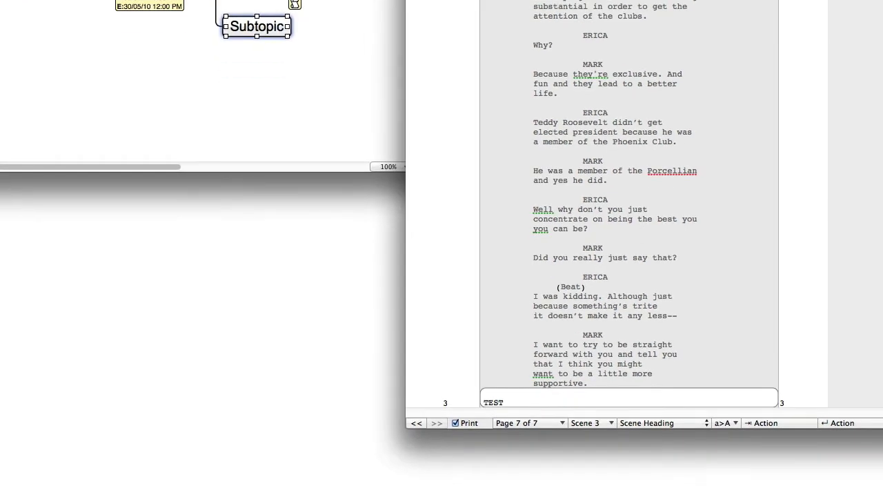
Step through the topics' script passages from Final Clubs back to Campus Bar and forward again to Final Clubs
left_click(658, 374)
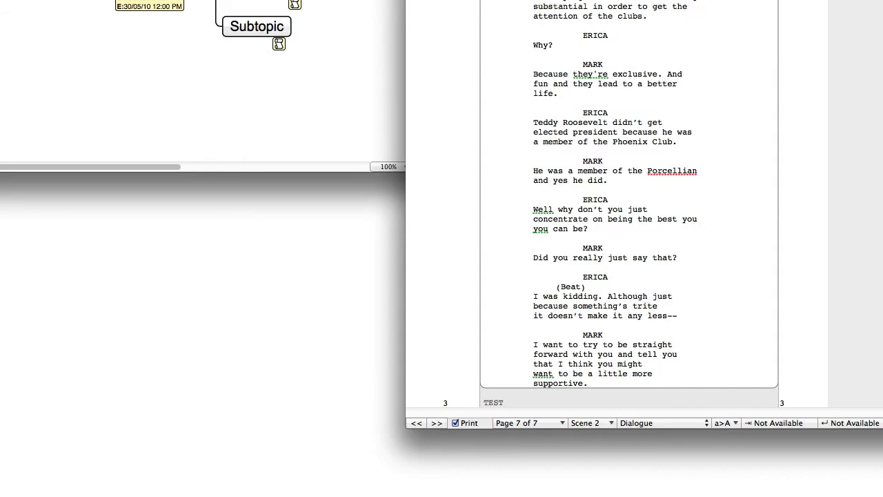
left_click(416, 423)
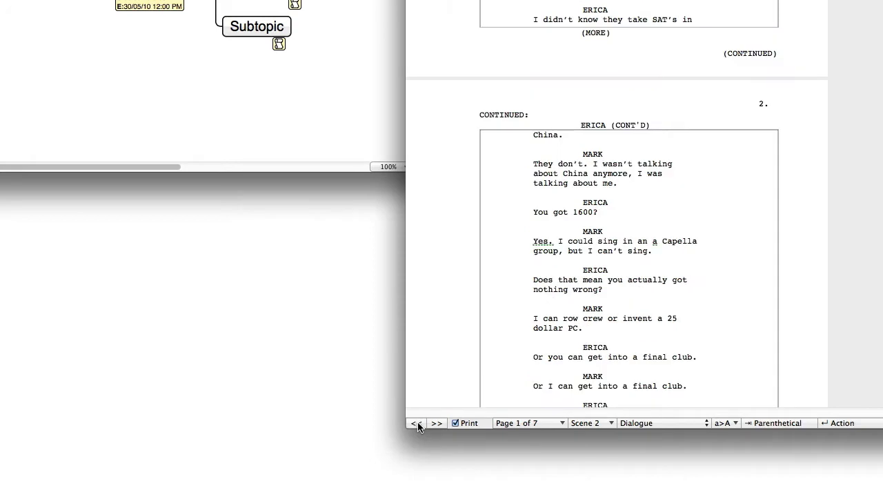
left_click(418, 425)
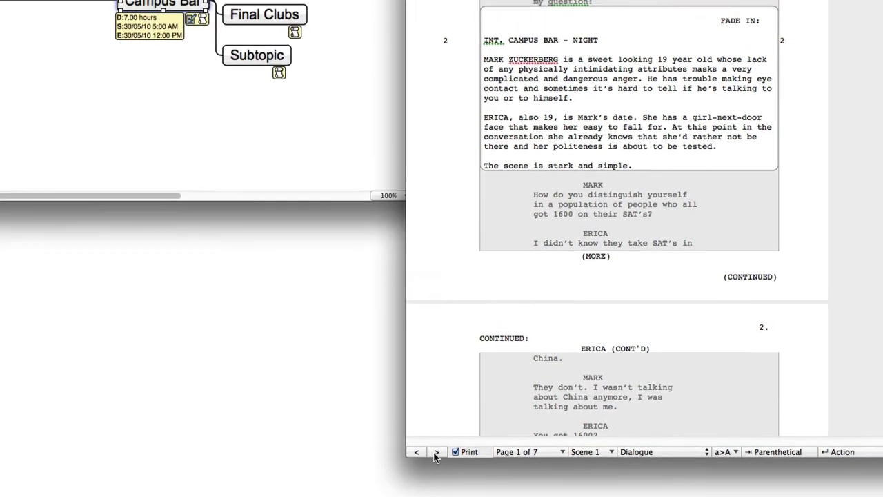
key("Return")
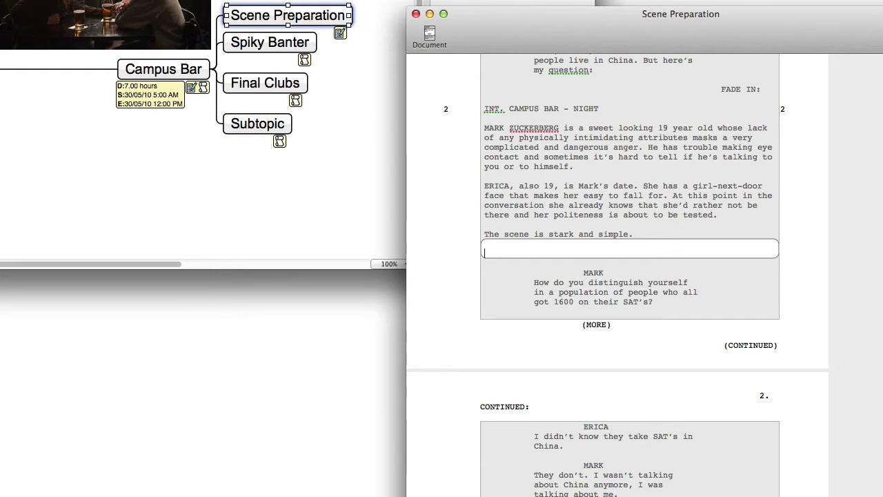
key("Delete")
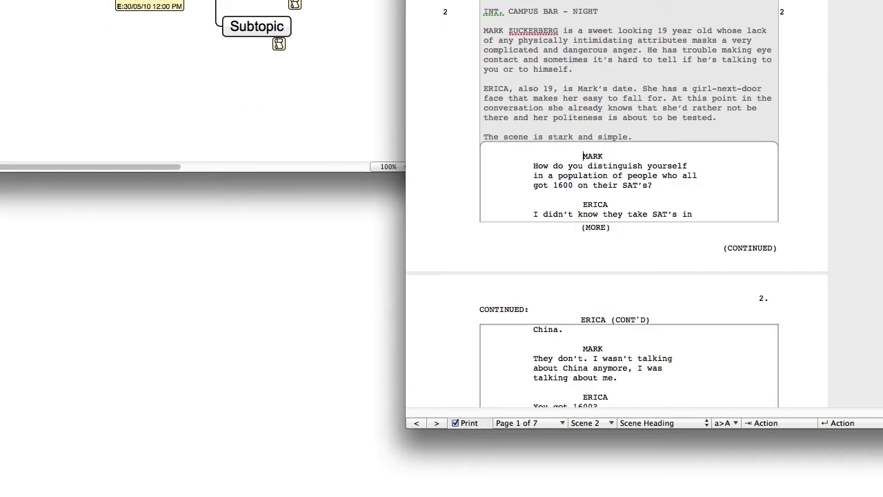
left_click(437, 423)
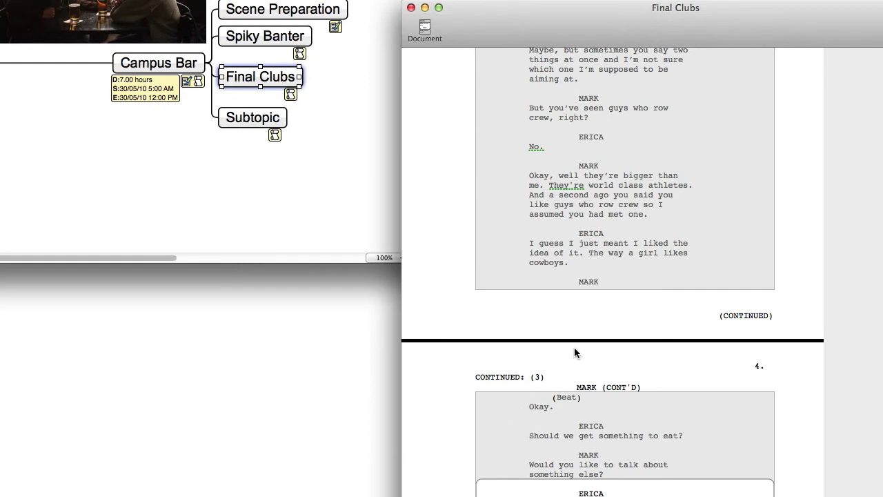
Examine the page break before page 4 around the start of the Final Clubs passage in the full document
scroll(621, 211, "down", 5)
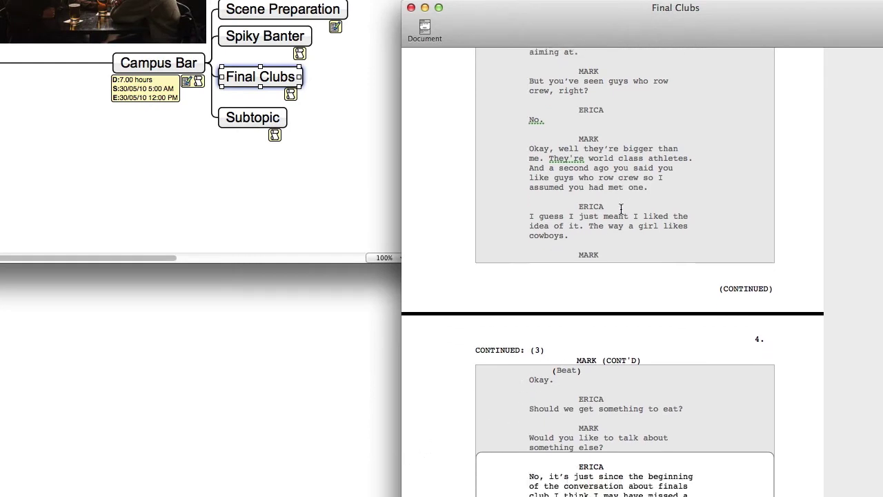
scroll(621, 207, "up", 6)
scroll(621, 207, "up", 2)
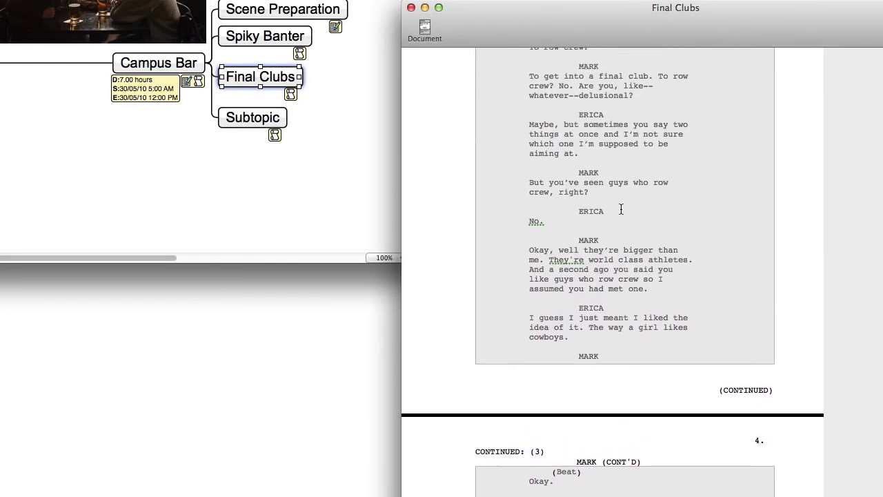
scroll(621, 208, "down", 5)
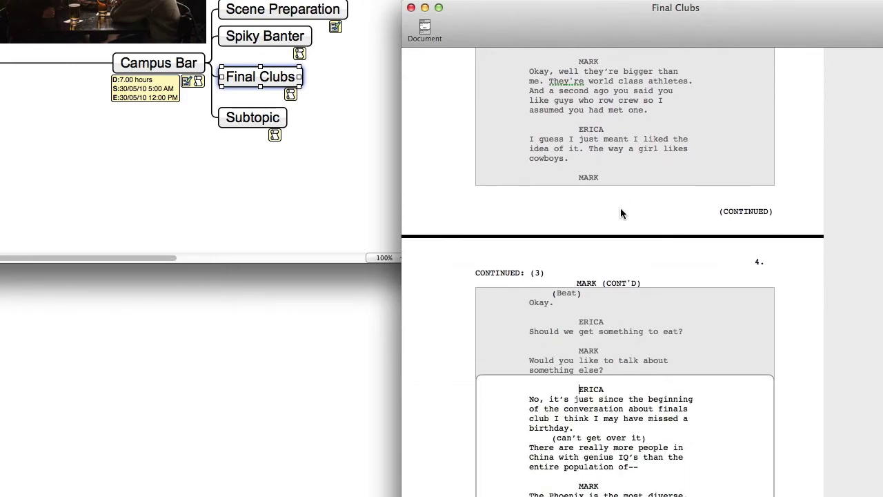
View the Final Clubs script on its own in topic-only view, and look through its pages again in full document view
left_click(424, 31)
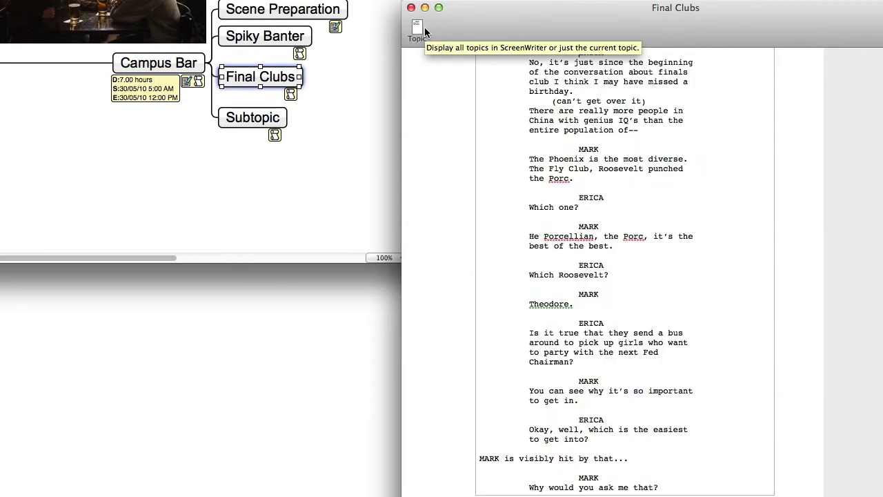
scroll(554, 230, "down", 15)
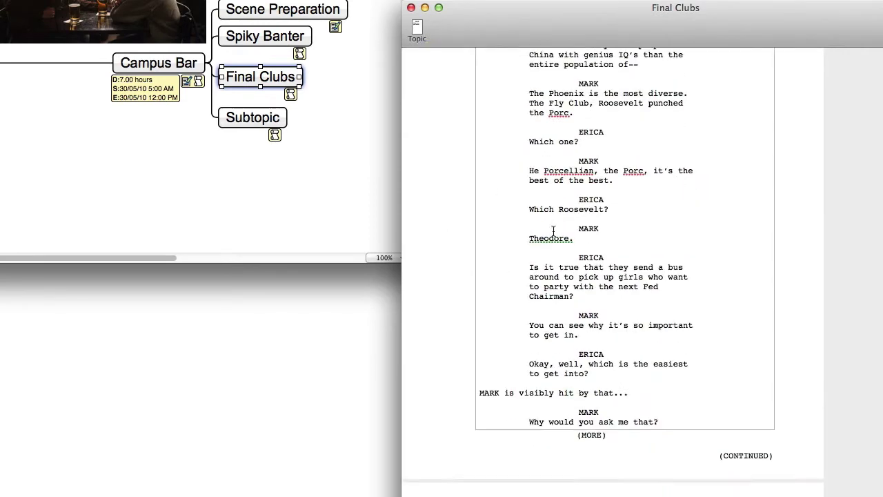
scroll(554, 223, "down", 20)
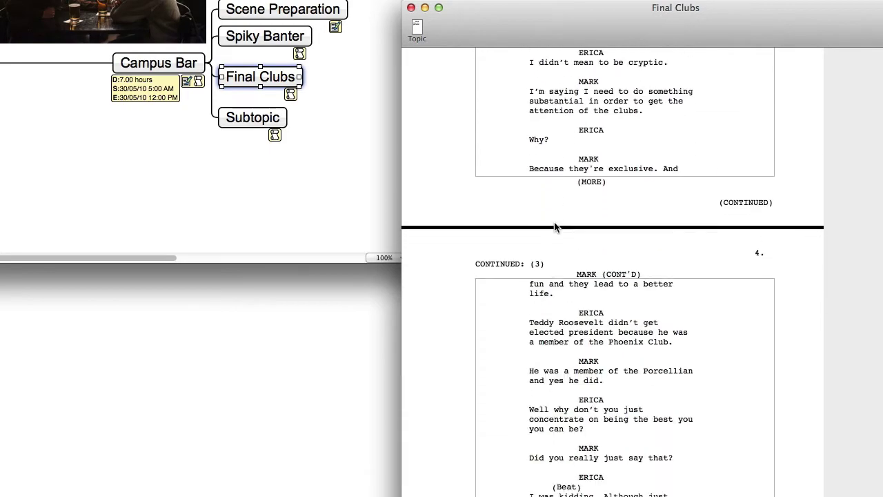
scroll(554, 221, "up", 15)
left_click(417, 29)
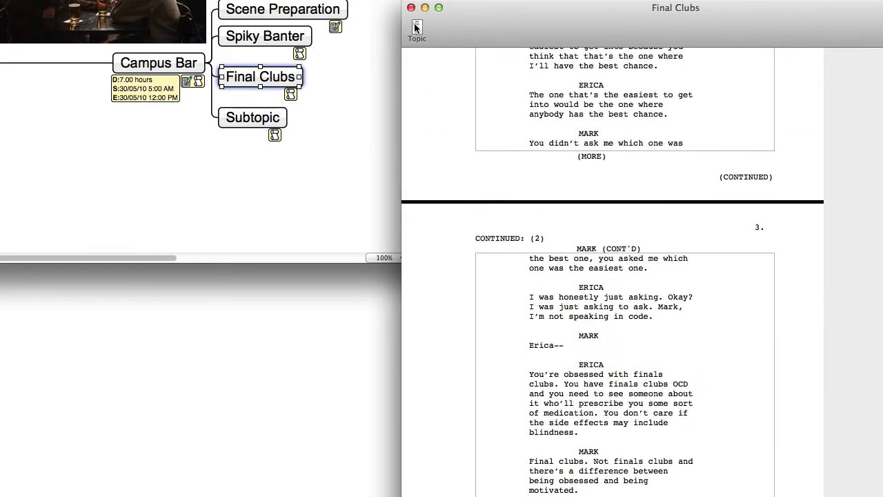
scroll(550, 296, "down", 15)
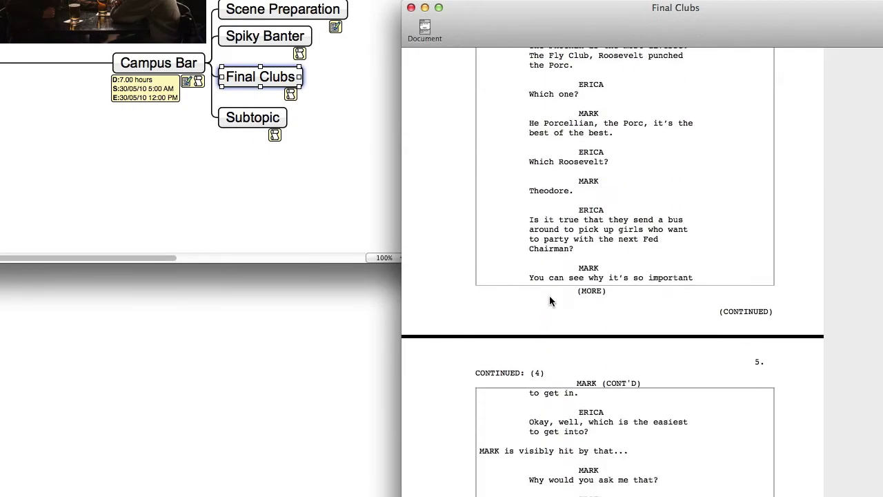
scroll(550, 296, "down", 20)
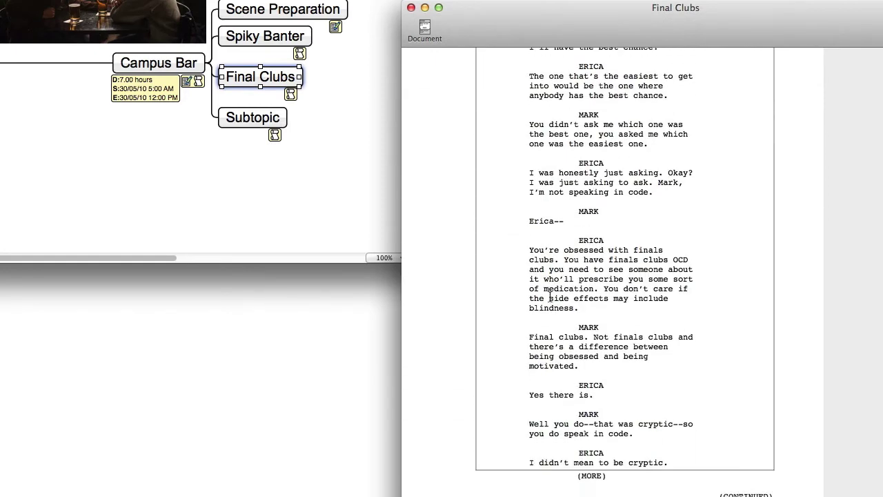
Replace TEST in the new subtopic's script passage with the scene heading INT. THE PALACE - AFTERNOON
left_click(503, 425)
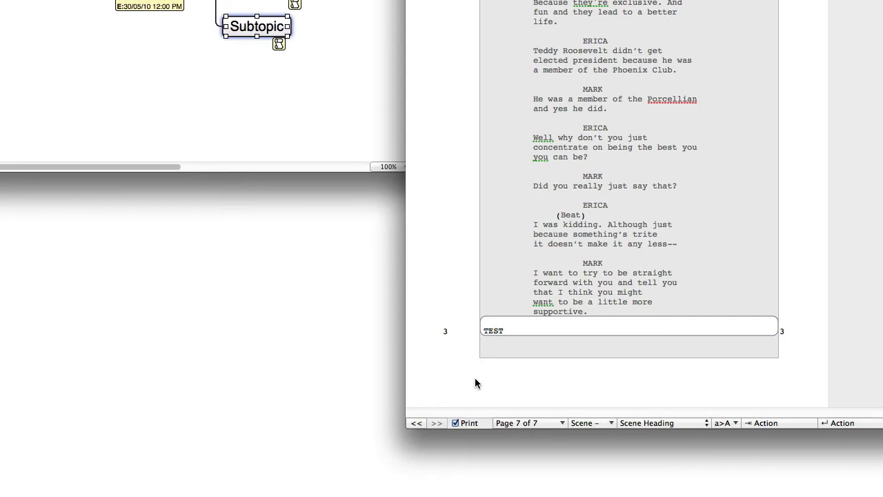
key("BackSpace")
key("BackSpace")
key("BackSpace")
key("BackSpace")
type("INT.")
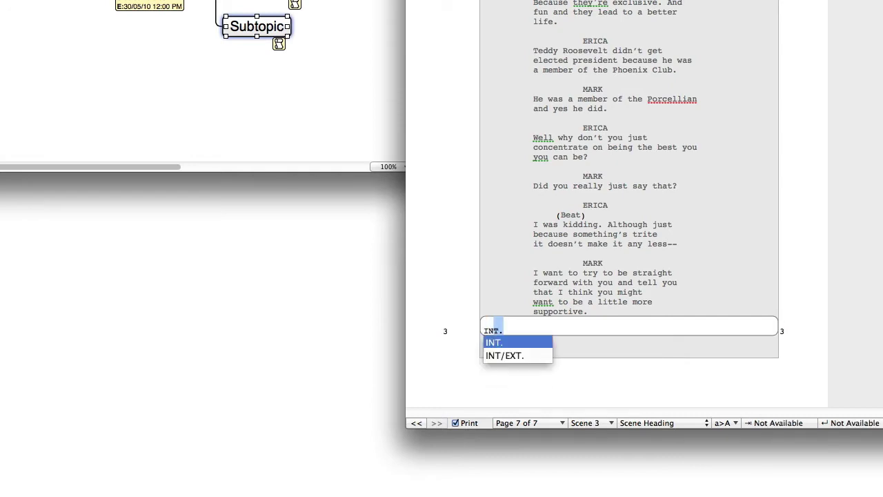
key("Return")
type("THE")
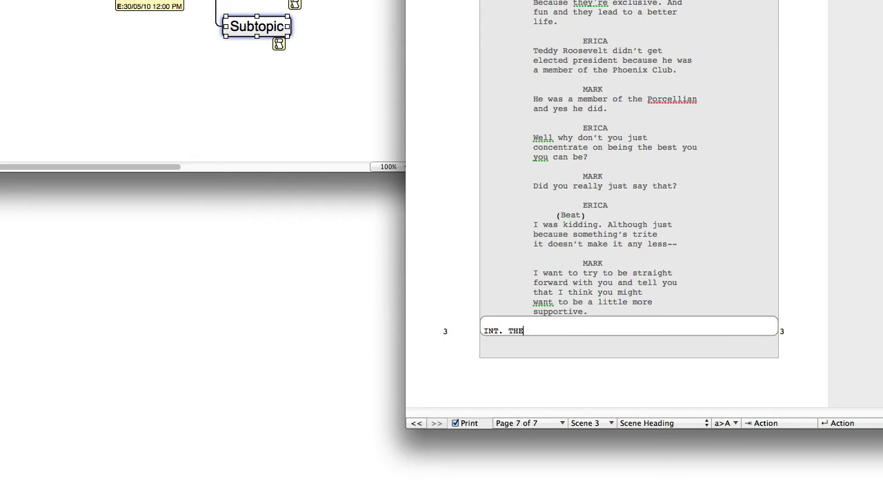
type(" PALACE - DAY")
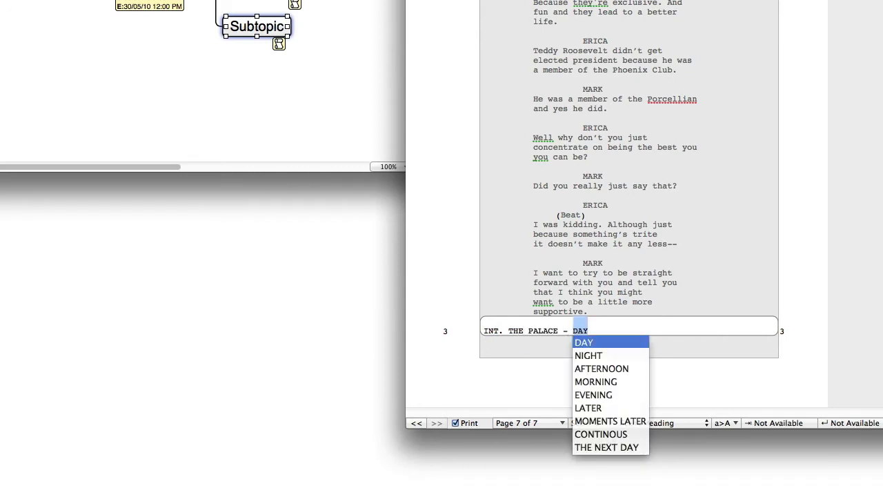
key("Down")
key("Down")
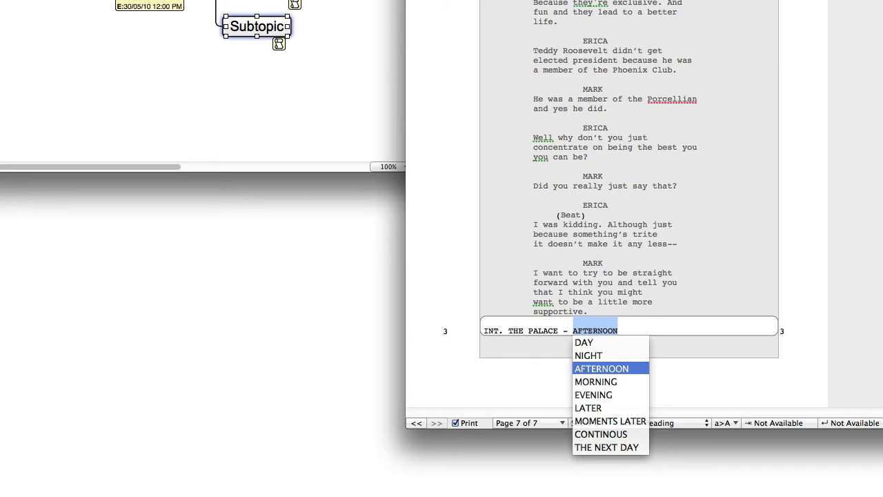
key("Return")
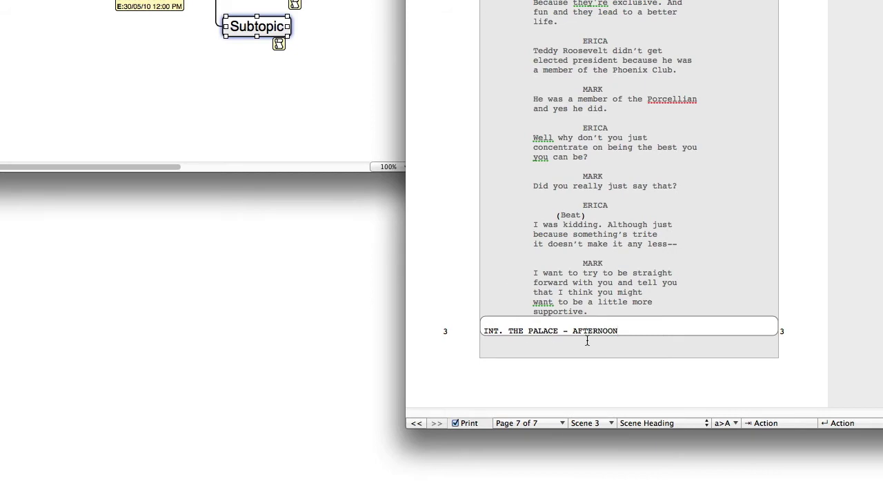
Try adding another Scene Heading element below the palace heading, using the auto-completed location THE PALACE, and remove it again
key("Return")
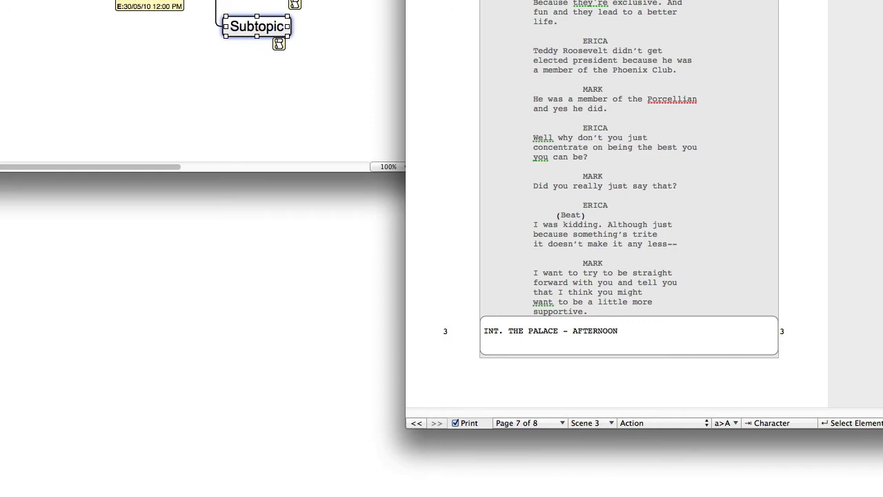
key("Return")
key("Down")
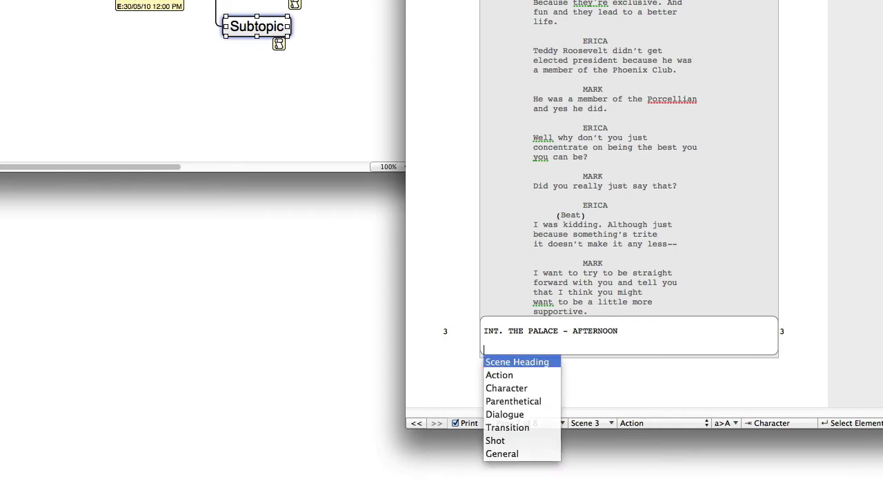
key("Return")
type("T")
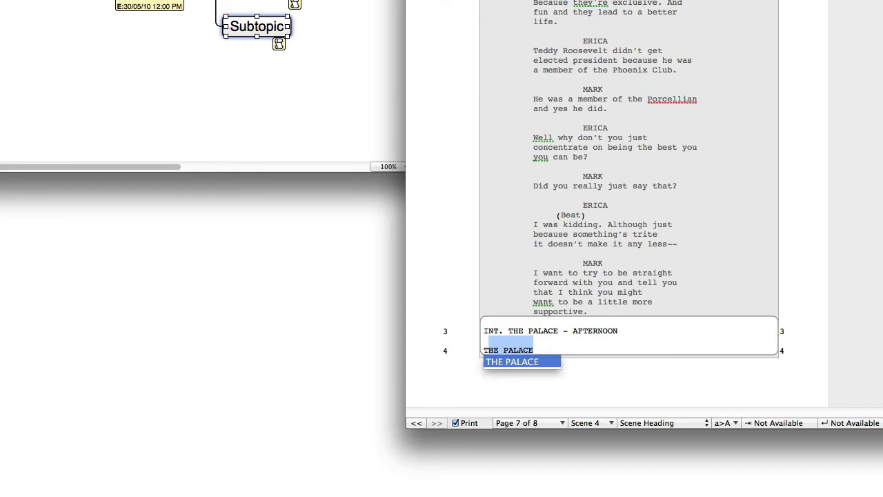
key("BackSpace")
key("BackSpace")
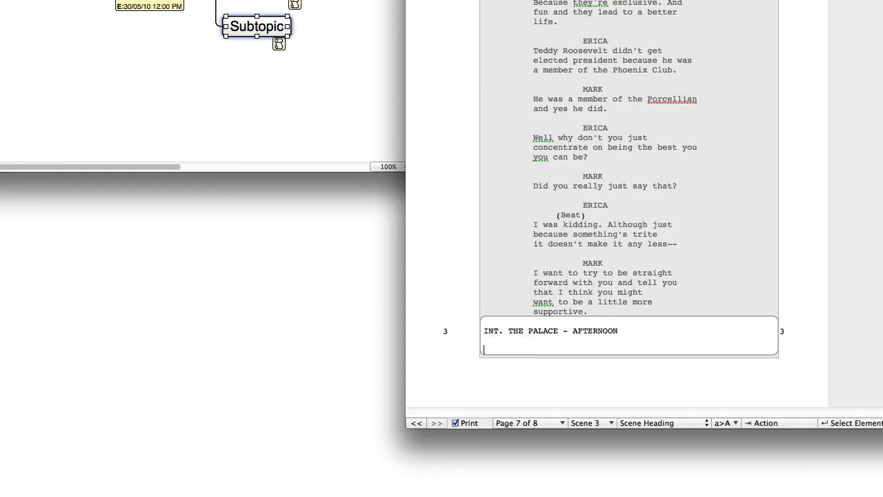
key("BackSpace")
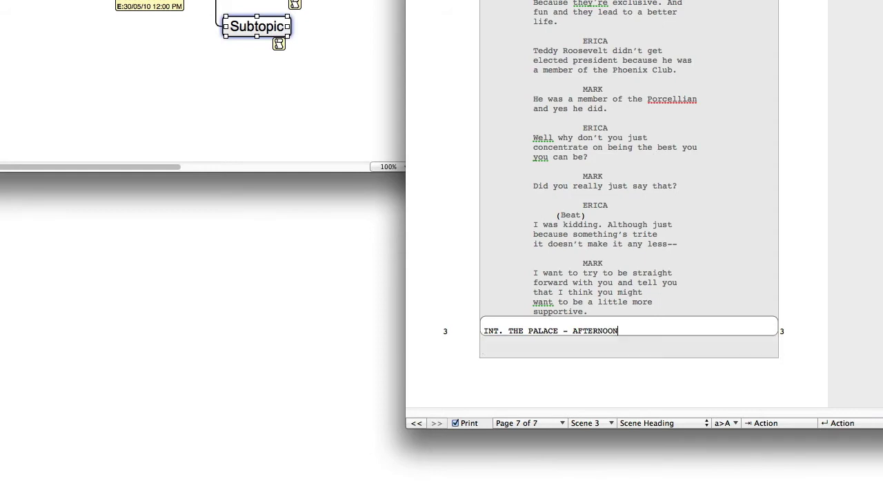
Replace the time of day in the palace scene heading with the custom text SOMETIME
key("BackSpace")
key("BackSpace")
key("BackSpace")
key("BackSpace")
key("BackSpace")
key("BackSpace")
key("BackSpace")
key("BackSpace")
key("BackSpace")
key("BackSpace")
key("BackSpace")
type("-")
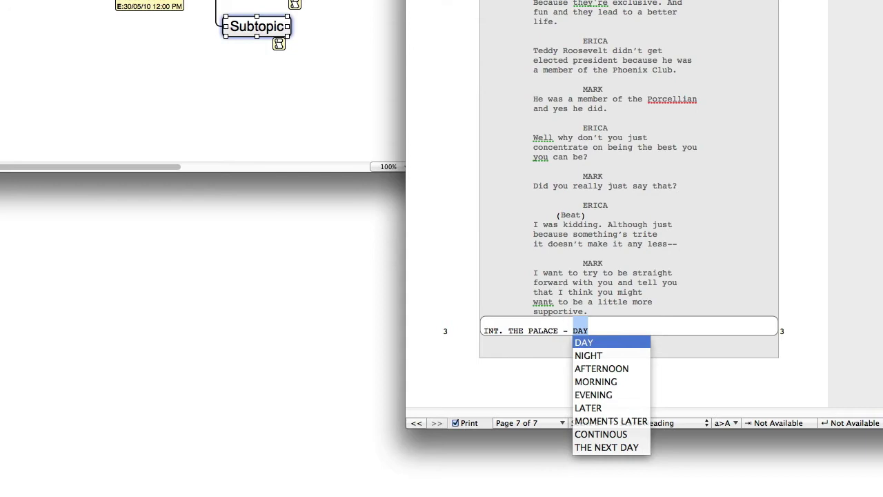
type("SOMET")
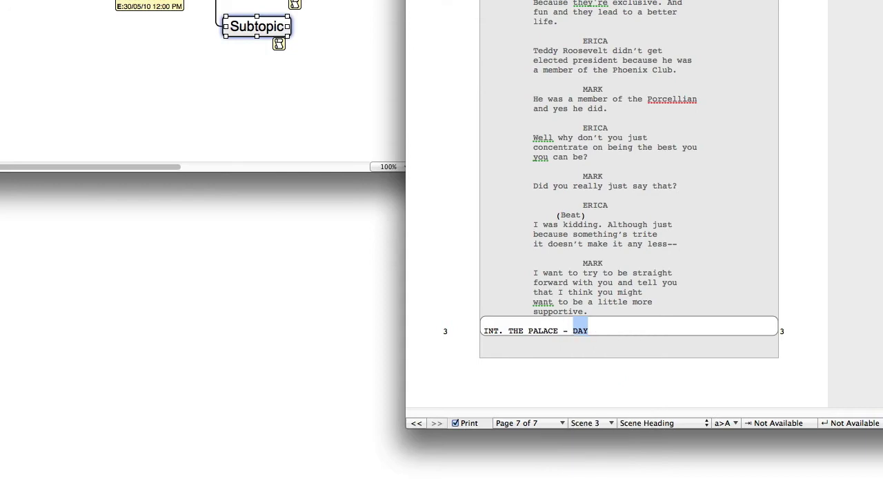
type("IME")
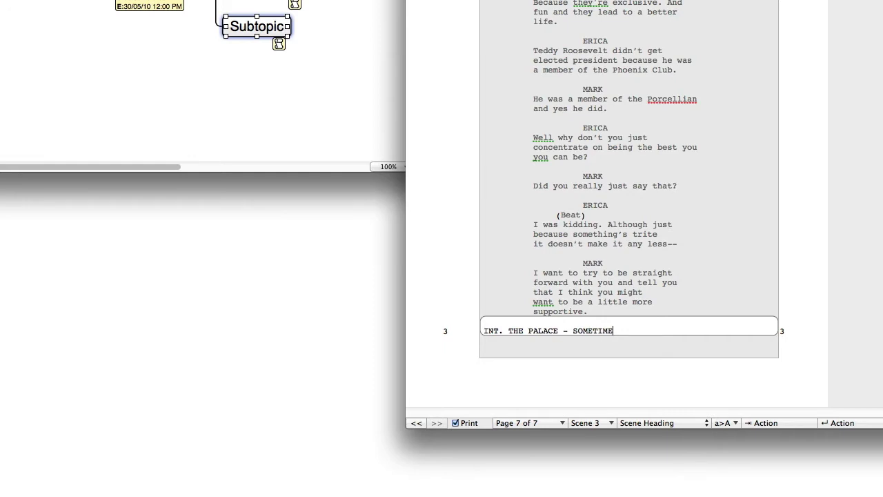
Change the palace scene heading's time of day back to the auto-completed AFTERNOON
key("BackSpace")
key("BackSpace")
key("BackSpace")
key("BackSpace")
key("BackSpace")
key("BackSpace")
key("BackSpace")
key("BackSpace")
type("A")
key("Return")
Try adding a second Scene Heading element below the first, reading INT. THE PALACE - DAY
key("Return")
key("Return")
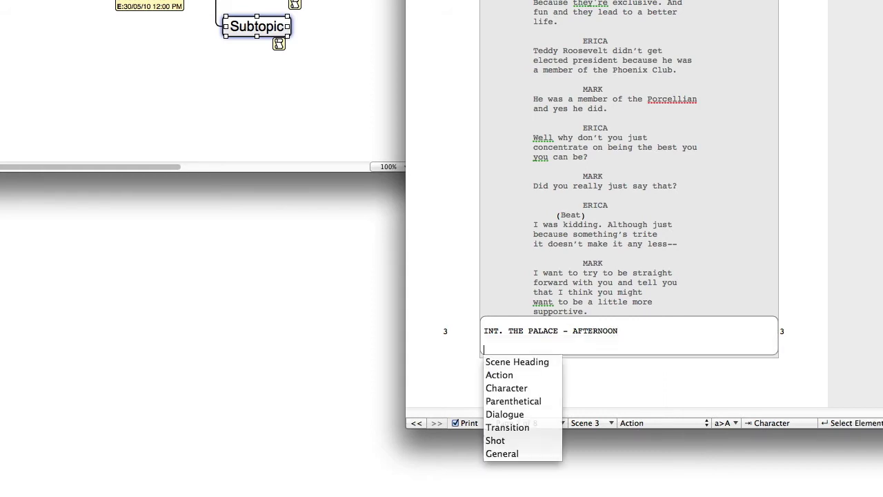
key("Down")
key("Return")
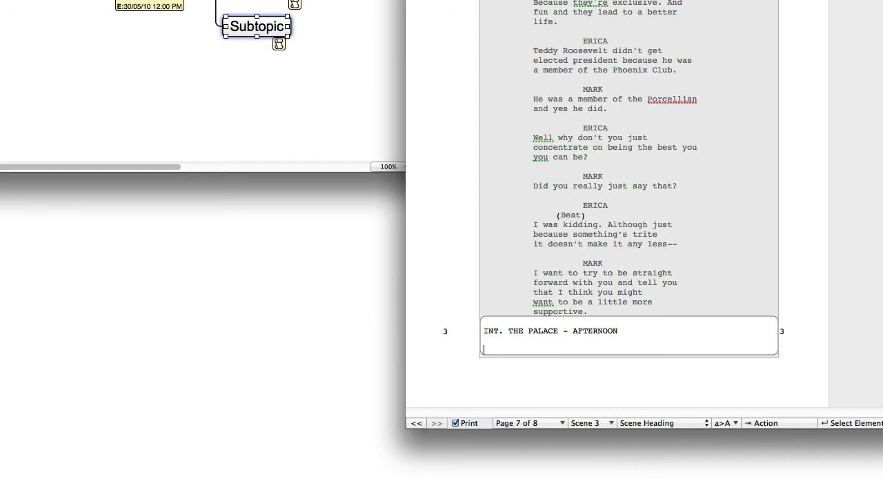
type("I")
key("Return")
type("T. T")
key("Return")
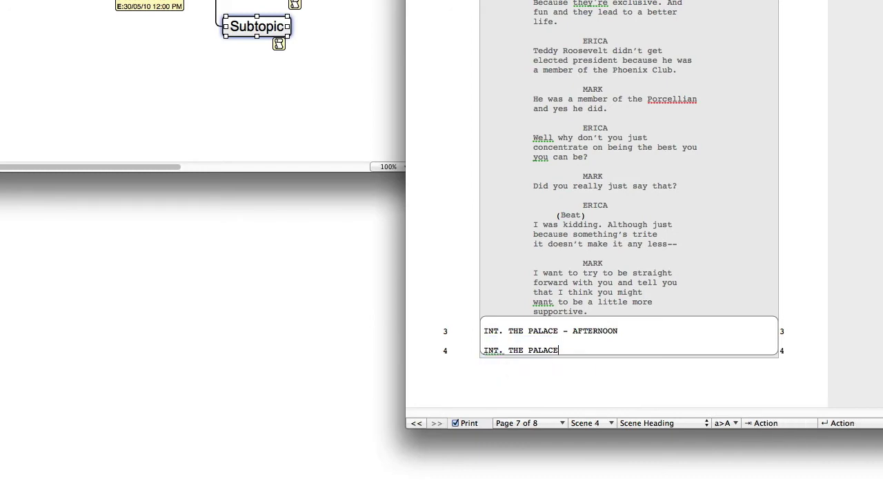
type("-")
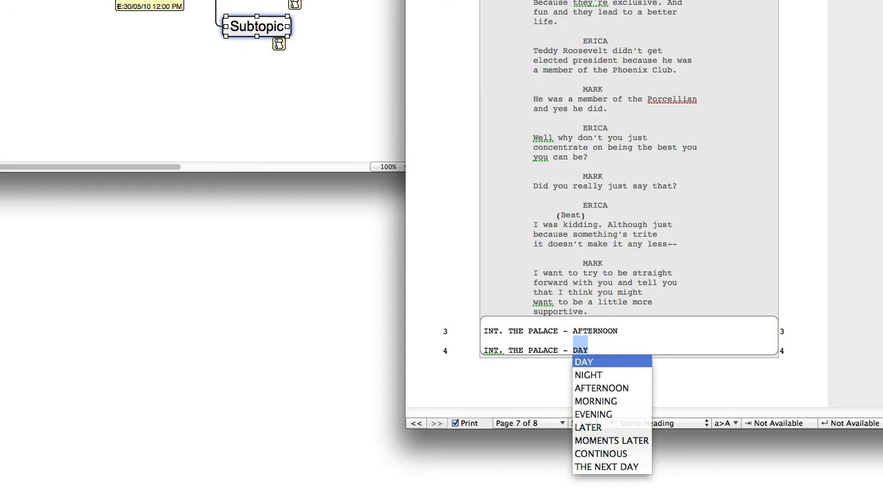
Delete all text of the second scene heading, leaving an empty line below the first heading
key("BackSpace")
key("BackSpace")
key("BackSpace")
key("BackSpace")
key("BackSpace")
key("BackSpace")
key("BackSpace")
key("BackSpace")
key("BackSpace")
key("BackSpace")
key("BackSpace")
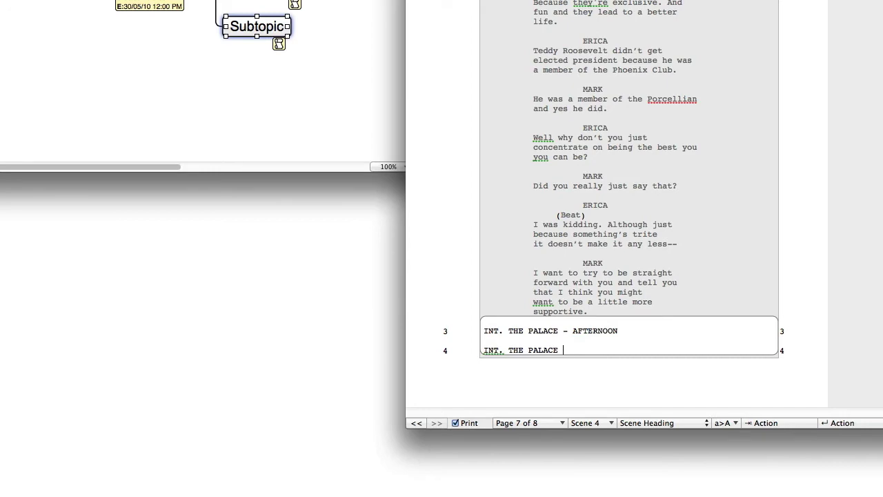
key("BackSpace")
key("BackSpace")
key("BackSpace")
key("BackSpace")
key("BackSpace")
key("BackSpace")
key("BackSpace")
key("BackSpace")
Turn the empty line into an Action element reading "Action. This is what is happening."
key("Tab")
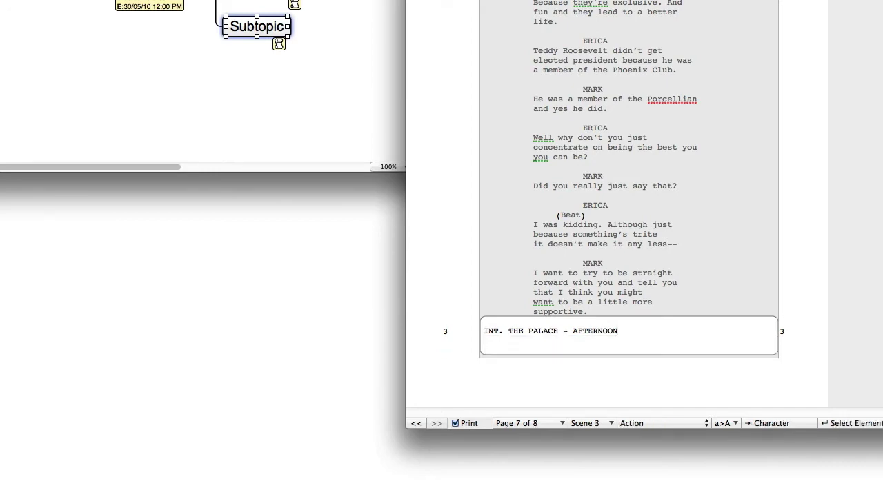
type("Action")
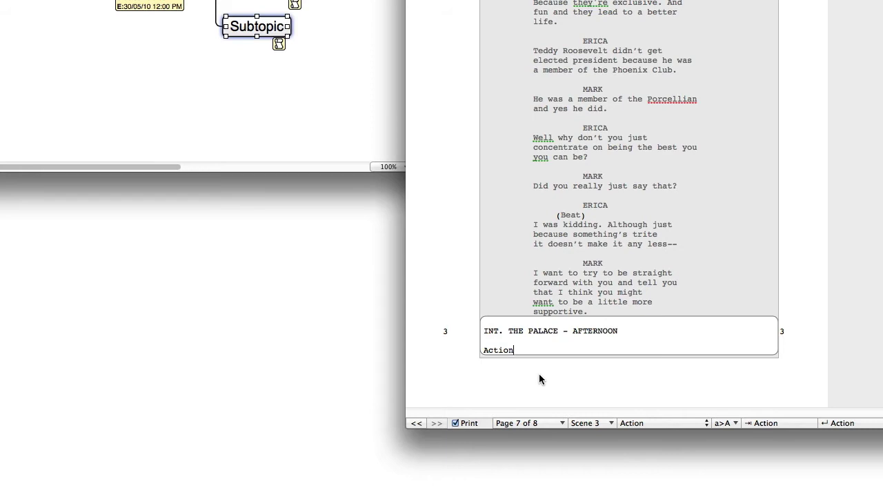
type(". This is what is")
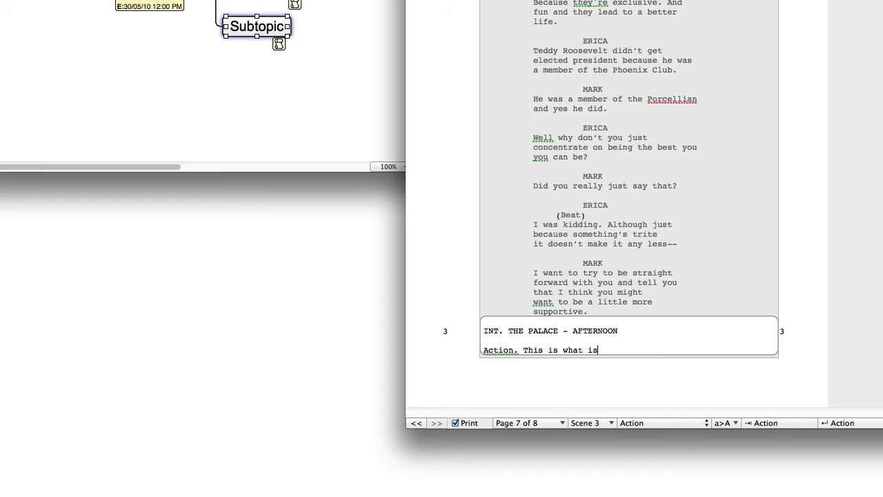
type(" happening.")
Add a new element after the action line and make it a Character element
key("Return")
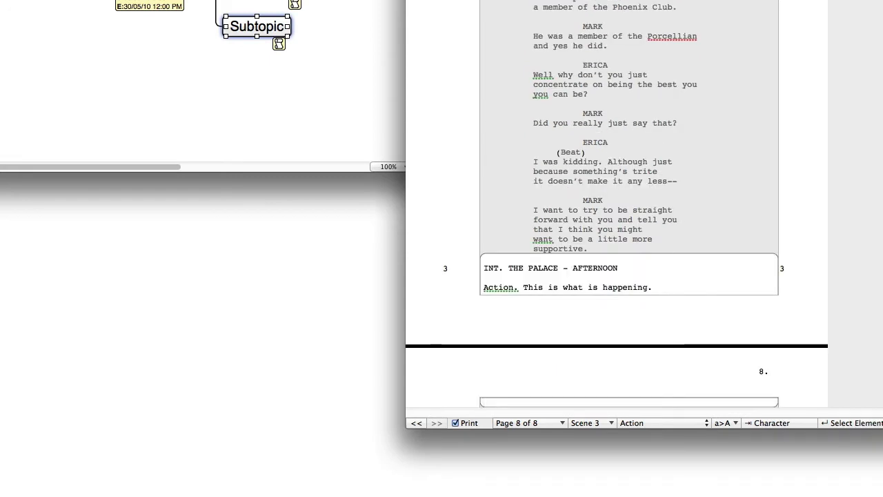
key("Return")
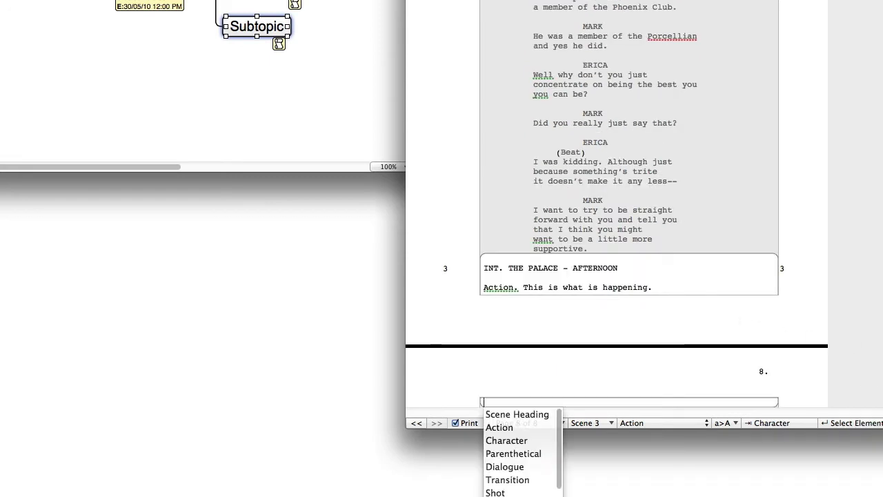
key("Down")
key("Down")
key("Down")
key("Return")
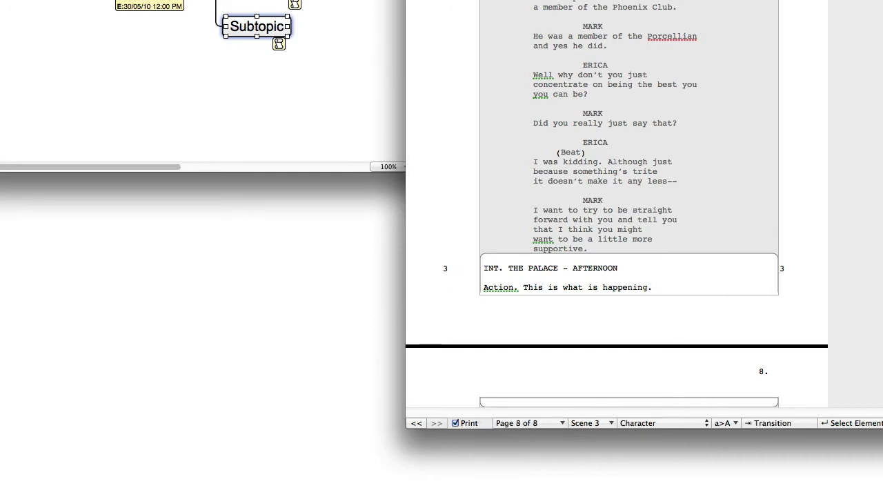
Try the auto-completed character name MARK and the new name CUSTOMER in the Character element, clearing each one
type("M")
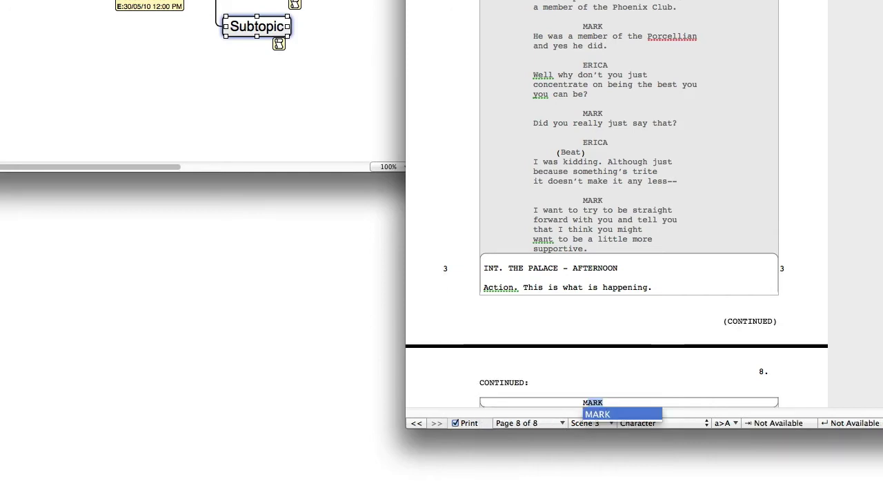
key("BackSpace")
key("BackSpace")
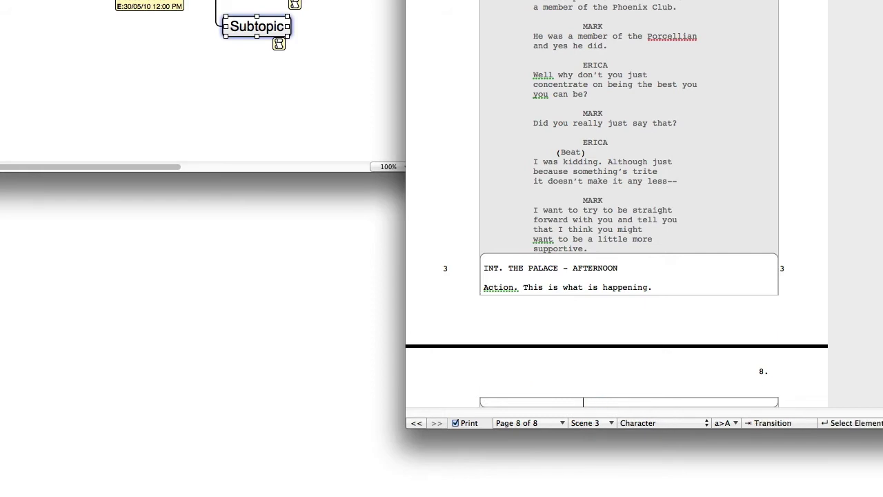
type("CUSTOMER")
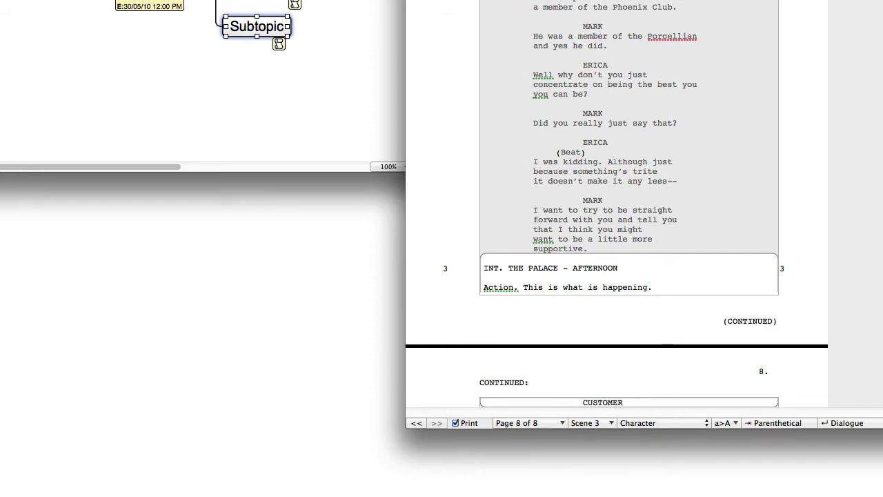
scroll(849, 256, "down", 5)
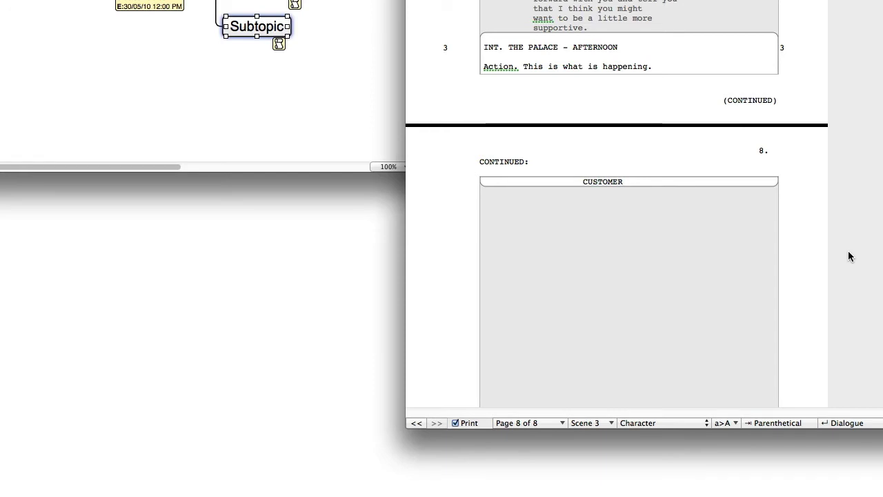
key("BackSpace")
key("BackSpace")
key("BackSpace")
key("BackSpace")
key("BackSpace")
key("BackSpace")
key("BackSpace")
key("BackSpace")
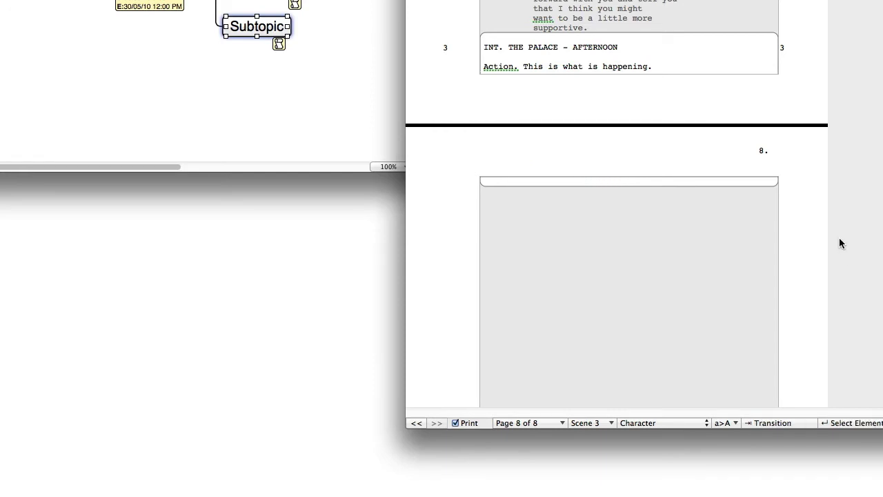
Enter the character name ERICA with the extension (O.S.) in the empty Character element
scroll(839, 238, "up", 2)
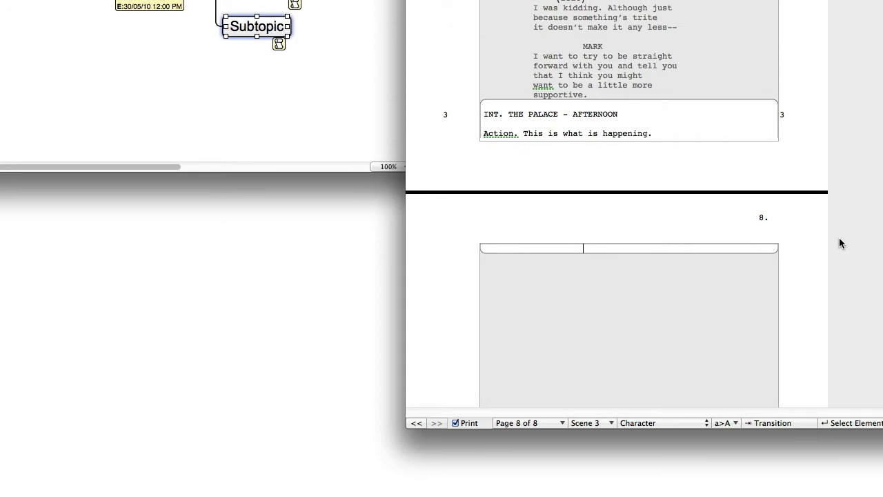
type("ERICA")
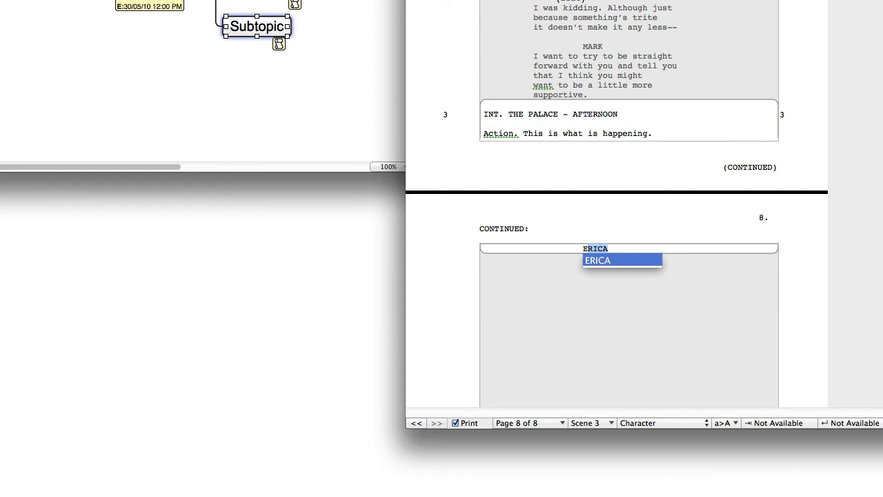
key("Return")
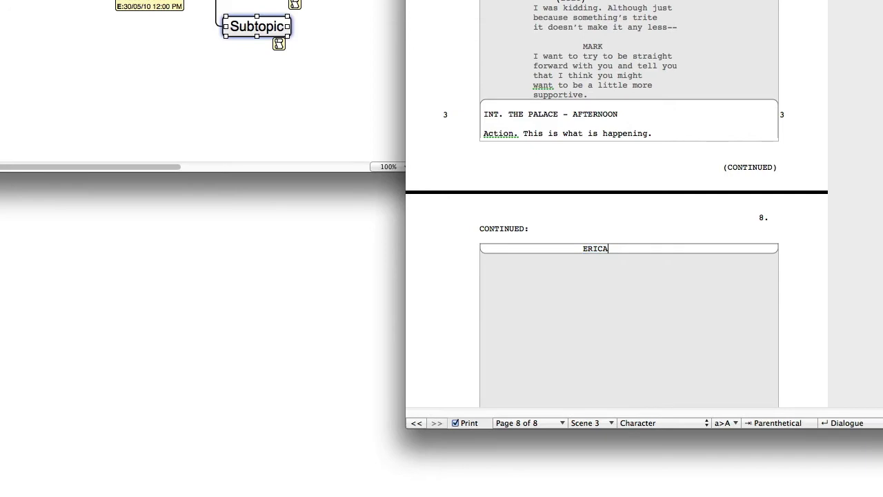
type("(O.C.")
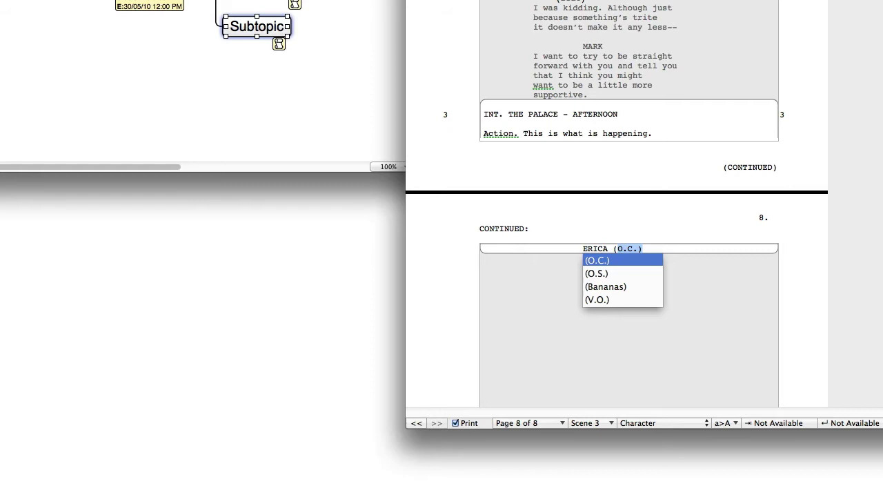
key("Down")
key("Return")
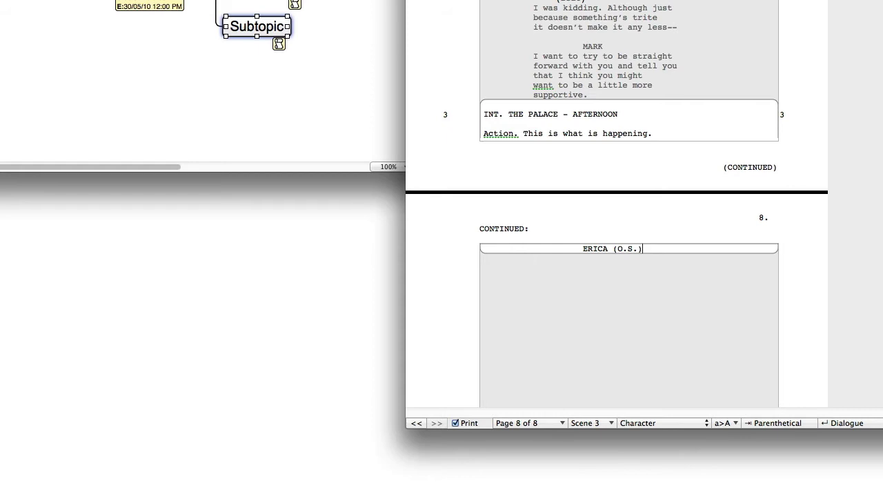
Try following the ERICA (O.S.) line with a Parenthetical element and with a Dialogue element, removing each one
key("Tab")
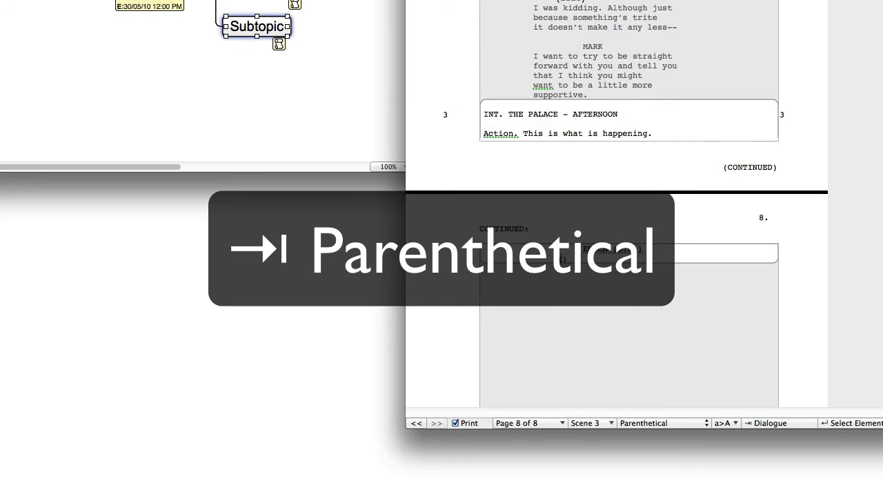
key("BackSpace")
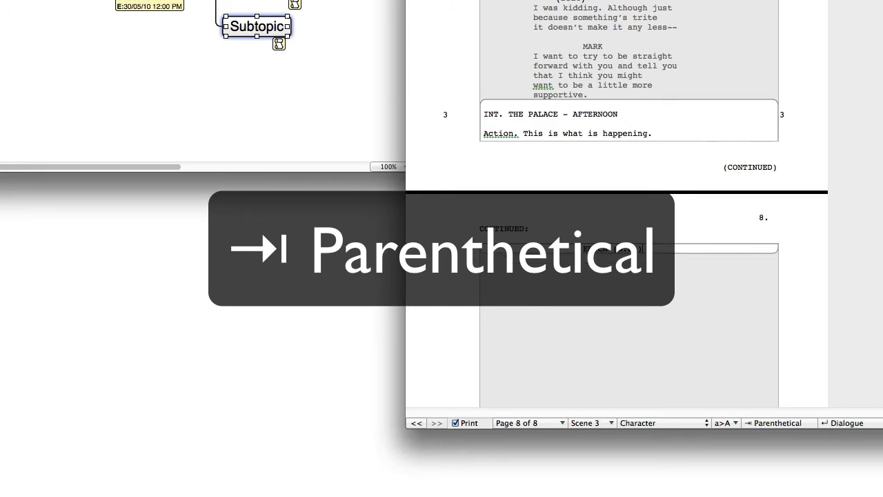
key("Return")
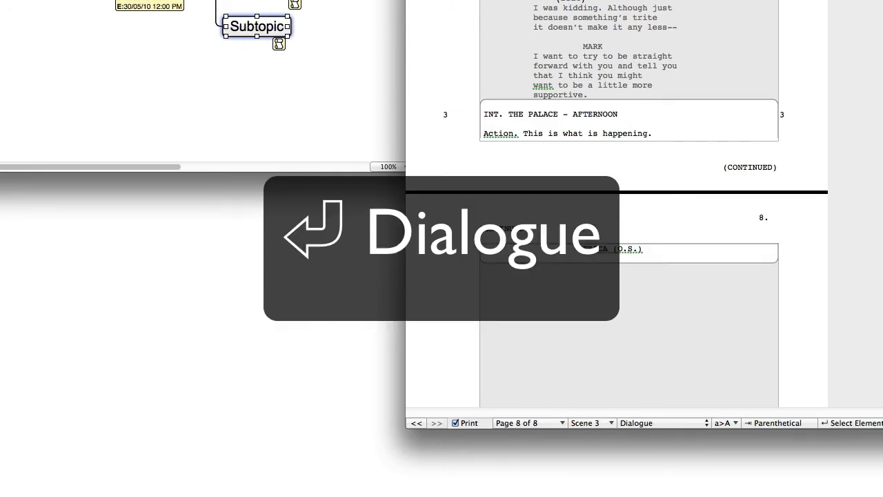
key("BackSpace")
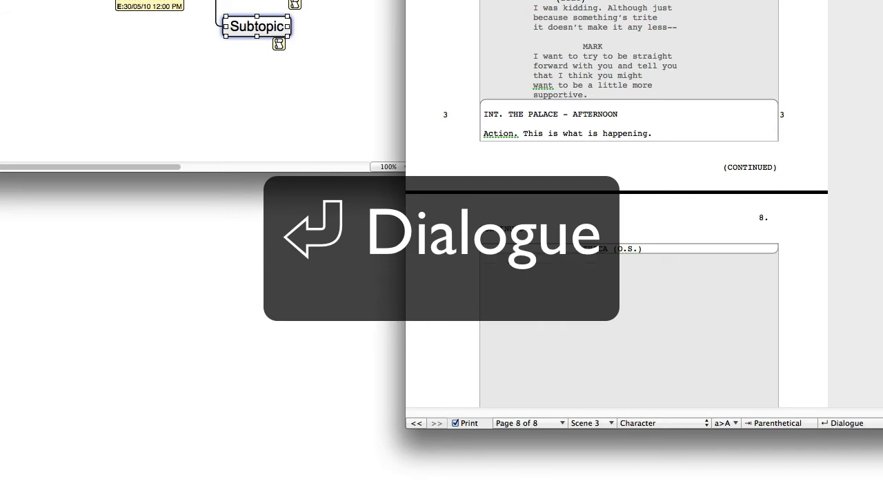
Add a Parenthetical element reading "wryly" below the ERICA (O.S.) character line
key("Tab")
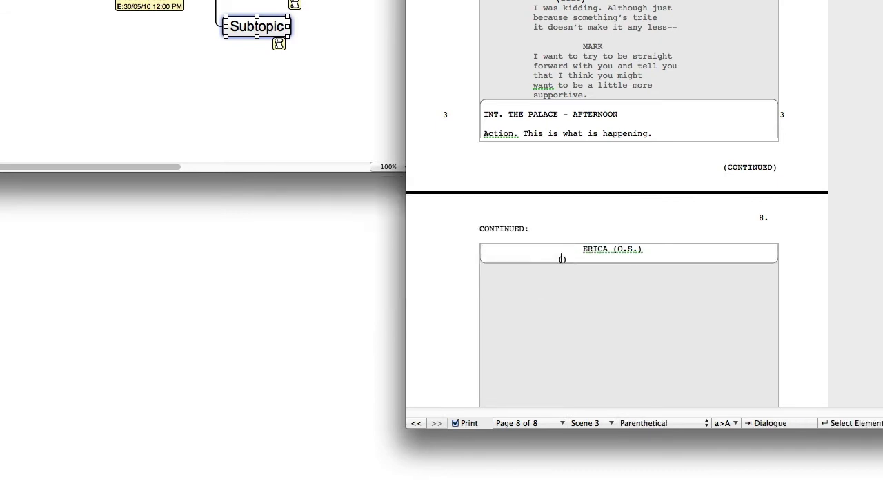
type("wryly")
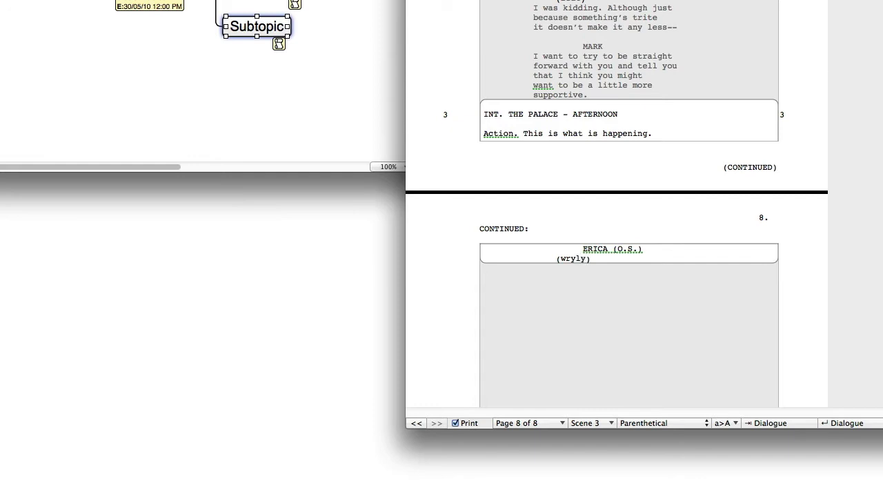
Extend the parenthetical to "wryly :)" and add the dialogue "I am really angry with you right now." below it
type(" :)")
key("Return")
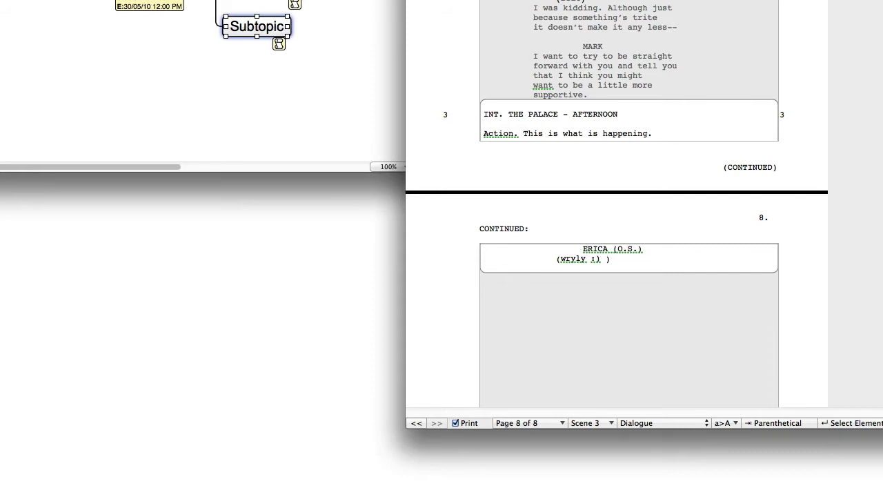
type("I am really a")
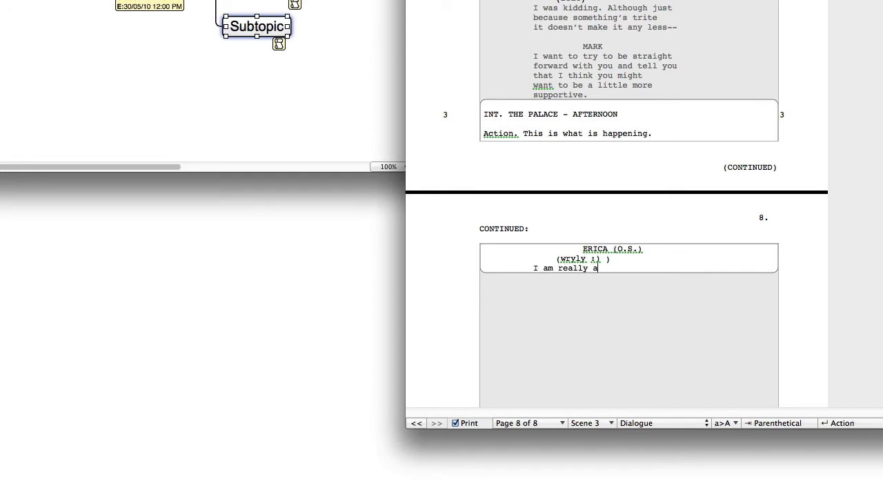
type("ngry with you right now.")
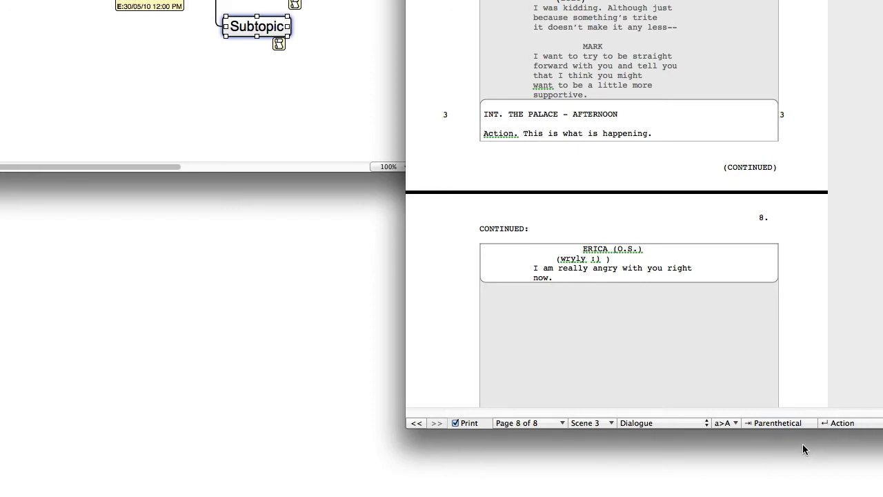
Add a Transition element reading "CUT TO:" after Erica's dialogue
key("Return")
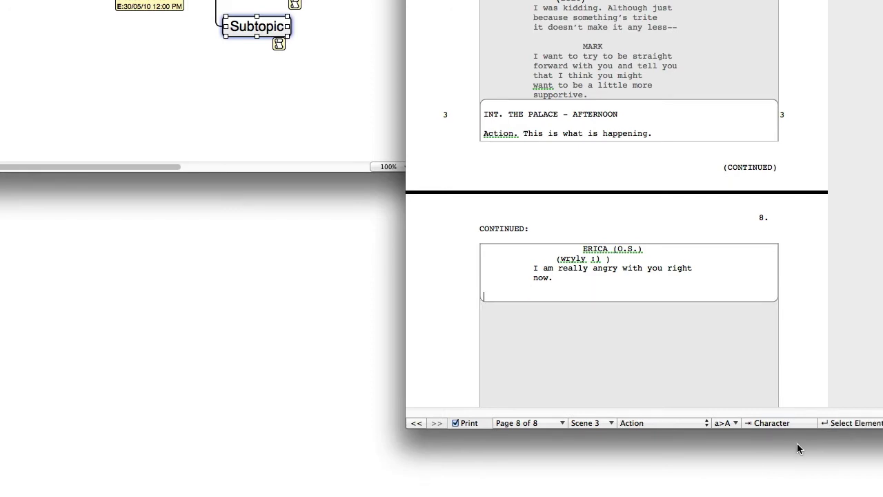
left_click(667, 423)
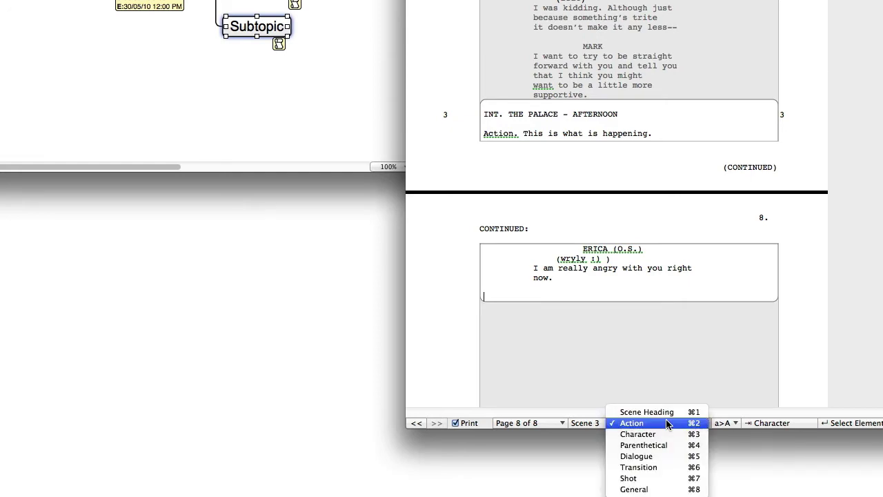
left_click(653, 468)
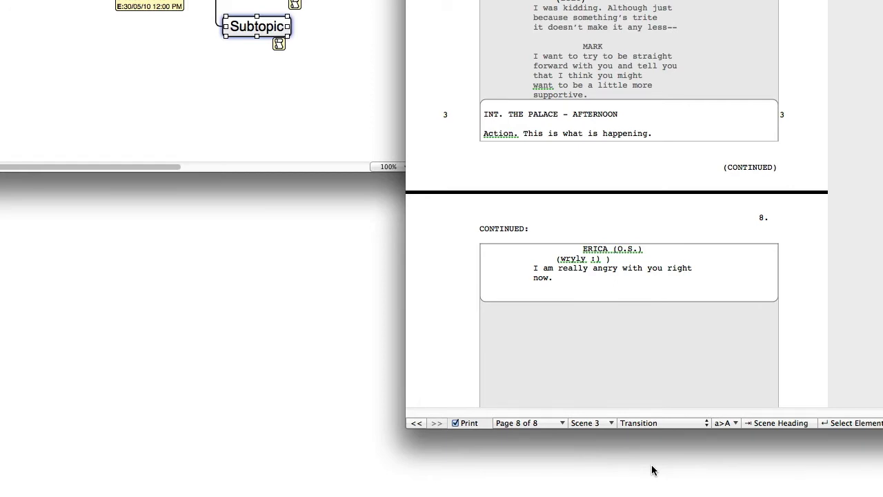
type("CUT TO:")
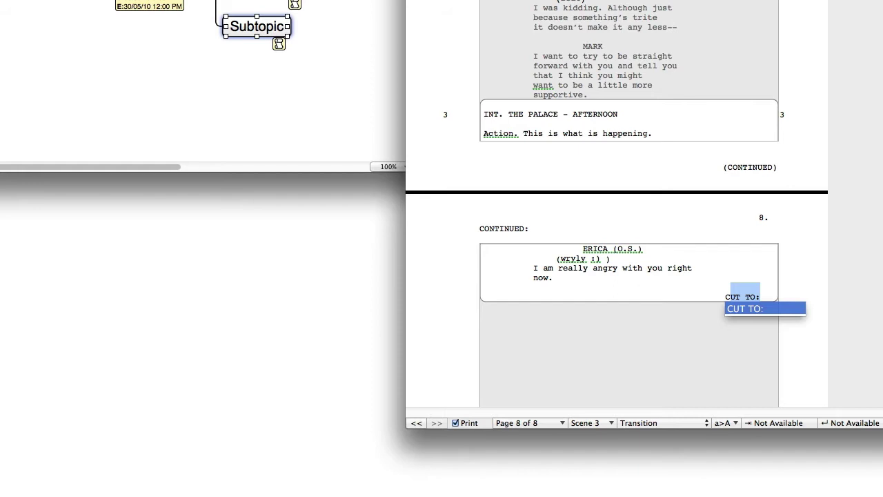
key("Return")
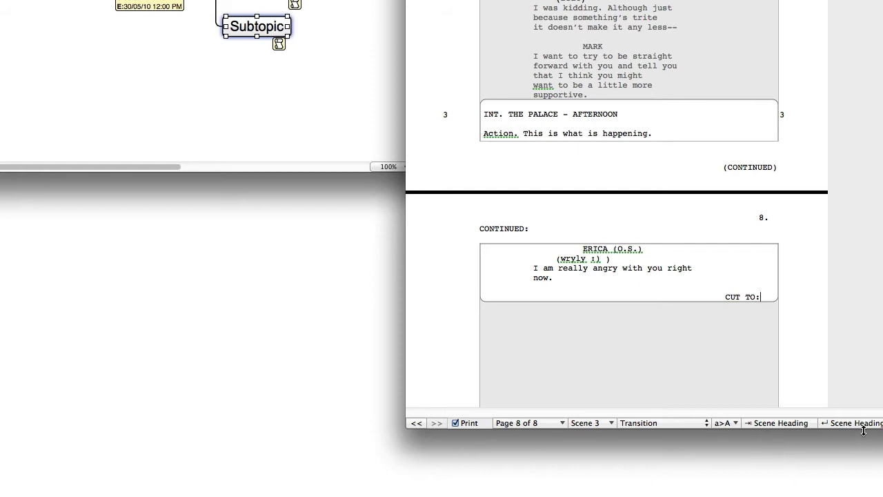
Add a Shot element reading "TRACKING SHOT" below the CUT TO: transition
key("Return")
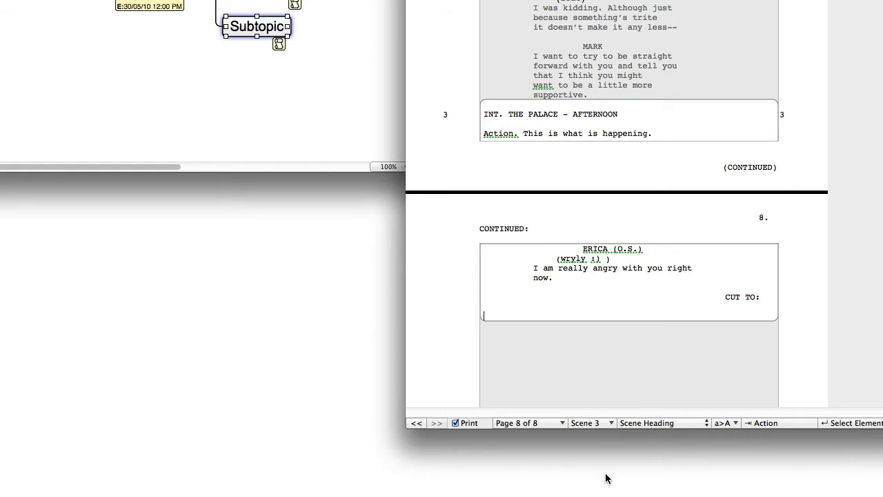
key("Return")
key("Down")
key("Down")
key("Down")
key("Down")
key("Down")
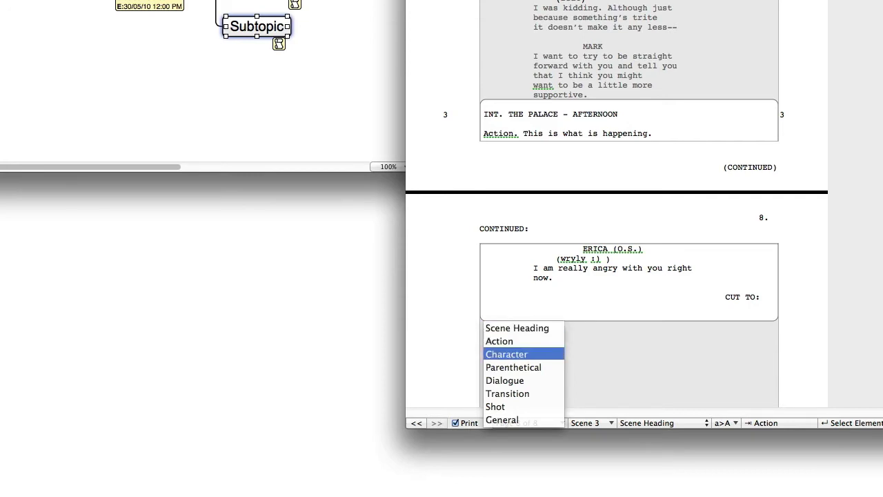
key("Down")
key("Down")
key("Return")
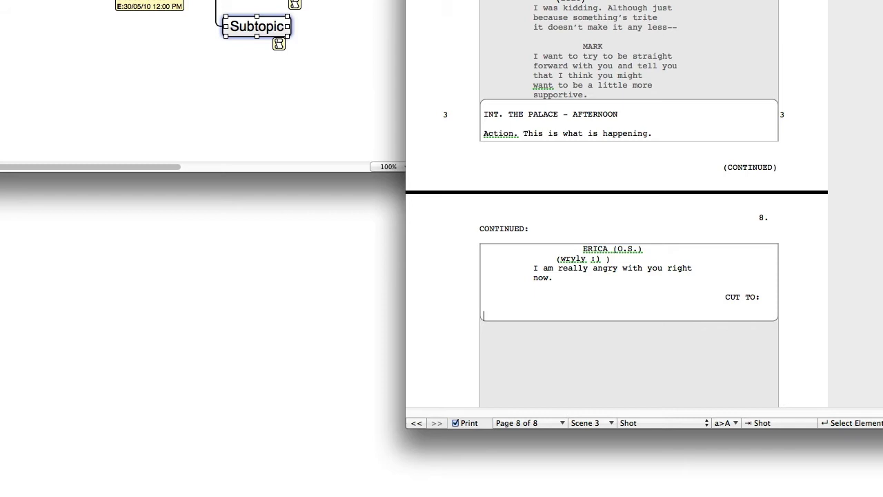
type("TRACKING SHOT")
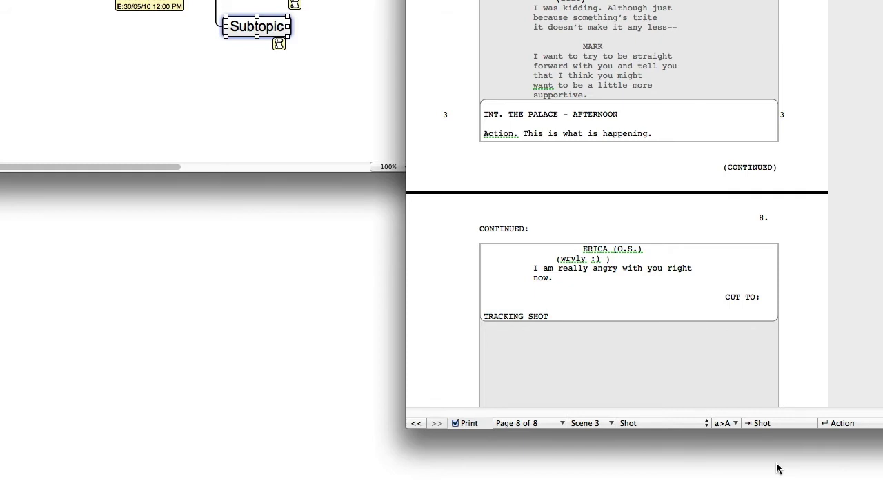
Add a General element below TRACKING SHOT reading "some random information that isn't usually in a script."
key("Return")
key("Return")
key("Down")
key("Down")
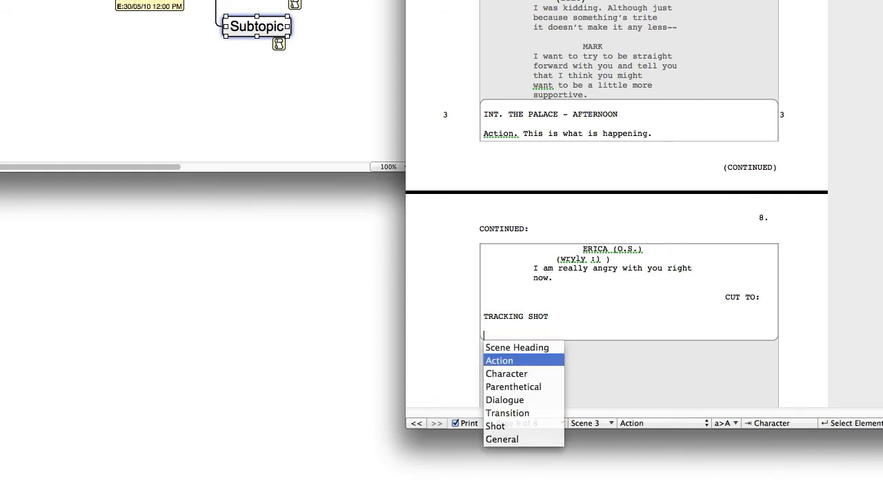
key("Down")
key("Down")
key("Down")
key("Down")
key("Down")
key("Down")
key("Return")
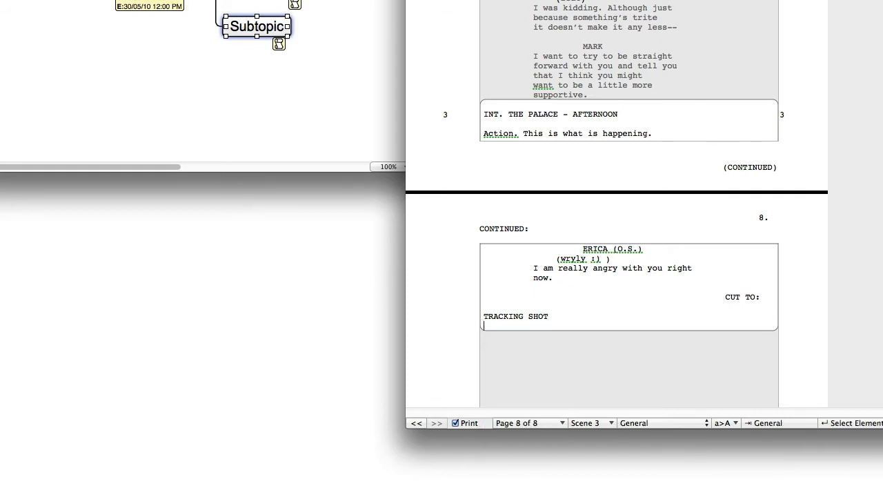
type("some rand")
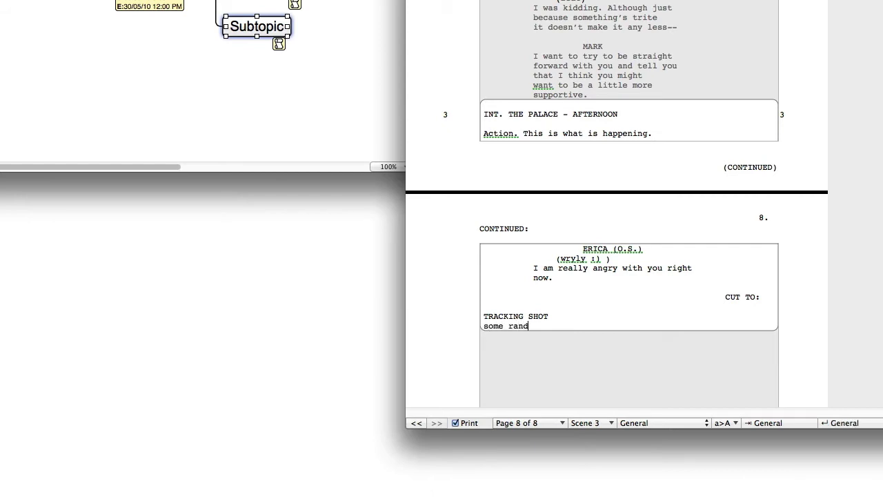
type("om information that isn't ")
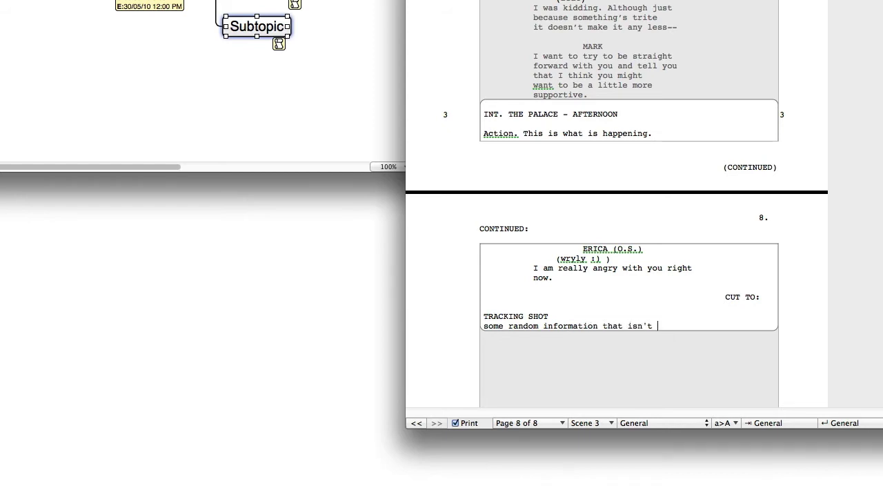
type("usually in a scrips.")
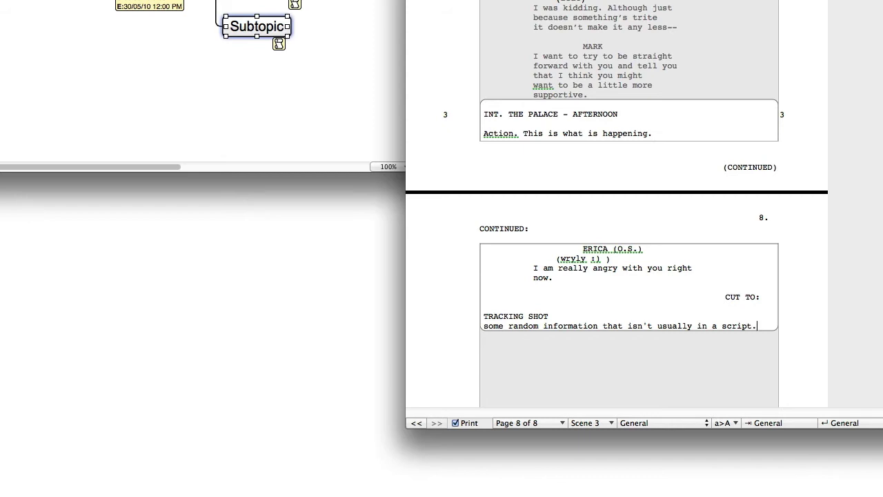
Add a Character element with the name MARK below the general text
key("Return")
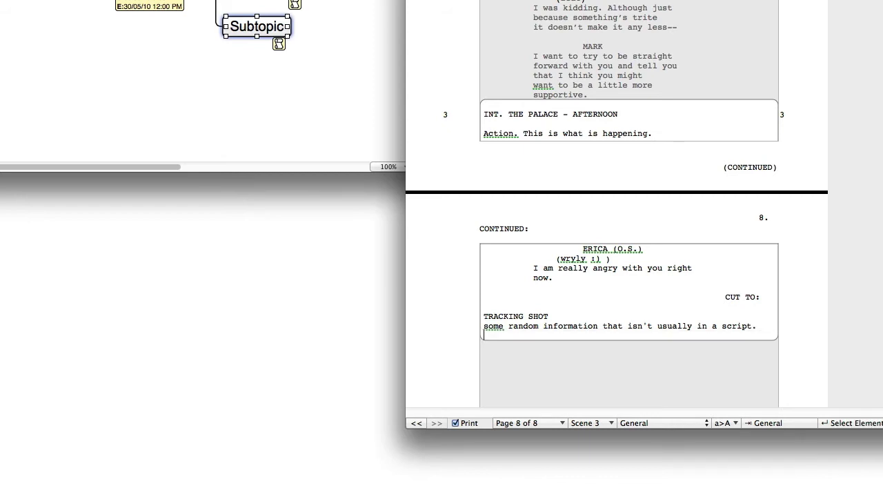
key("Return")
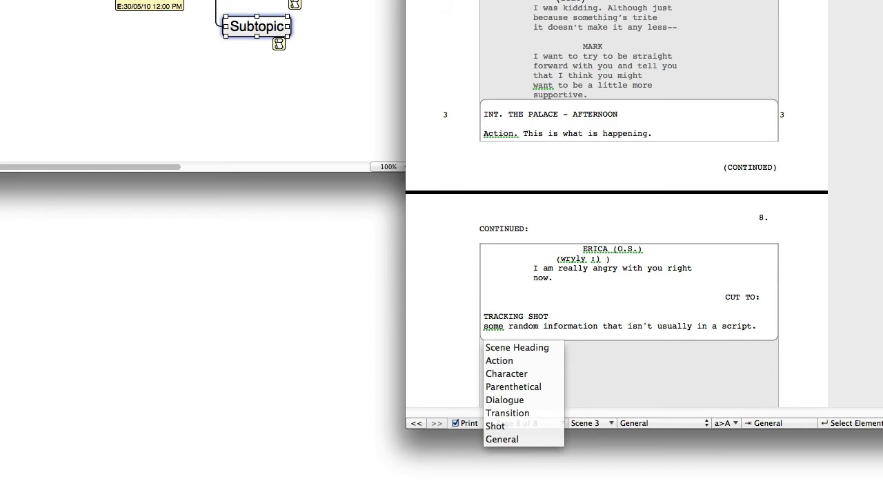
key("Down")
key("Down")
key("Down")
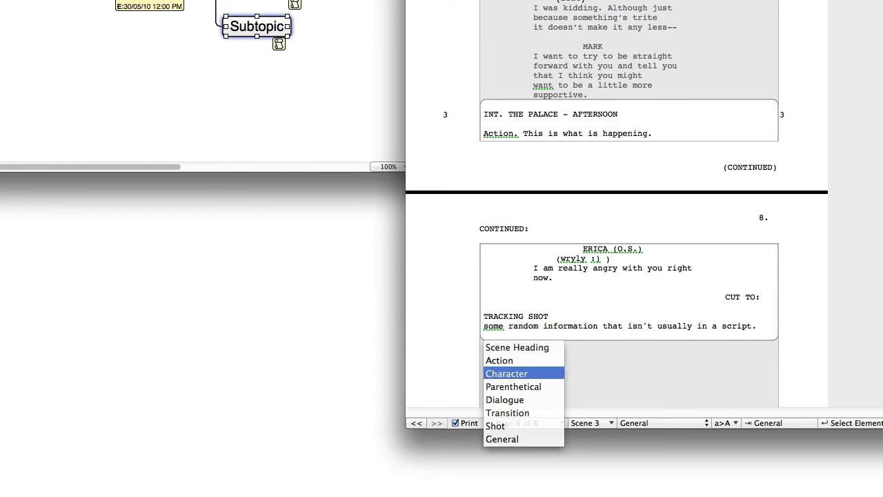
key("Return")
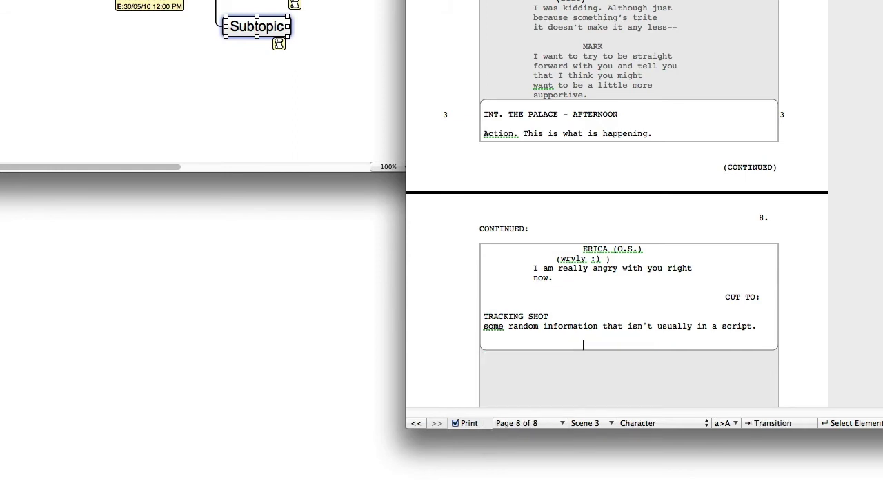
type("MARK")
key("Return")
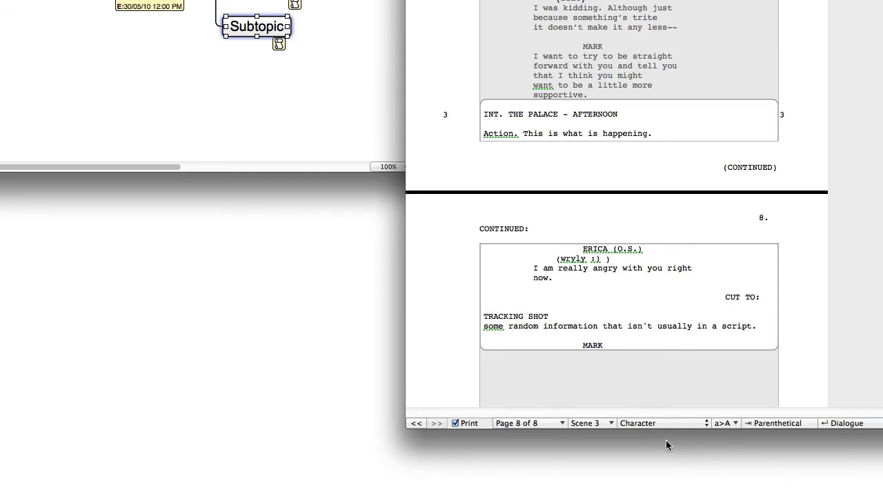
Start a Dialogue element below the MARK character line and look through the available element types, keeping Dialogue
key("Return")
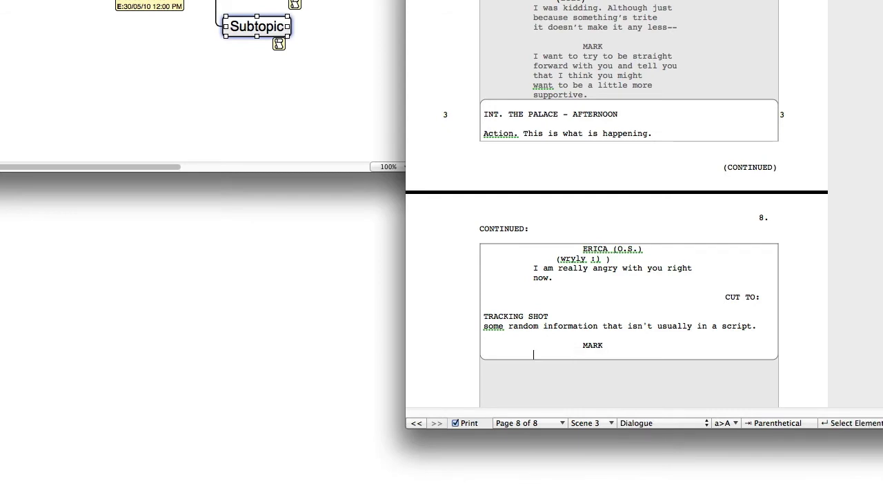
key("Tab")
key("Tab")
key("Tab")
key("Tab")
left_click(701, 426)
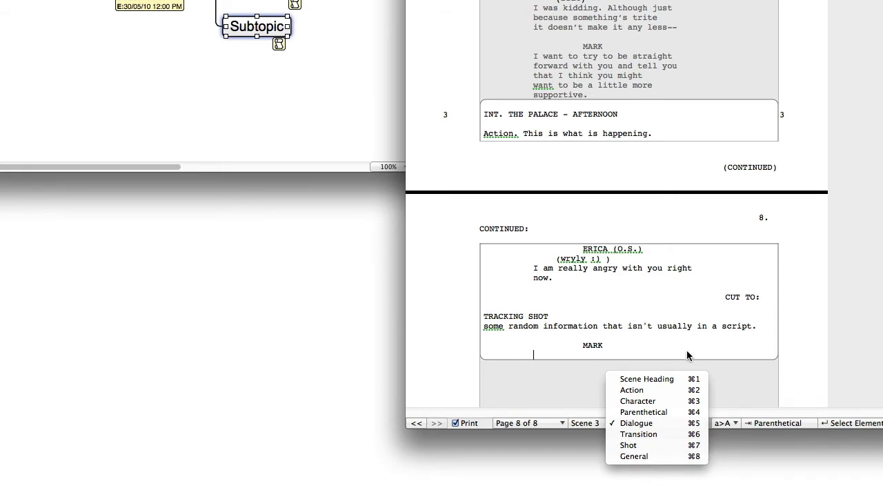
left_click(558, 355)
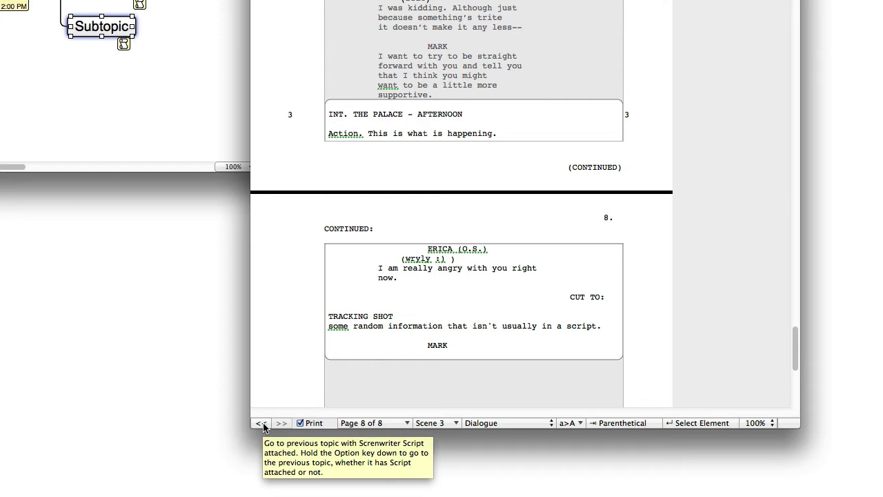
Step back topic by topic from the Subtopic's script passage to the Scene 2 heading, and forward again to the Final Clubs passage
left_click(263, 424)
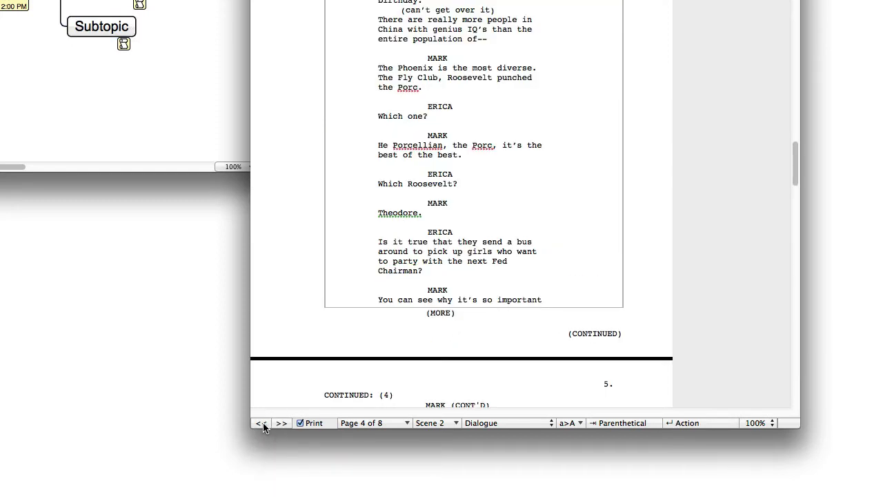
key("alt")
left_click(263, 423)
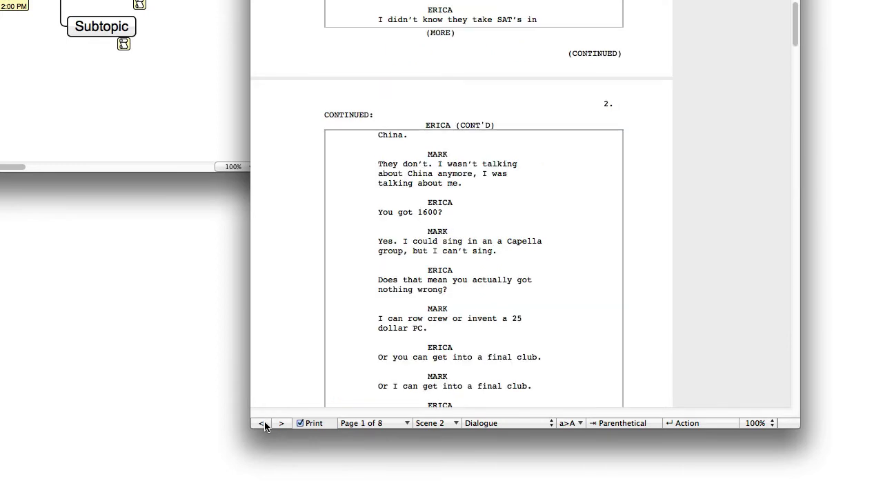
left_click(262, 423)
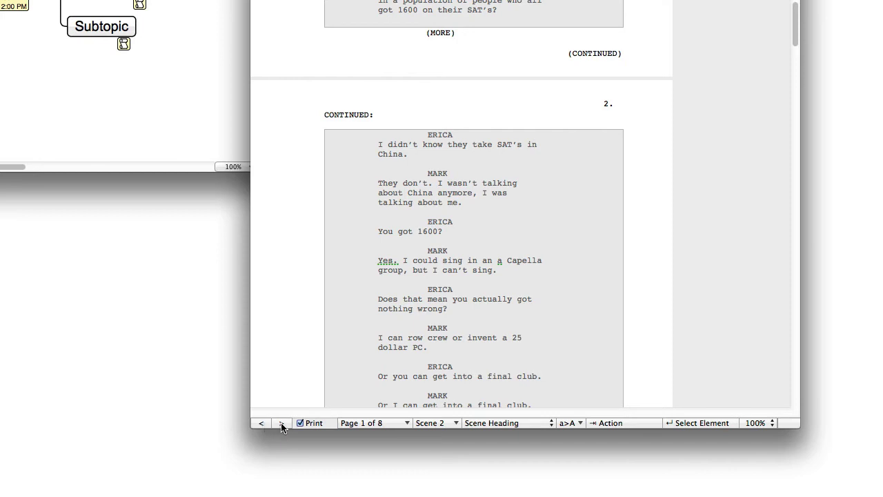
key("alt")
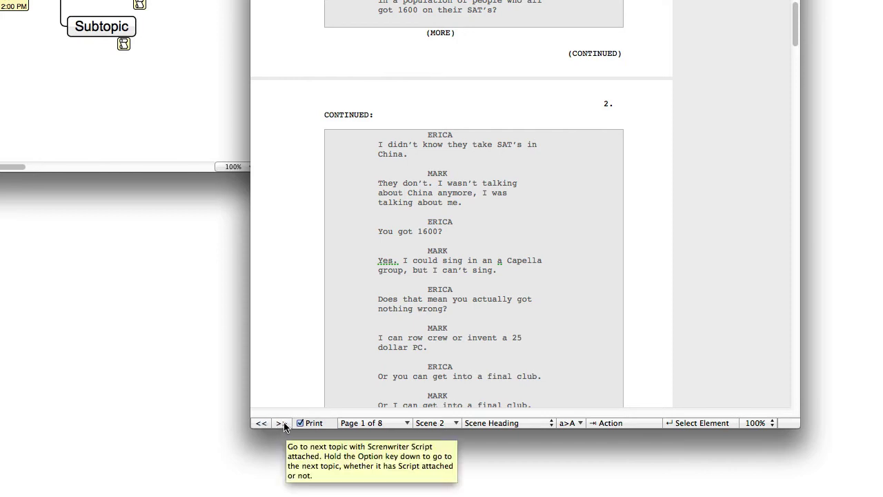
left_click(283, 423)
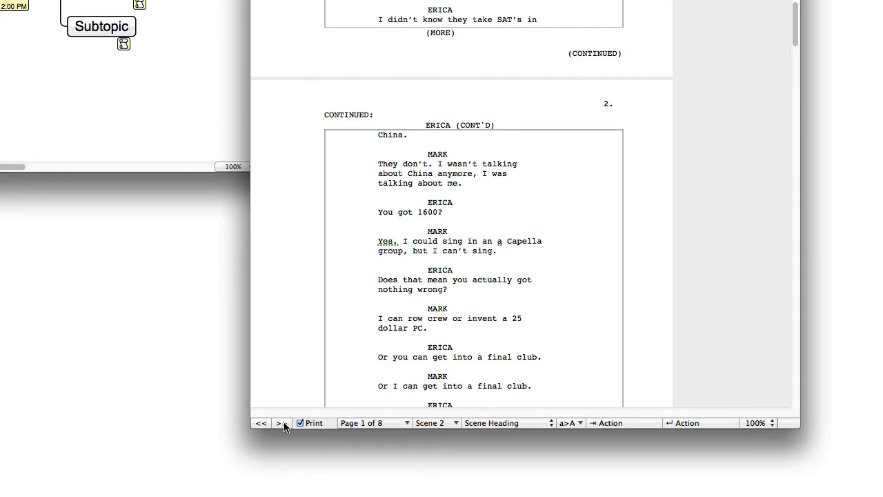
left_click(283, 424)
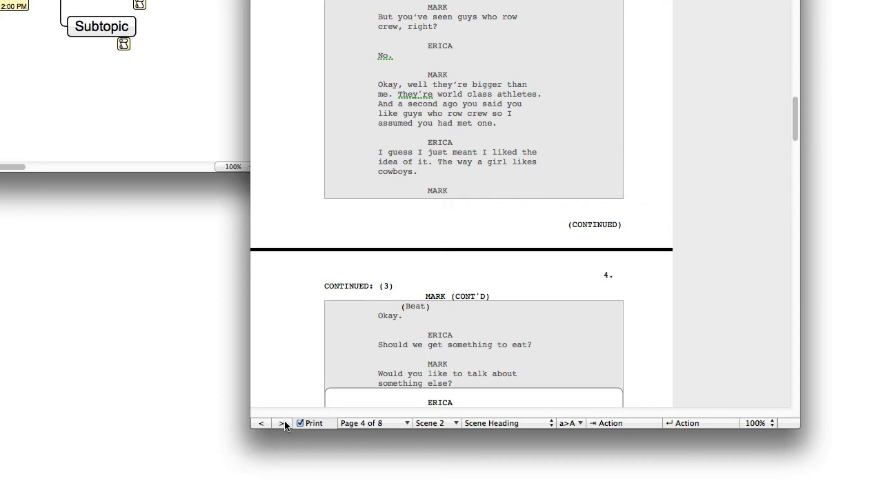
Try excluding the Final Clubs script passage from printing, and turn its printing back on
key("alt")
scroll(533, 317, "down", 5)
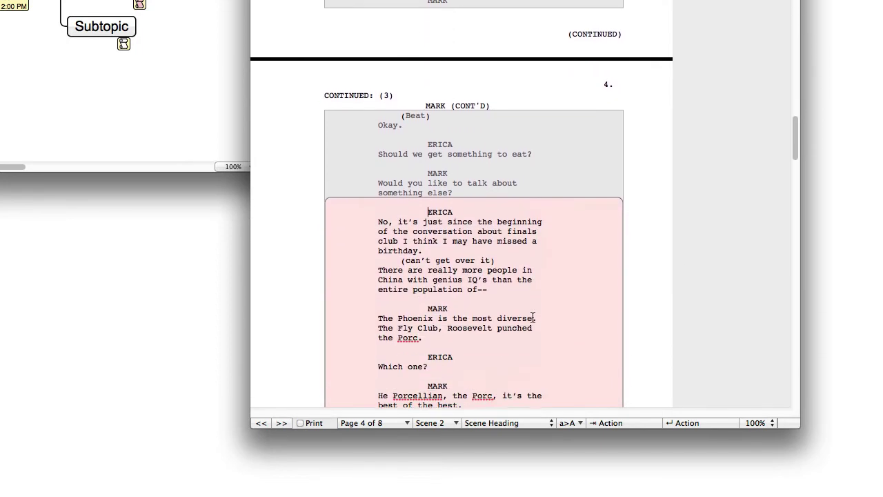
scroll(533, 317, "down", 5)
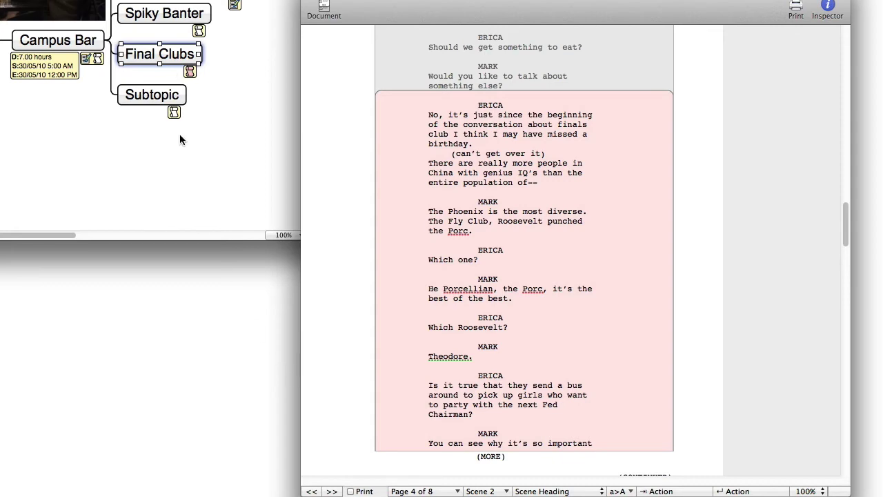
left_click(190, 73)
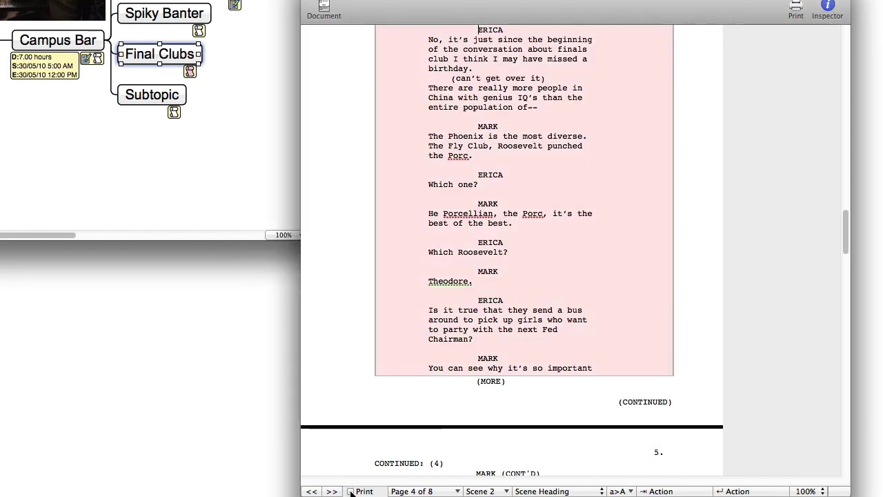
left_click(351, 491)
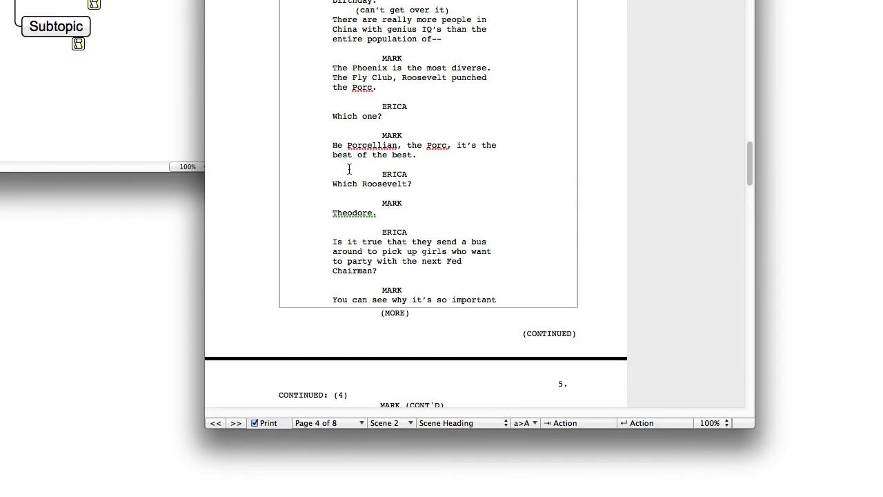
Jump to page 3 of the script and from there to the Scene 2 heading, INT. CAMPUS BAR - NIGHT, keeping its element type
left_click(360, 423)
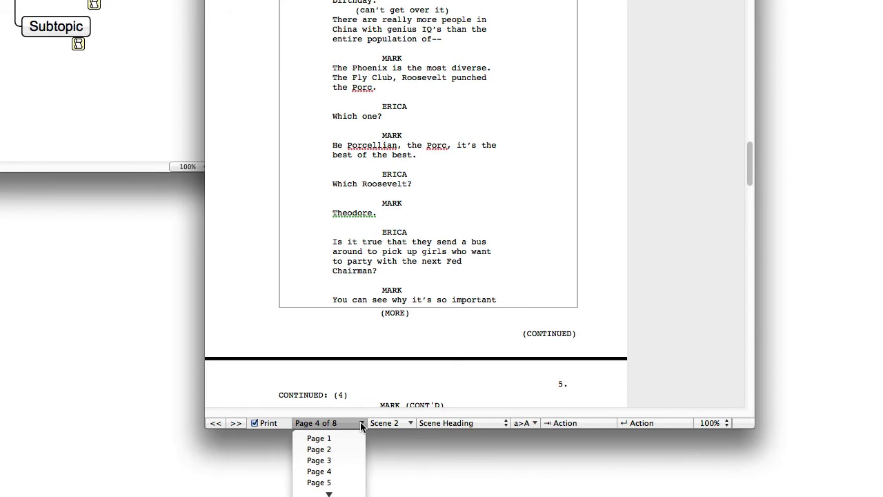
left_click(337, 461)
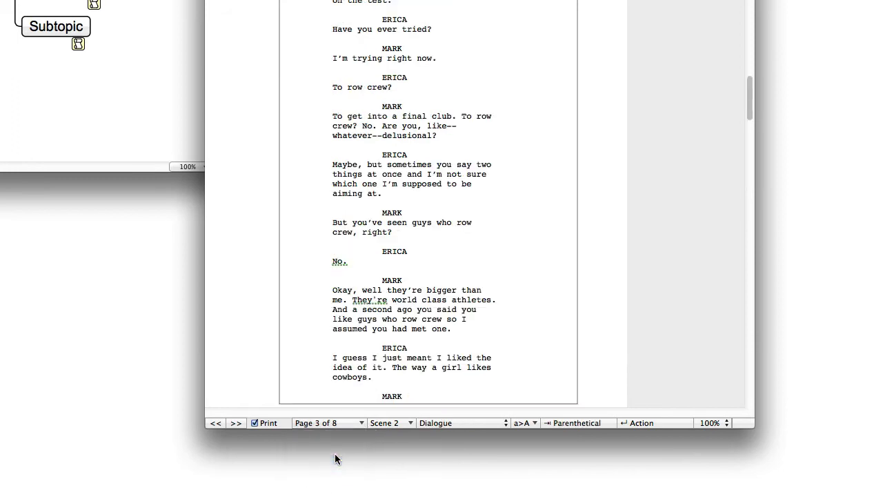
left_click(409, 425)
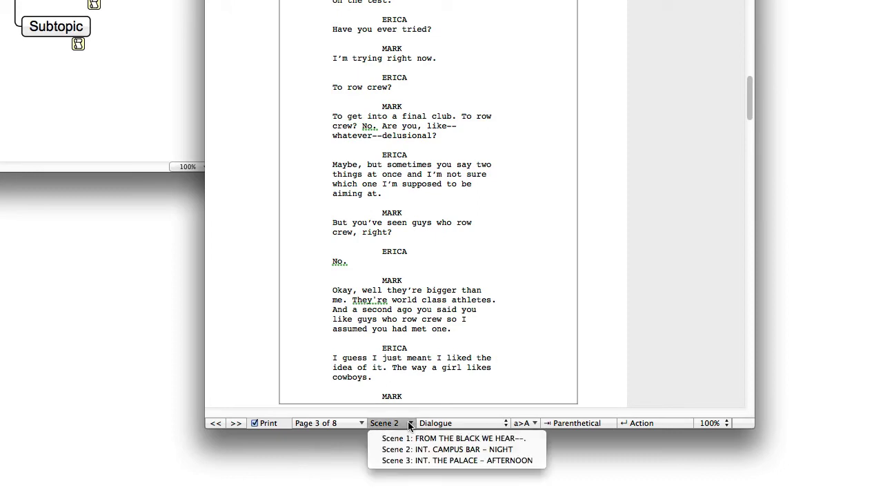
left_click(441, 450)
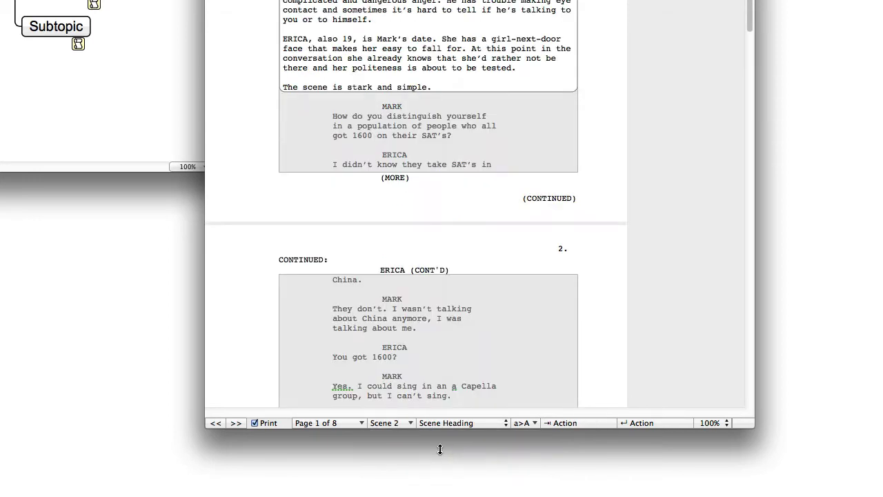
left_click(483, 426)
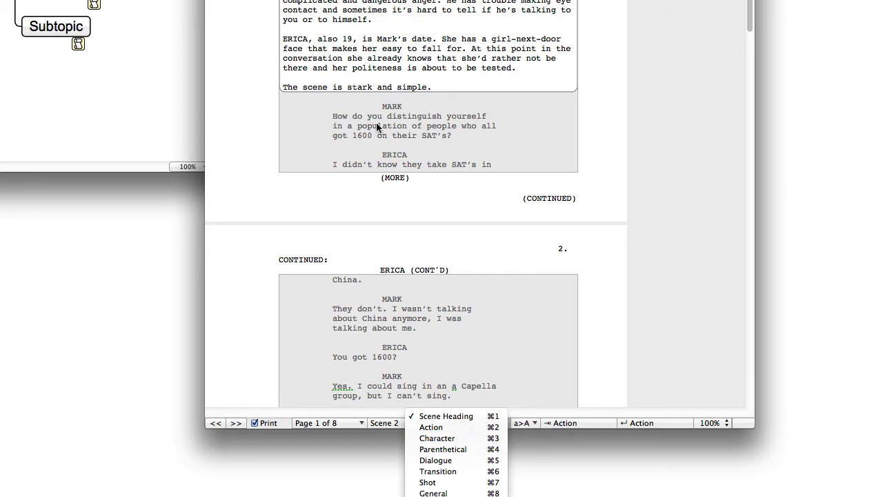
left_click(411, 40)
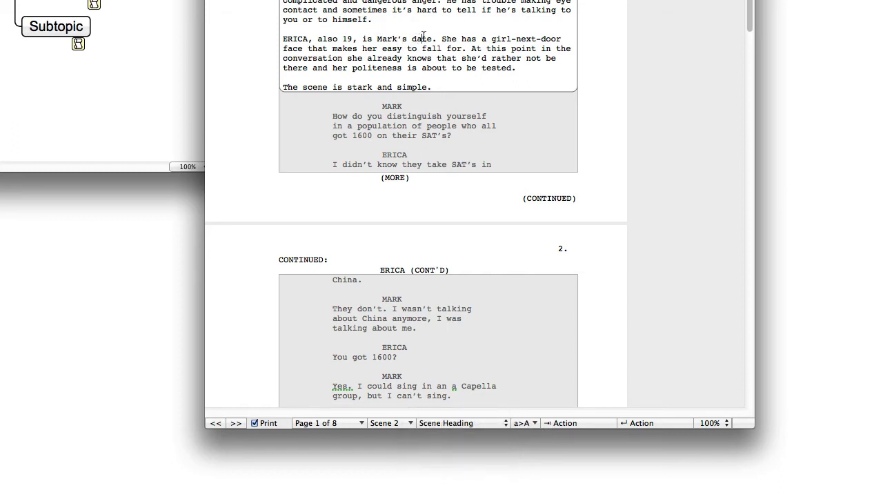
Convert the word "date" in ERICA's description to UPPER CASE, and change it to Camel Case
double_click(423, 38)
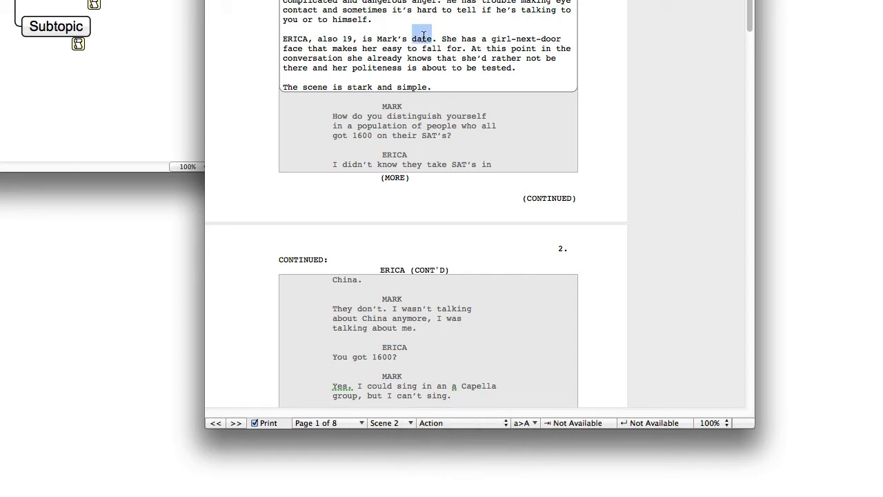
left_click(534, 424)
left_click(538, 438)
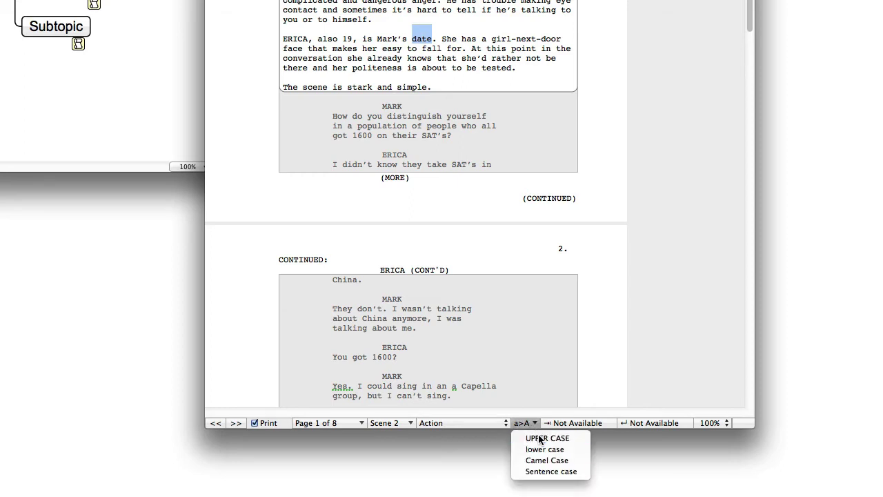
left_click(533, 423)
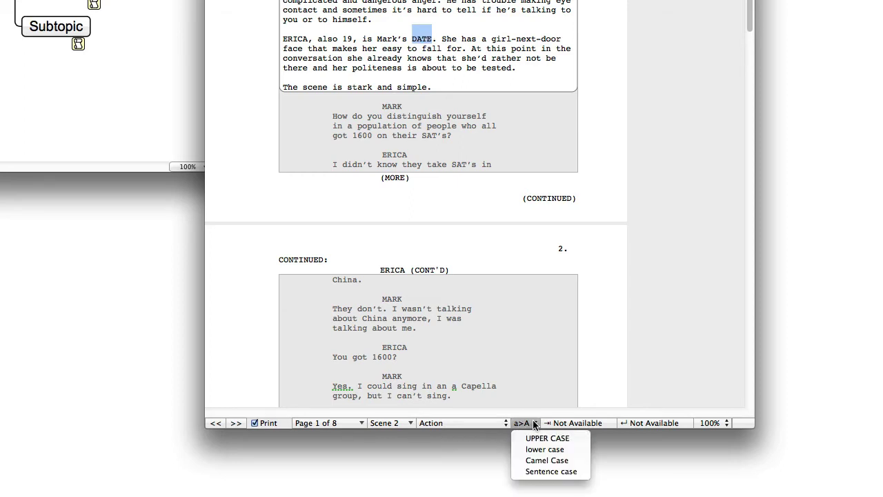
left_click(543, 460)
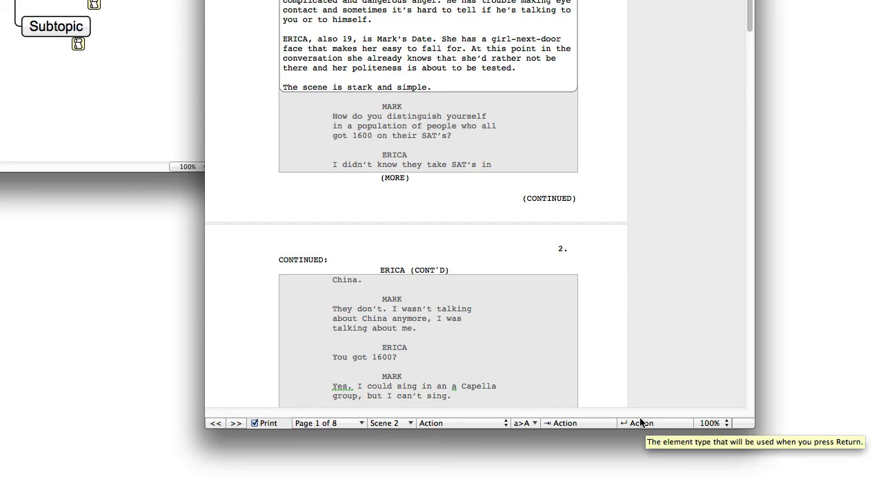
Place the cursor in the empty Dialogue line below MARK on page 8 and look through the zoom levels, keeping 100%
scroll(493, 229, "down", 20)
scroll(493, 227, "down", 20)
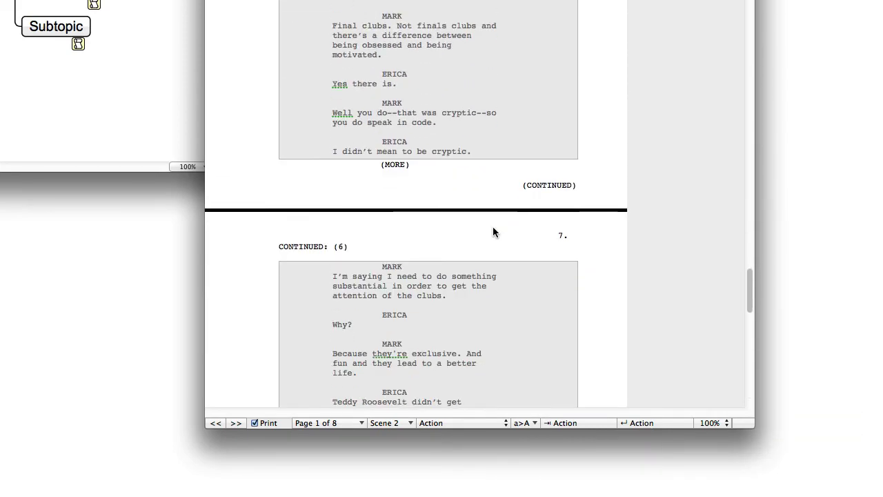
left_click(461, 21)
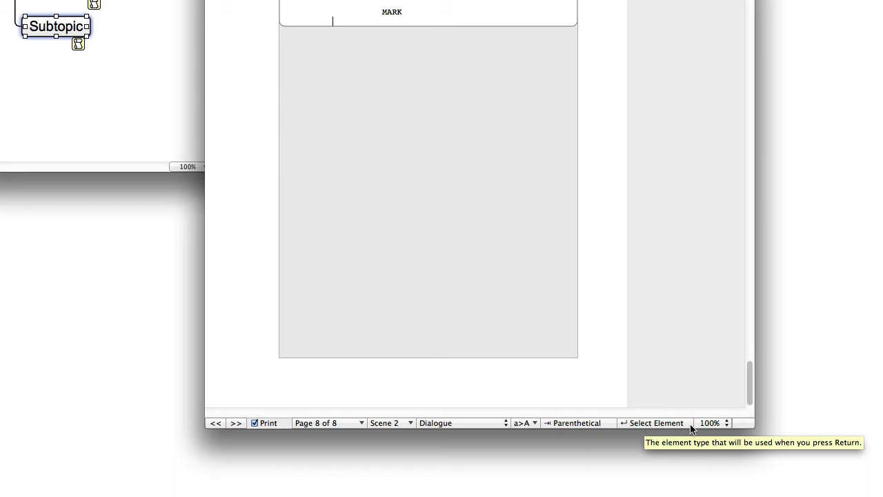
left_click(710, 423)
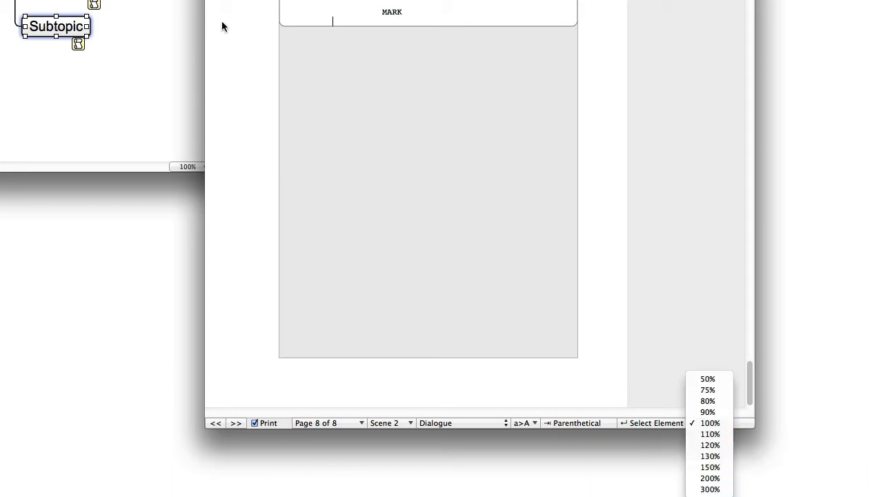
left_click(334, 103)
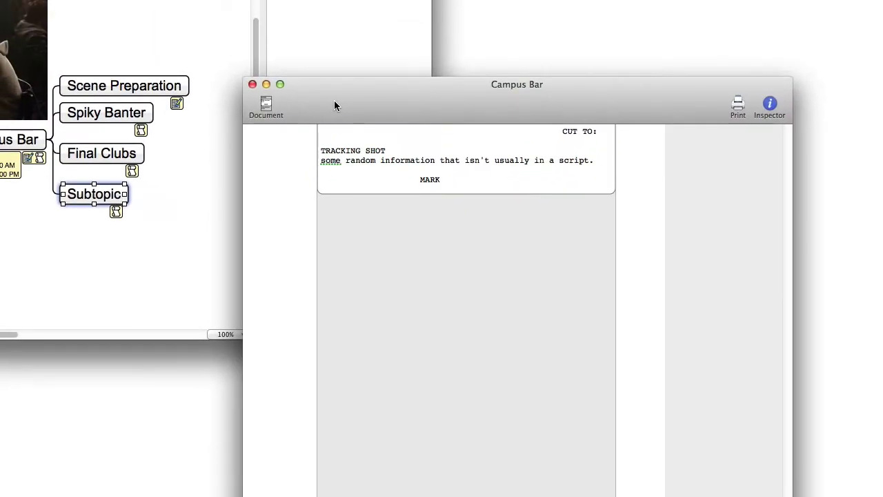
left_click(268, 109)
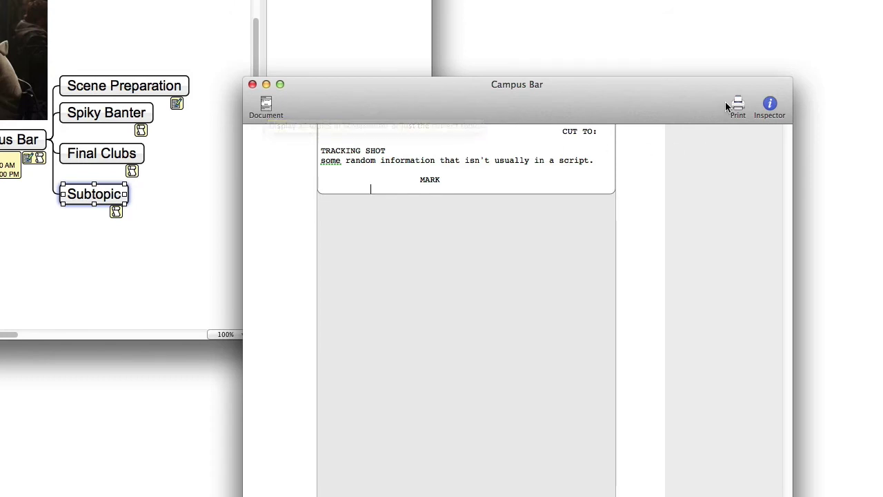
Rename the scene location THE PALACE to THE BARRACKS in the script's inspector, and switch its list to Characters
left_click(771, 104)
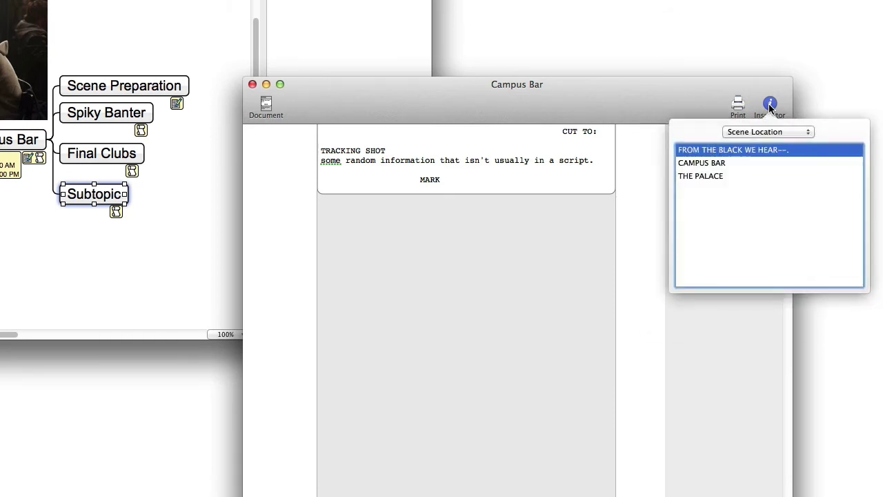
left_click(708, 176)
left_click(708, 177)
double_click(708, 177)
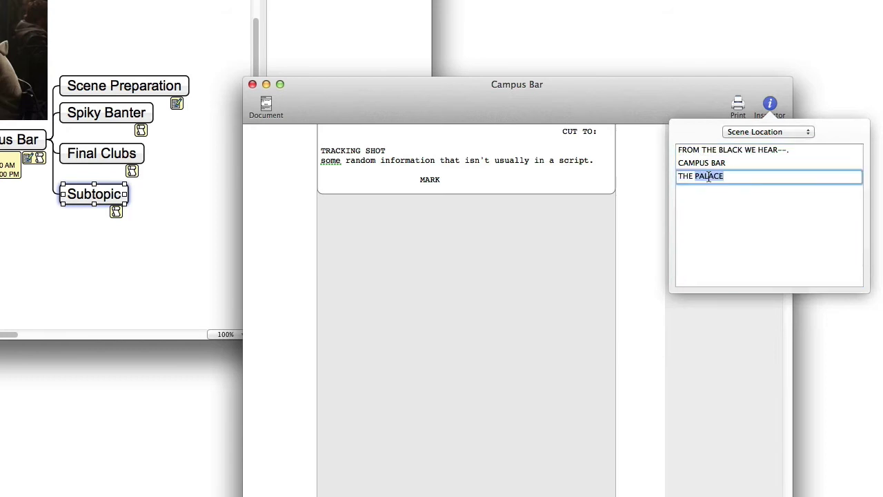
type("BARRACKS")
key("Return")
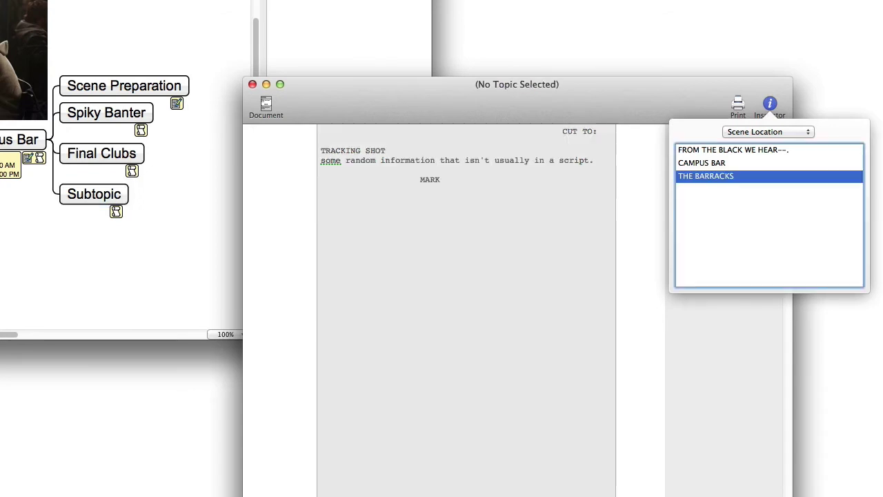
left_click(750, 132)
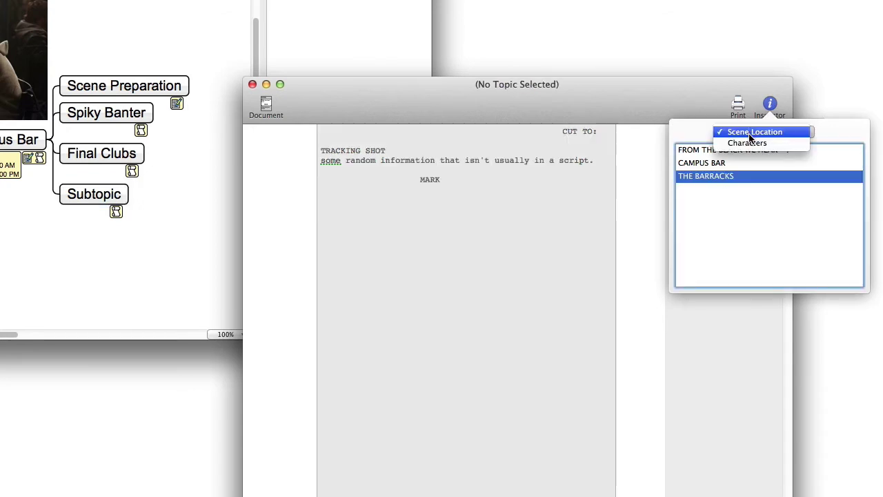
left_click(752, 143)
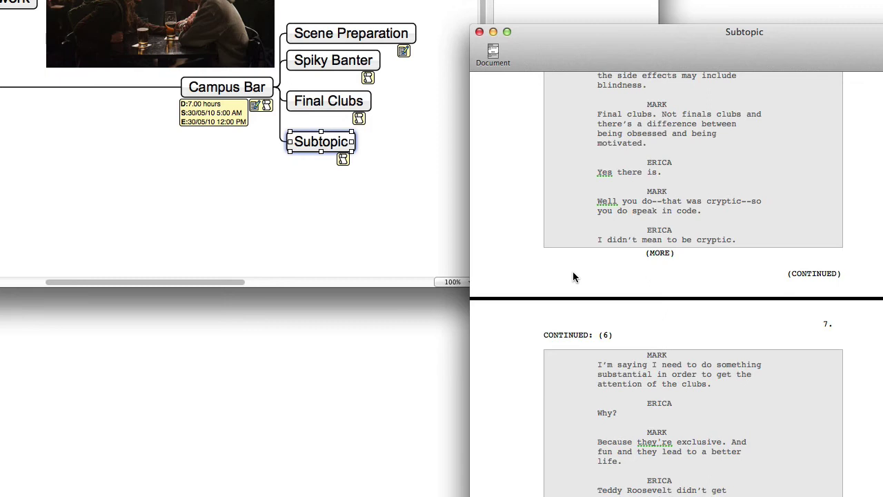
Open the Screenwriter preferences and look through the default element types, keeping Scene Heading
key("super+comma")
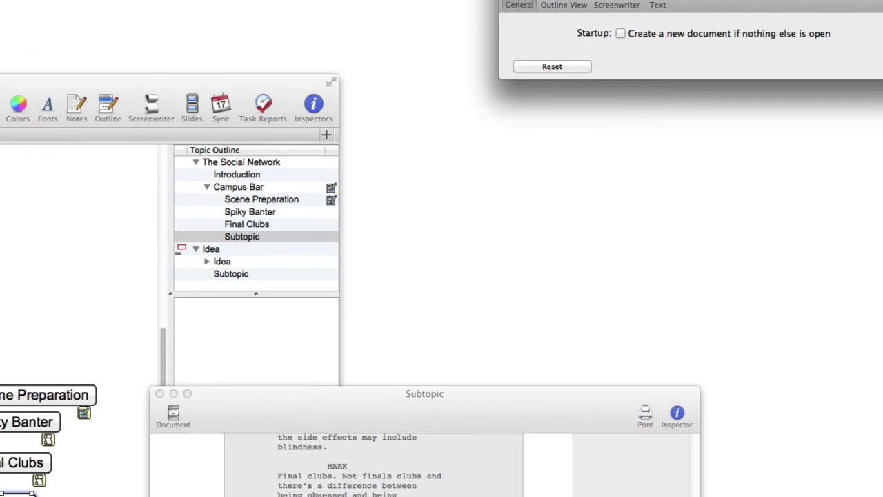
left_click(617, 3)
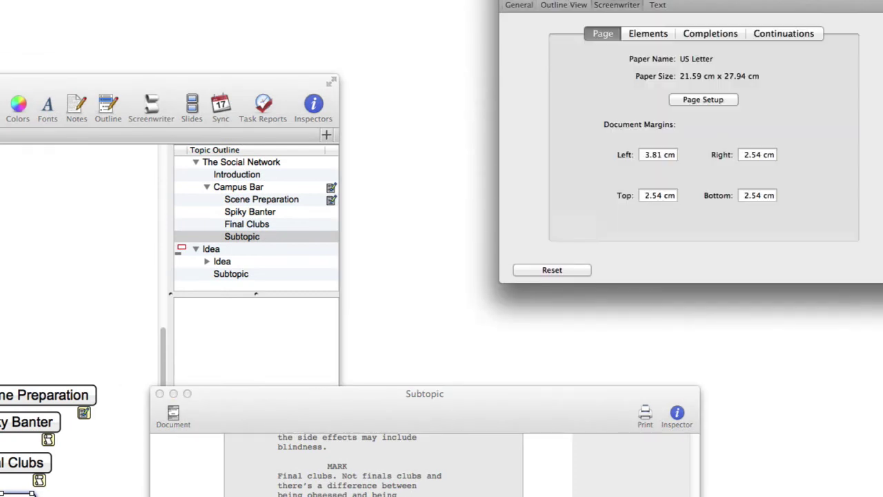
left_click_drag(785, 0, 647, 72)
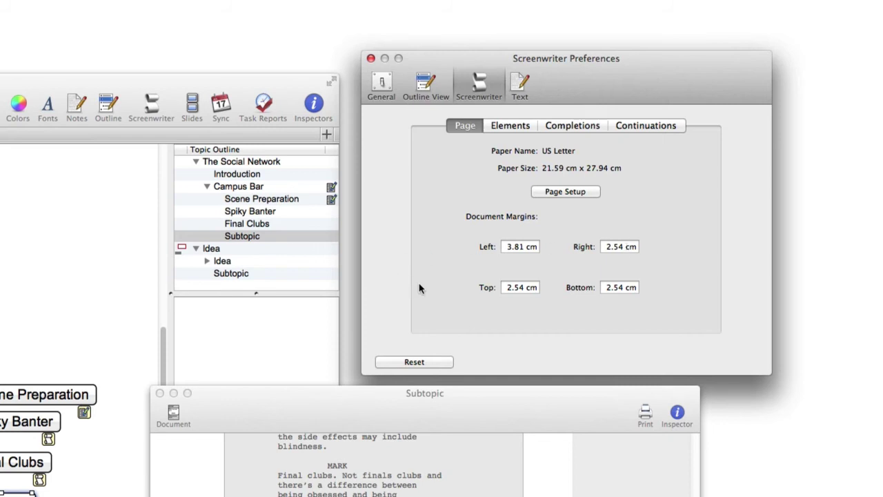
left_click(500, 127)
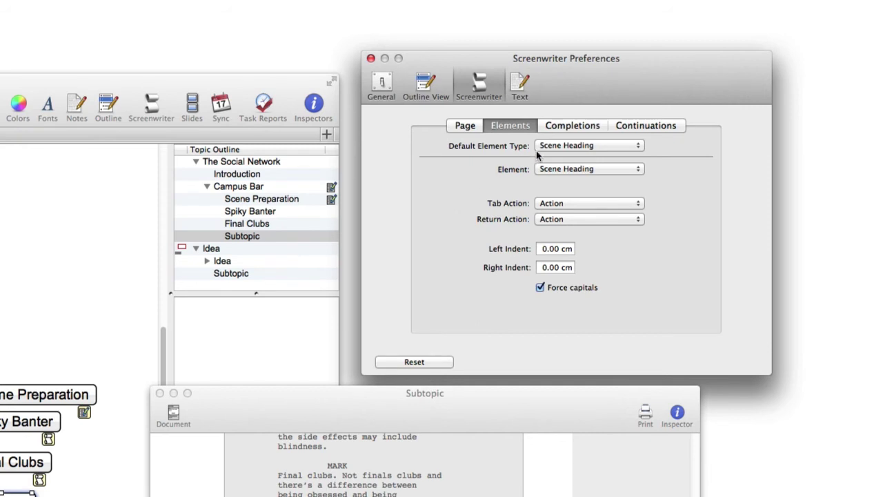
left_click(612, 149)
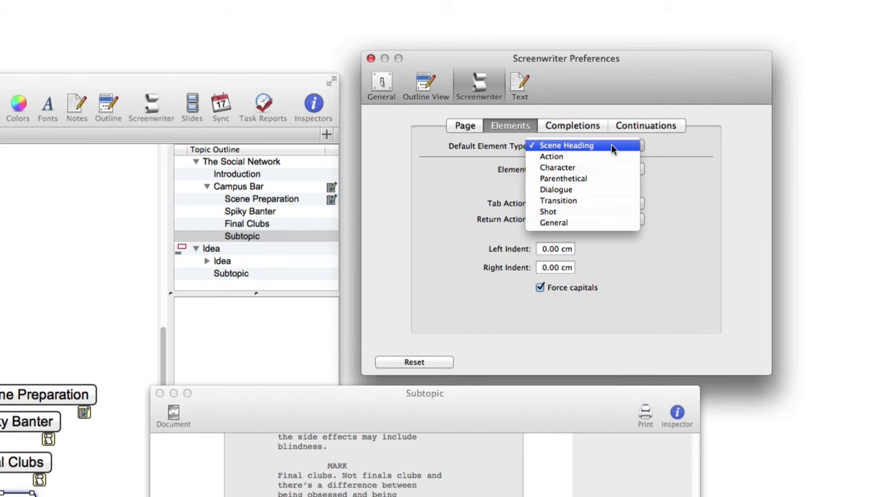
left_click(675, 147)
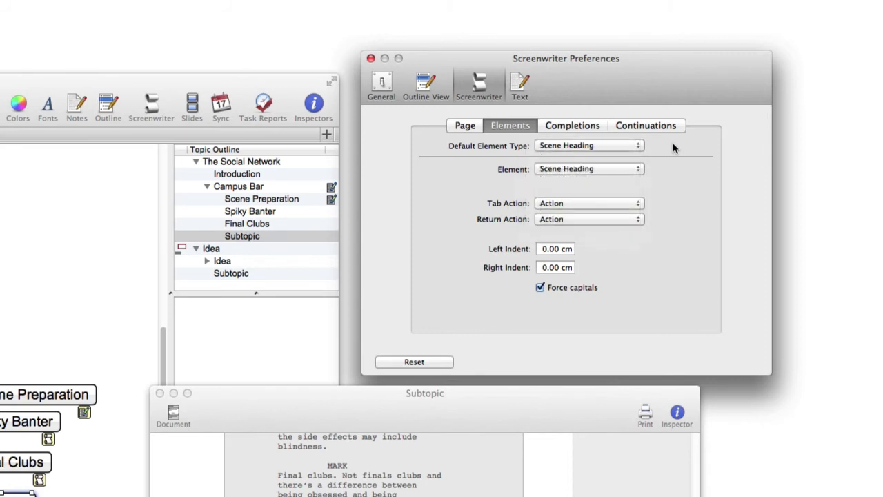
Display the element settings for Action, followed by those for Character
left_click(582, 171)
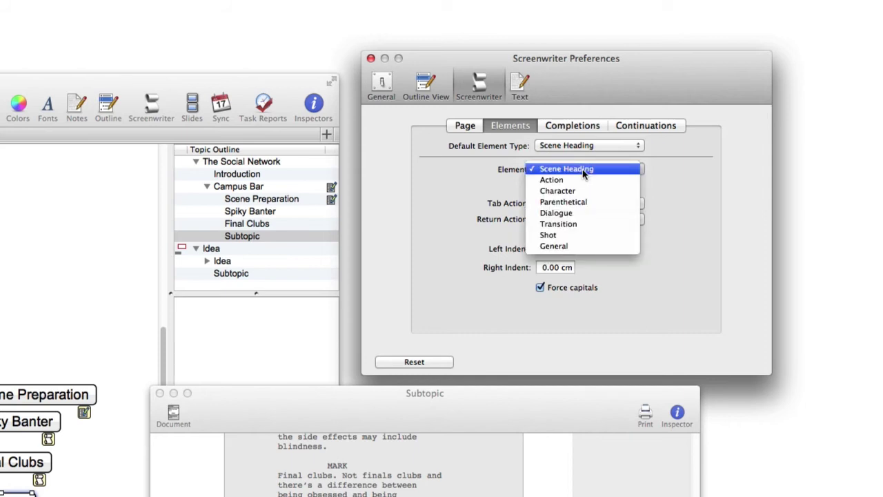
left_click(581, 180)
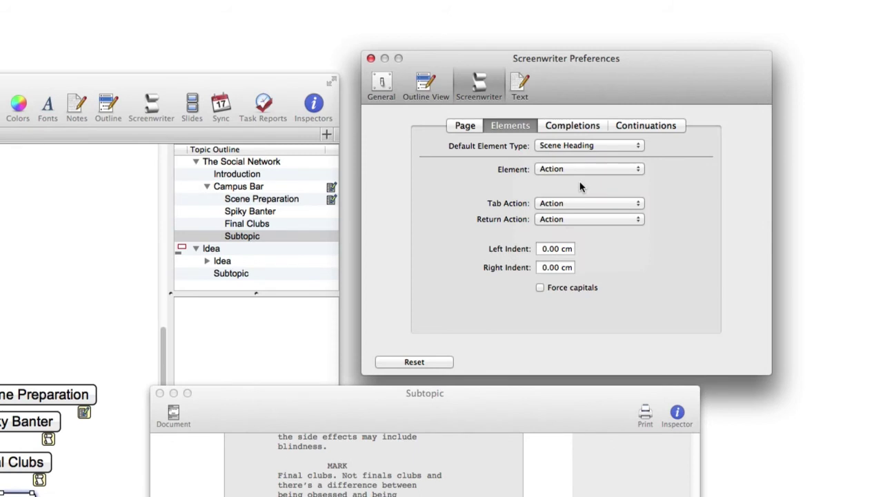
left_click(579, 168)
left_click(579, 180)
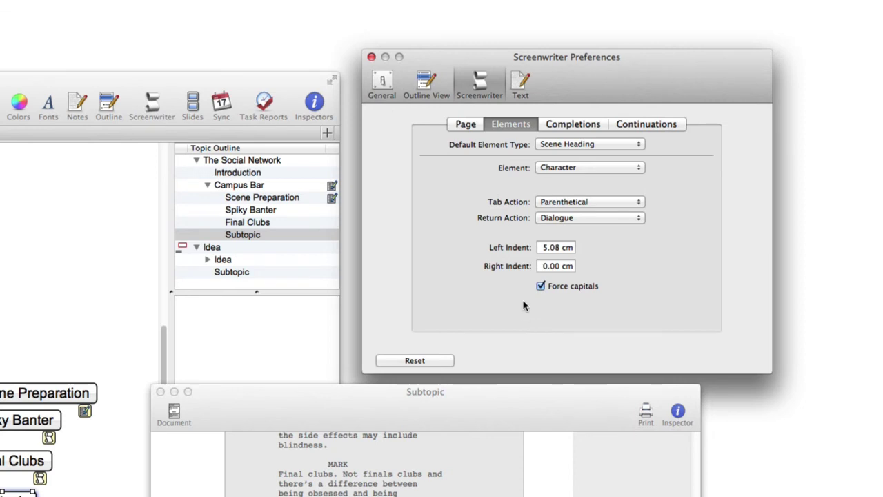
Add "(something)" to the character parenthetical completions and move it above (Bananas)
left_click(570, 125)
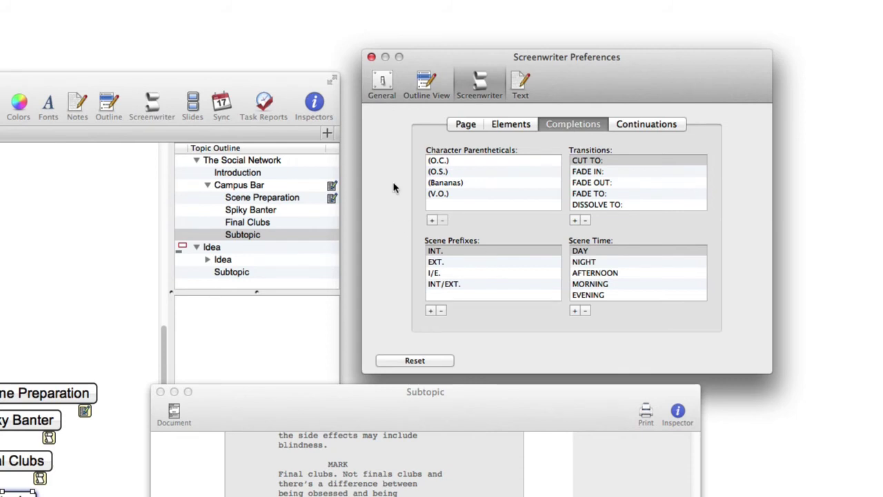
left_click(432, 220)
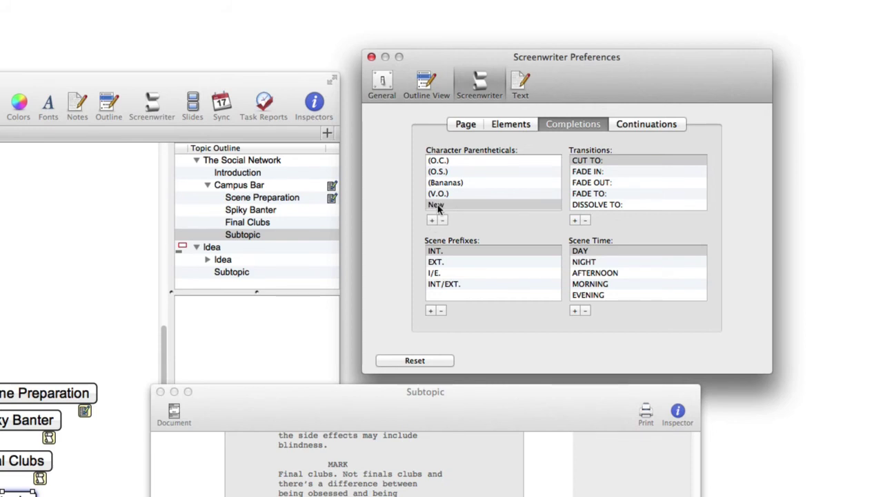
double_click(437, 204)
type("(something")
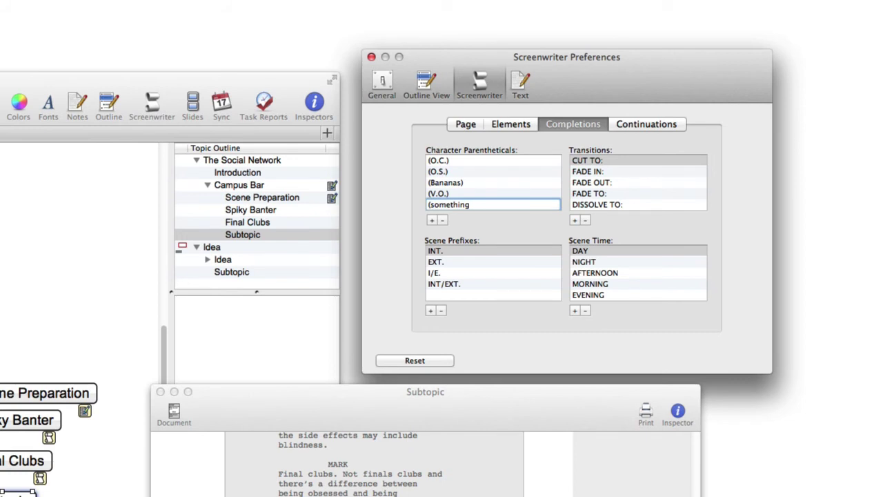
type(")")
key("Return")
left_click(449, 206)
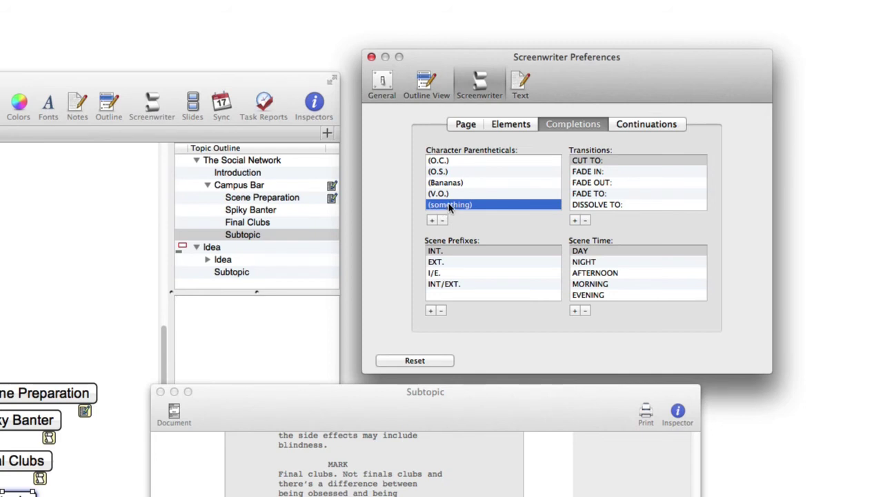
left_click_drag(449, 205, 450, 178)
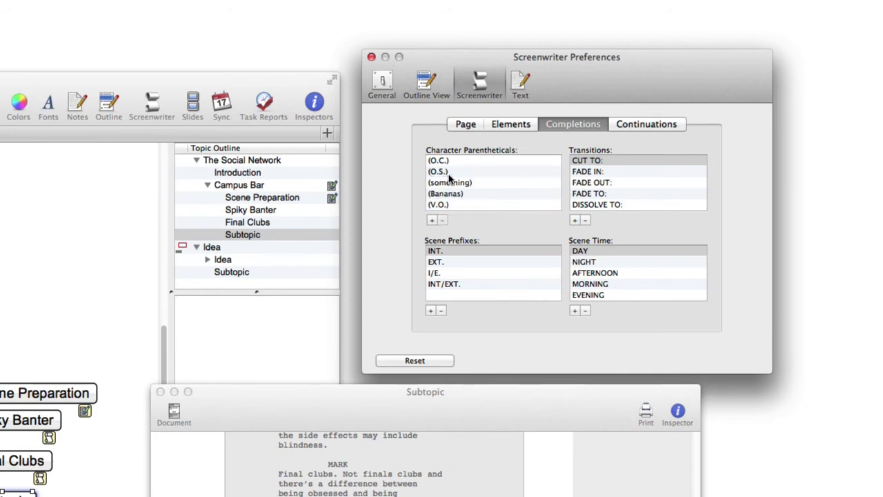
Remove (something) and (Bananas) from the character parenthetical completions
left_click(451, 182)
left_click(454, 196, "shift")
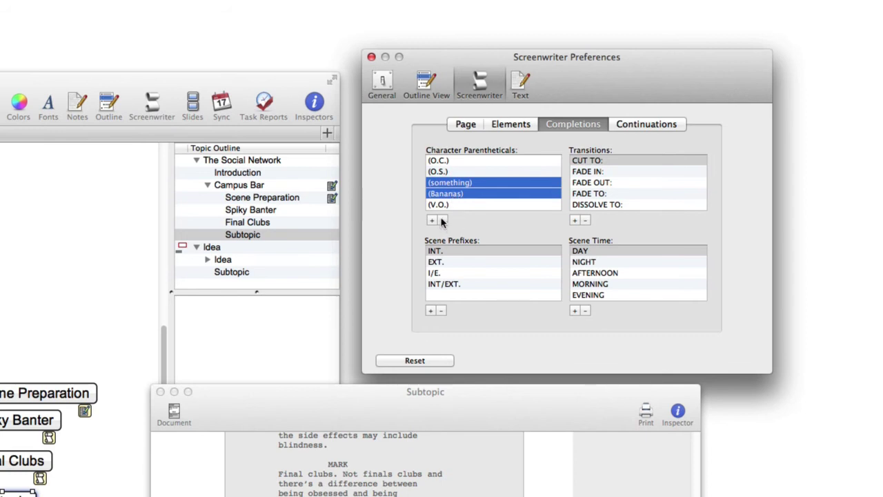
left_click(442, 220)
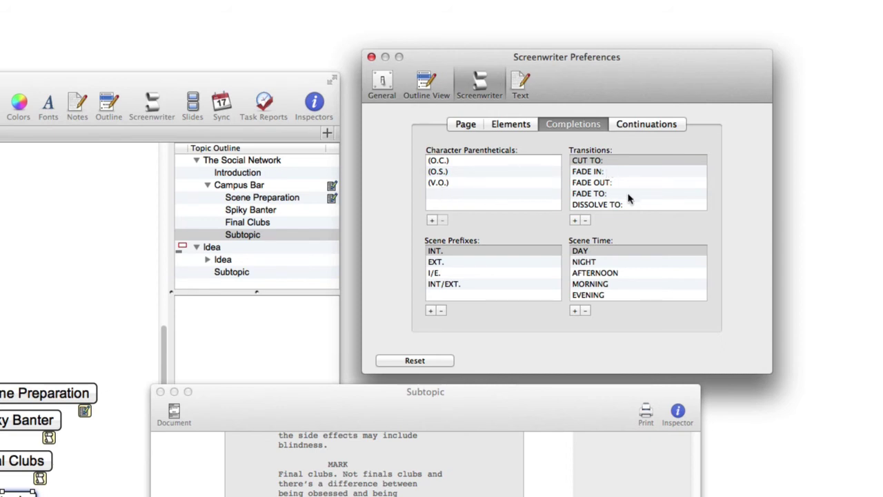
Look through the full lists of Transitions and Scene Time completions
scroll(633, 196, "down", 1)
scroll(633, 196, "down", 4)
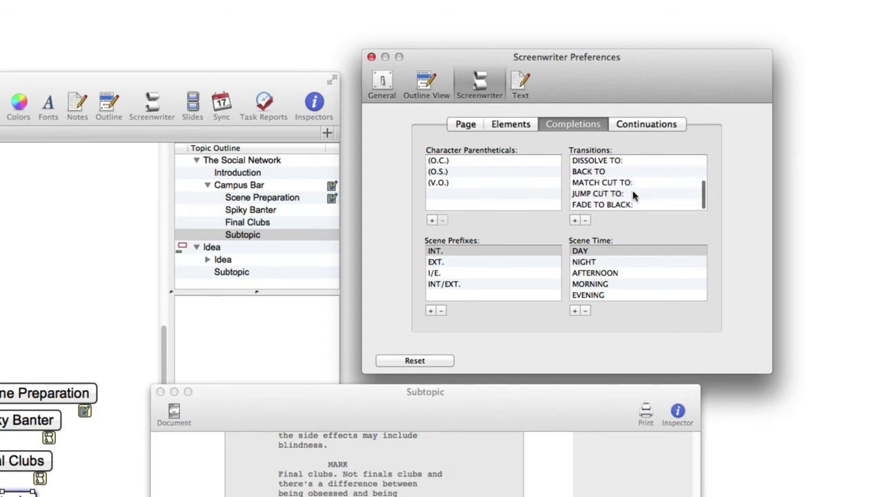
scroll(634, 196, "up", 2)
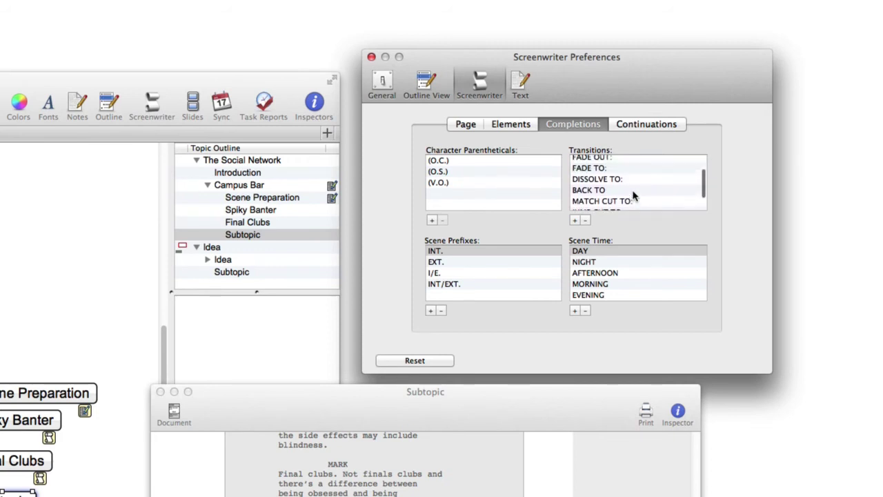
scroll(634, 196, "up", 2)
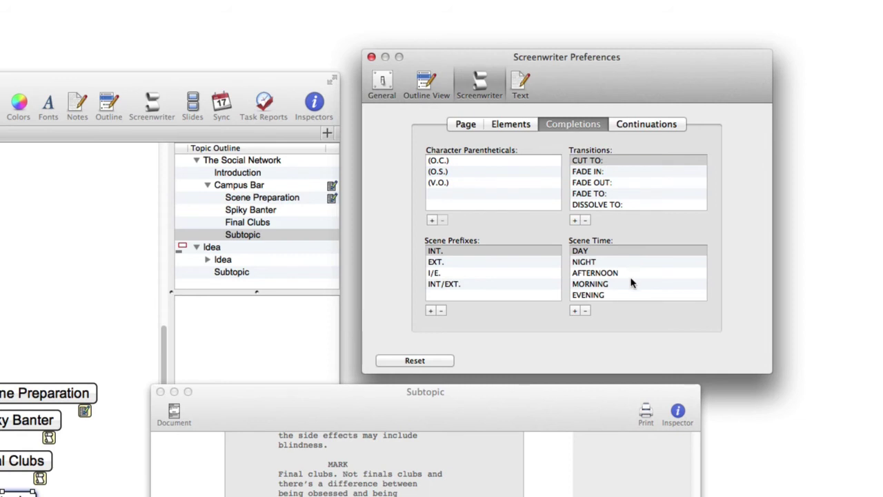
scroll(632, 283, "down", 3)
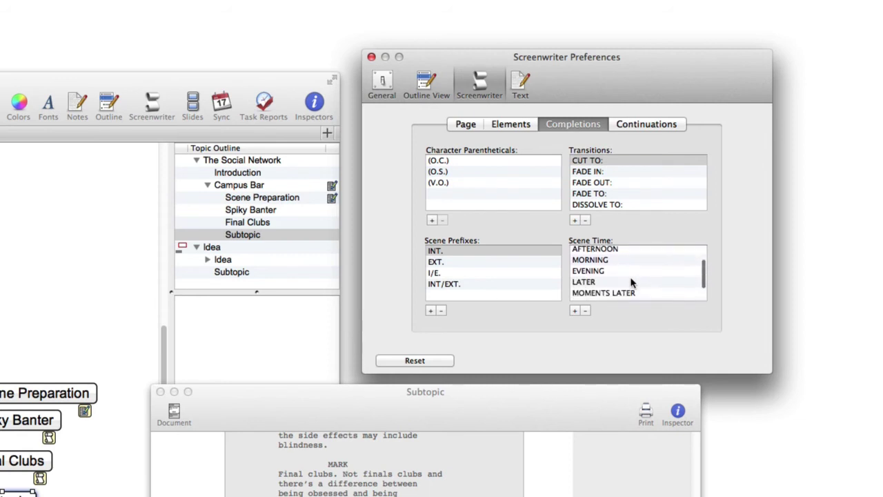
scroll(631, 283, "down", 3)
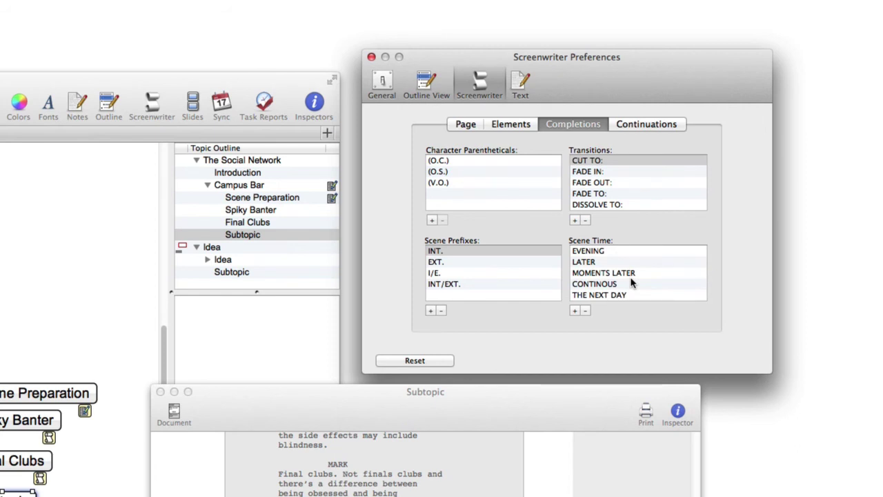
scroll(631, 283, "up", 4)
Review the Continuations preferences for scene numbering, scenes and dialogue, and examine how continuations print at the script's page break
left_click(656, 124)
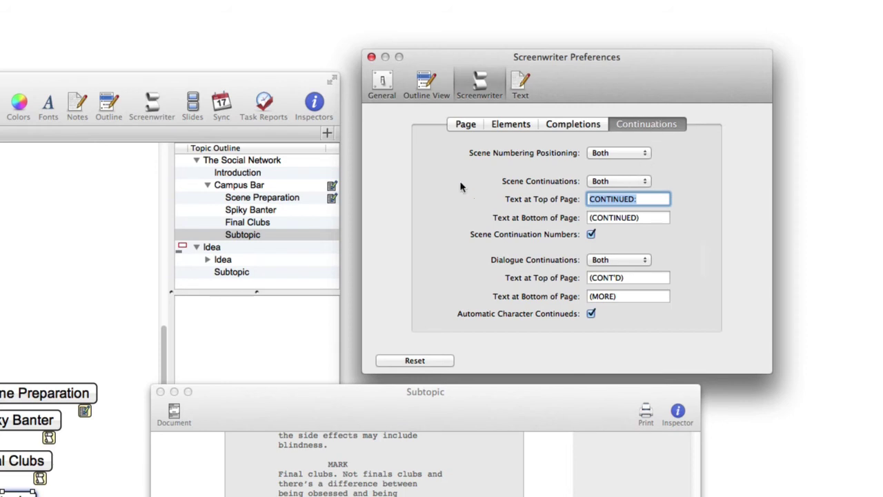
left_click(625, 156)
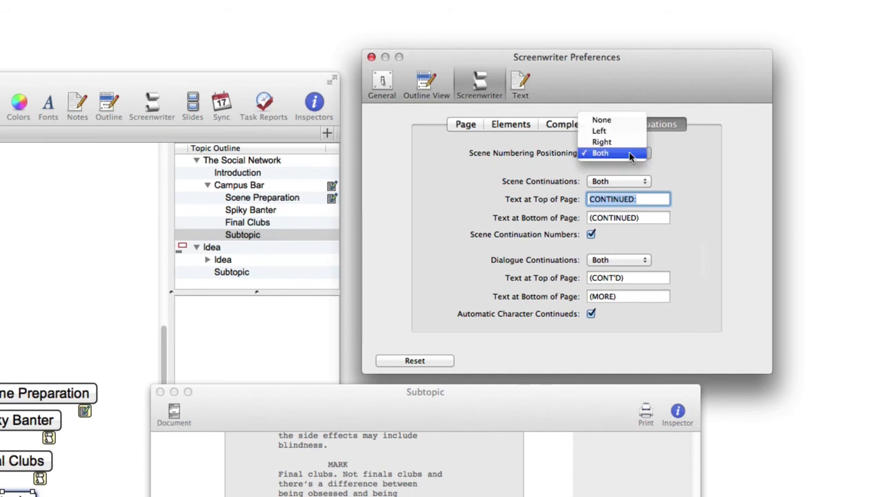
left_click(681, 170)
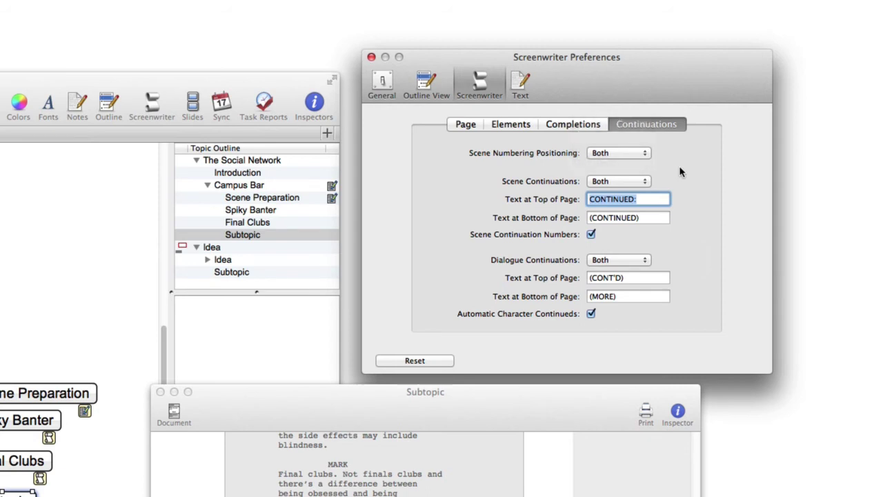
left_click(616, 181)
left_click(620, 260)
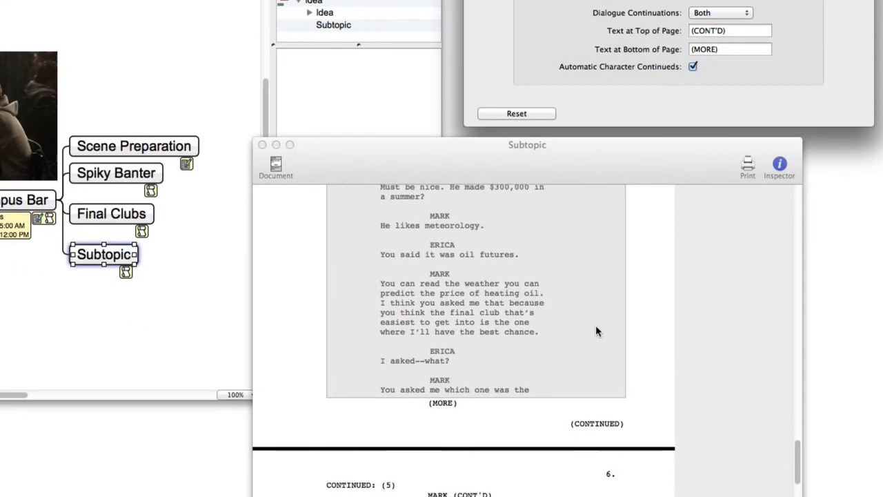
scroll(597, 331, "down", 1)
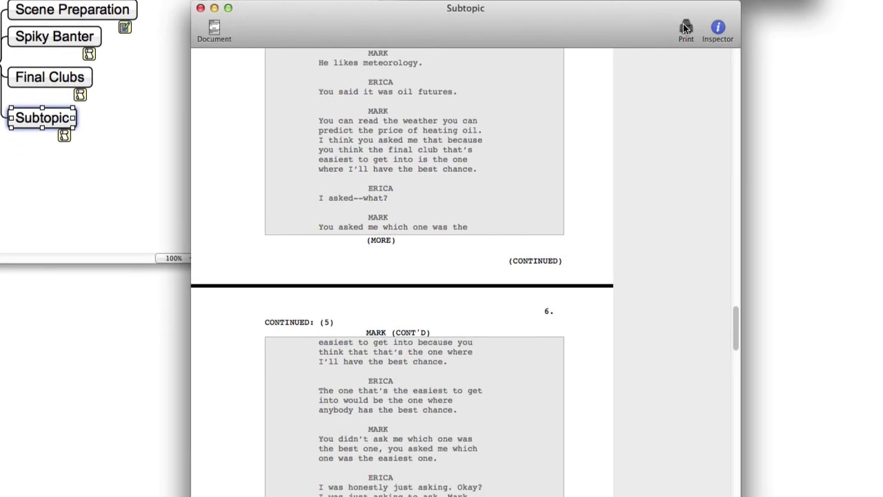
Open the script's print settings and review the layout options and the list of printable topics
left_click(686, 27)
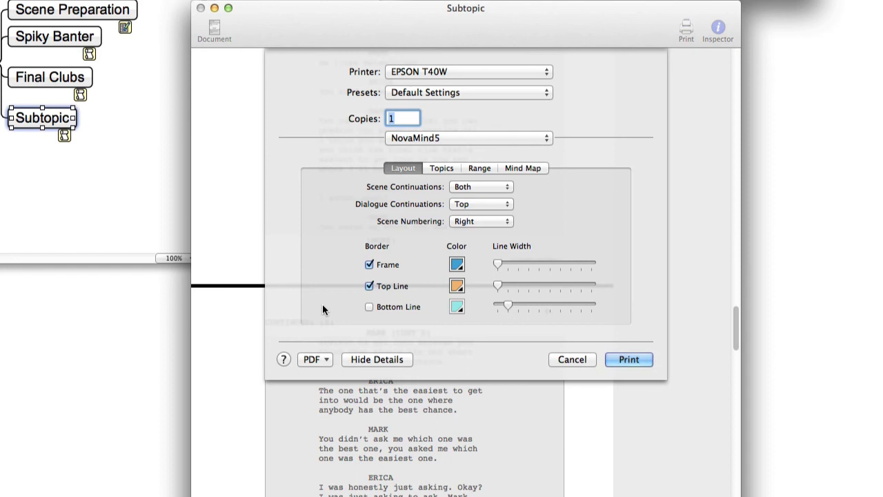
left_click(441, 167)
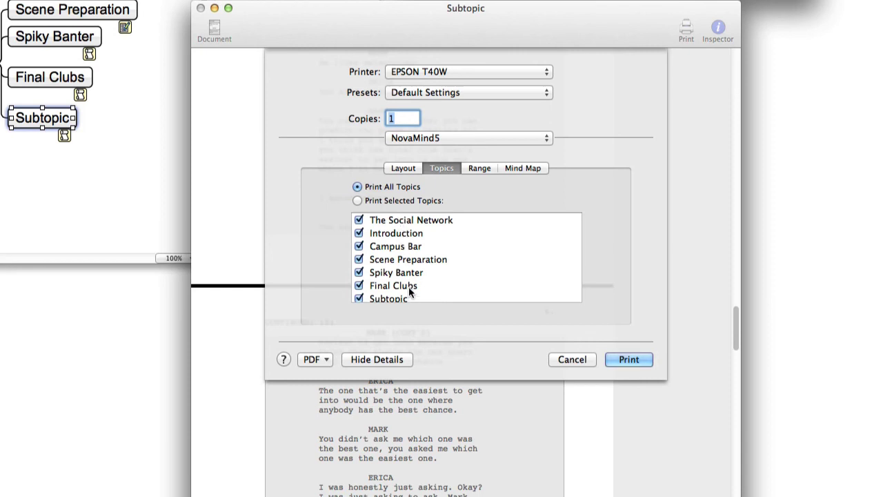
scroll(408, 291, "down", 6)
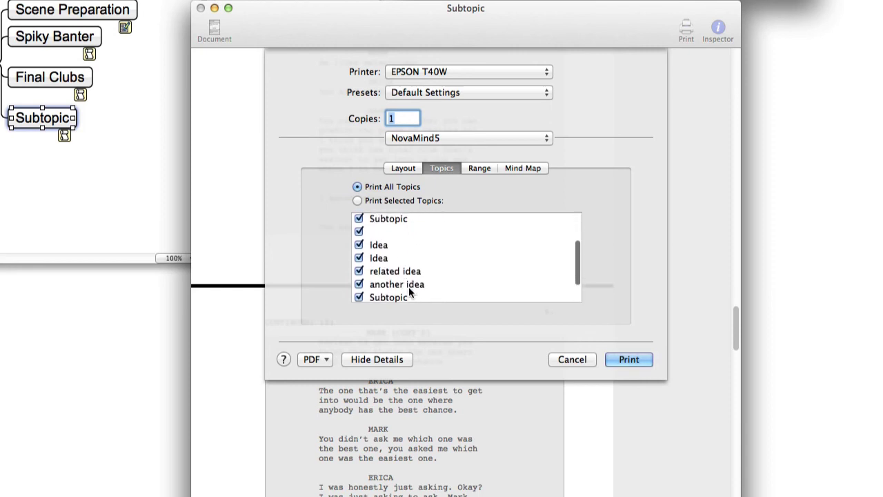
scroll(408, 286, "up", 6)
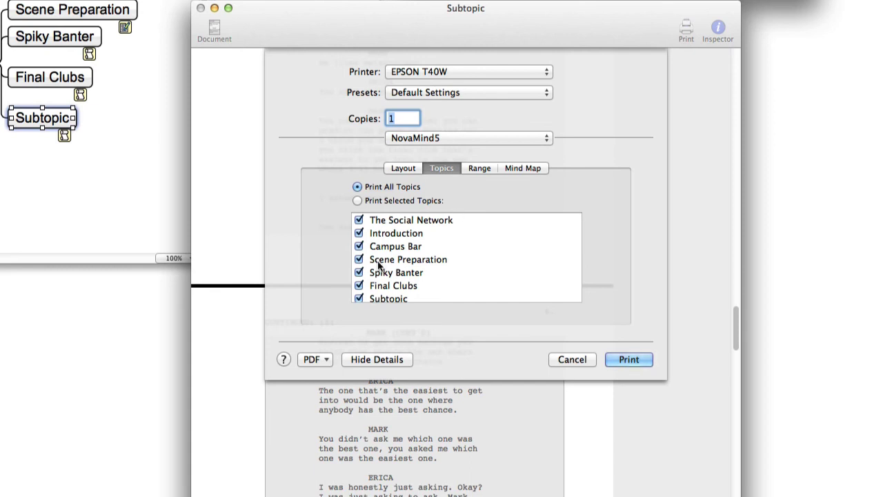
scroll(423, 226, "down", 1)
scroll(423, 232, "down", 5)
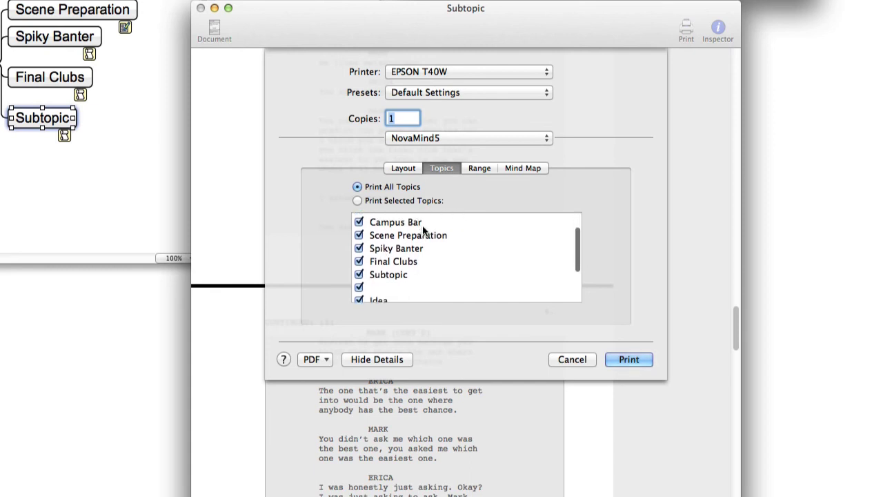
scroll(423, 231, "down", 1)
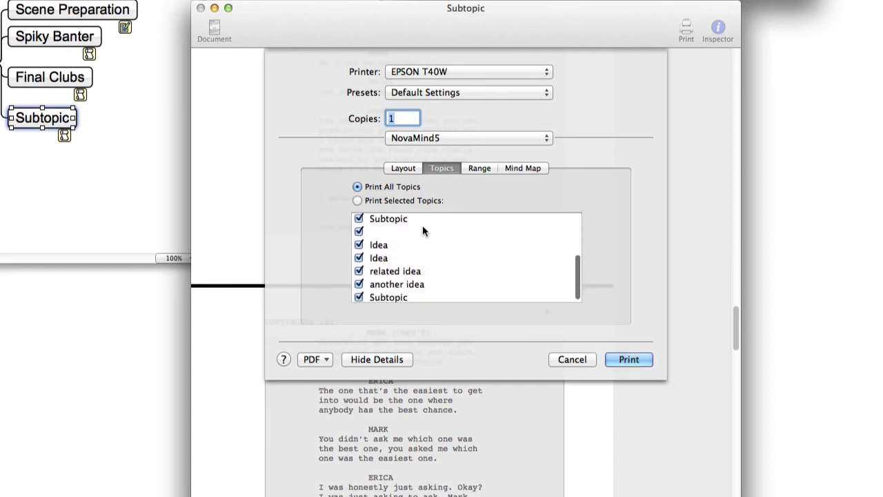
Set the print range to Current Topic, view the mind map print options and cancel the print
left_click(479, 169)
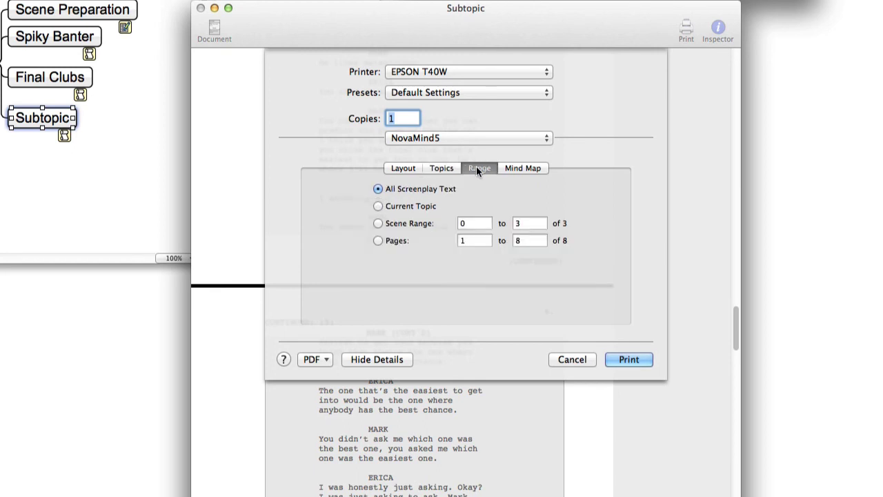
left_click(378, 207)
left_click(511, 169)
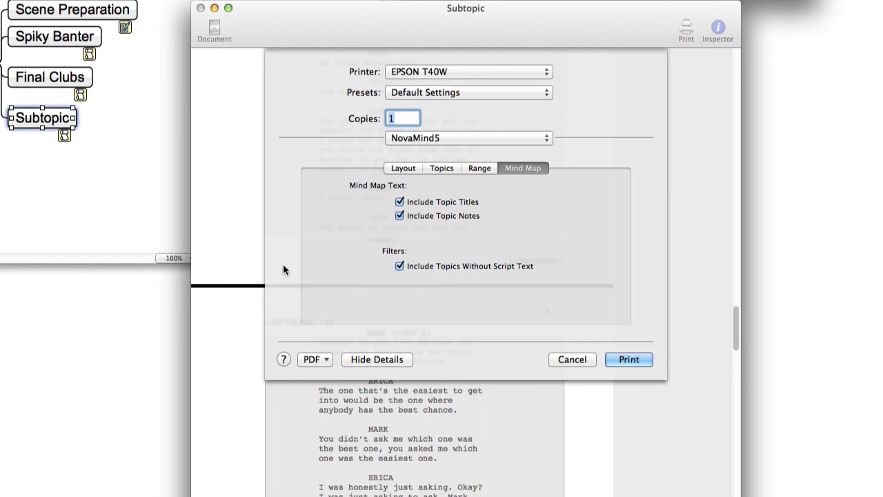
left_click(572, 359)
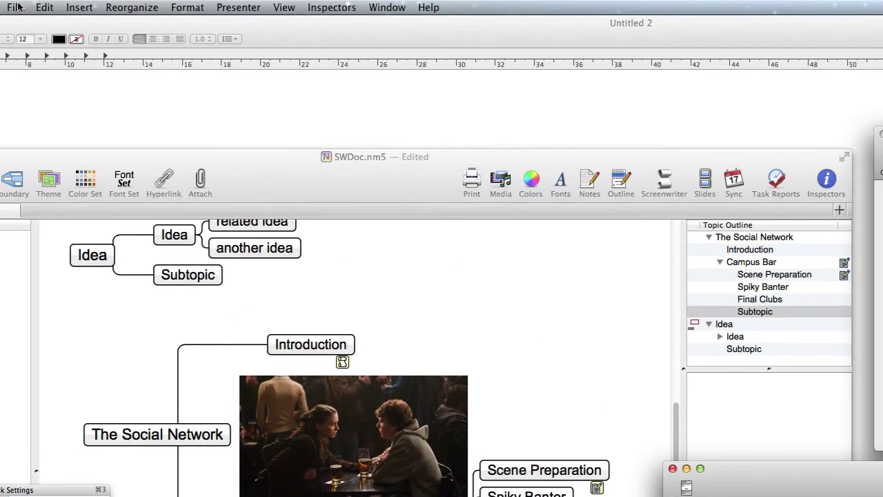
Open the ScreenWriter Text export, view its available file formats and cancel the export
left_click(15, 7)
mouse_move(49, 193)
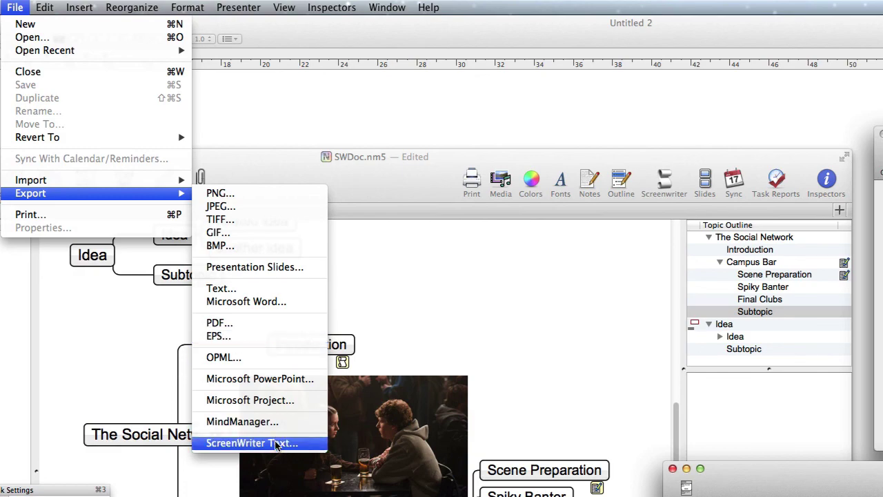
left_click(275, 443)
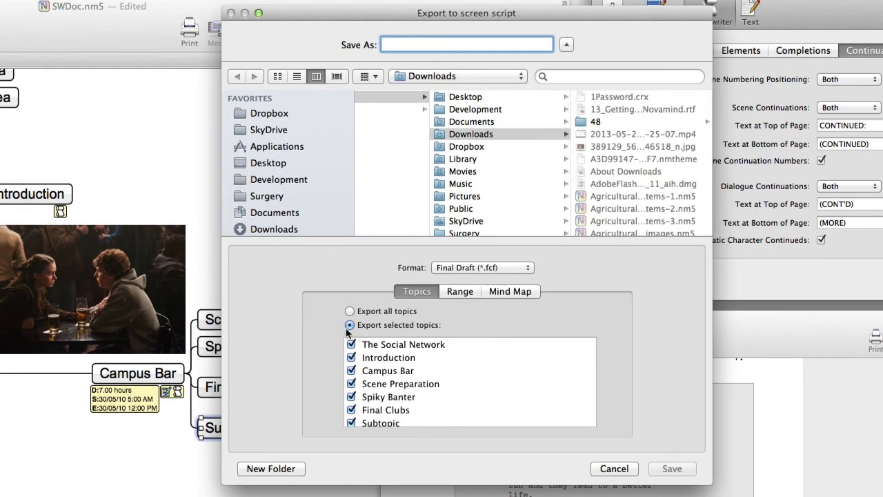
left_click(467, 268)
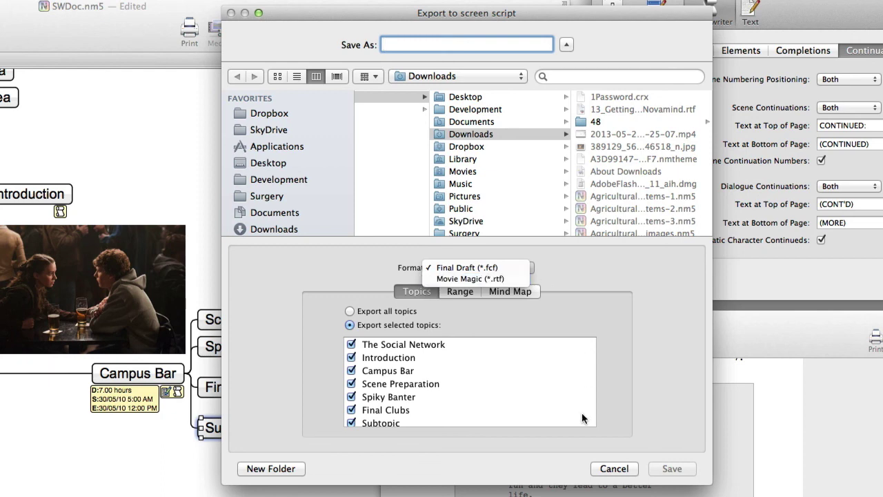
left_click(611, 469)
left_click(611, 469)
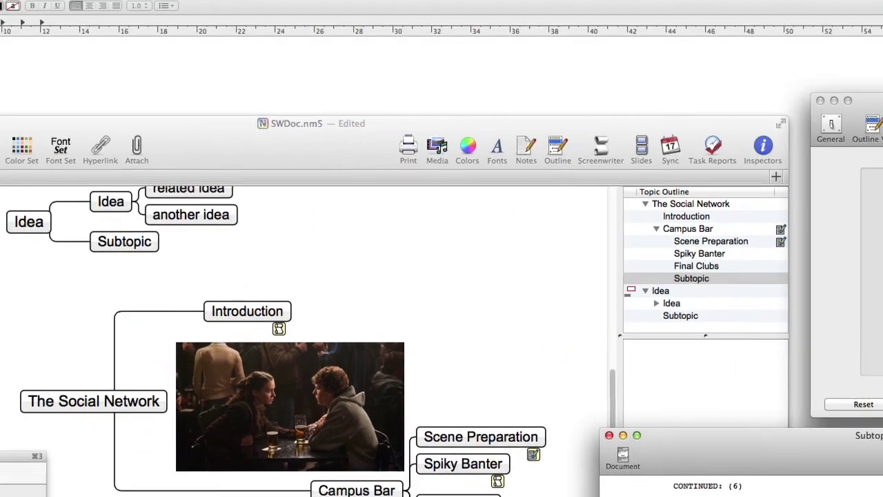
Open the FinalDraft FCF import for ScreenWriter Text and cancel it without choosing a file
left_click(14, 7)
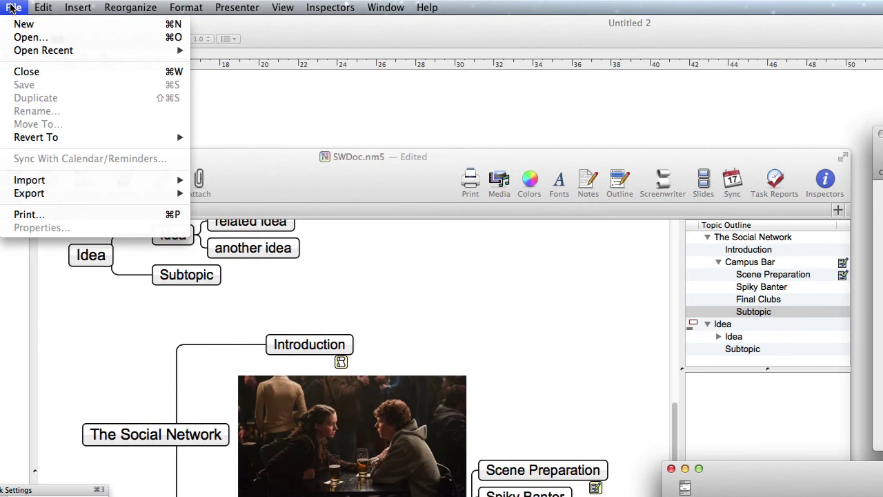
mouse_move(58, 180)
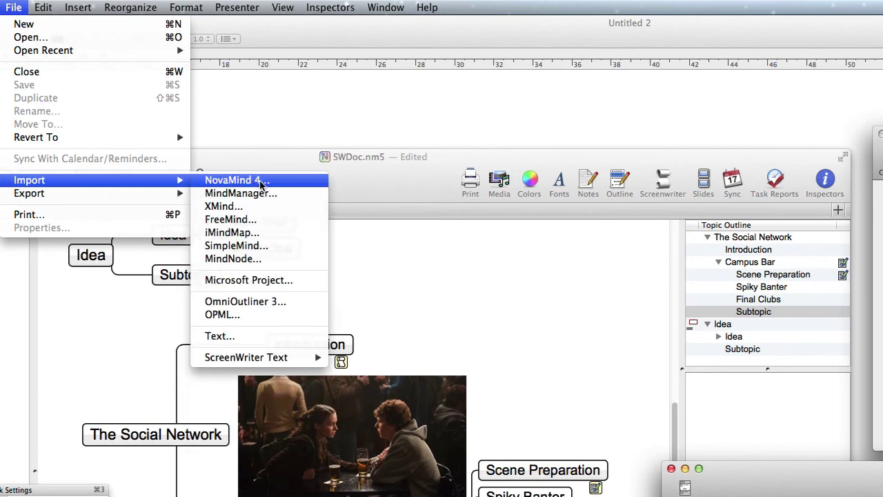
mouse_move(270, 357)
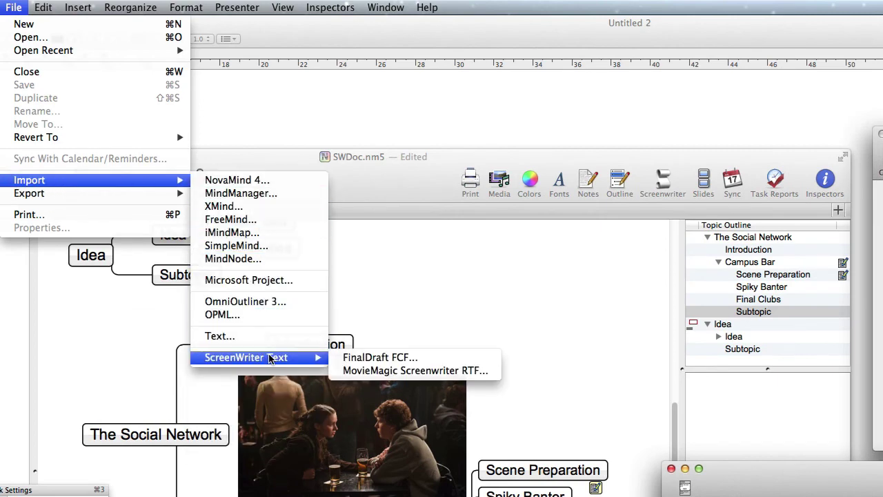
left_click(348, 359)
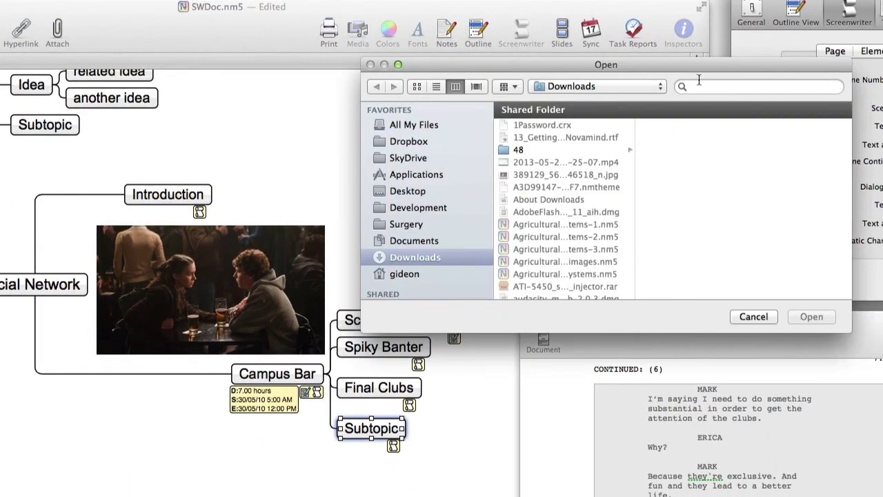
left_click(754, 316)
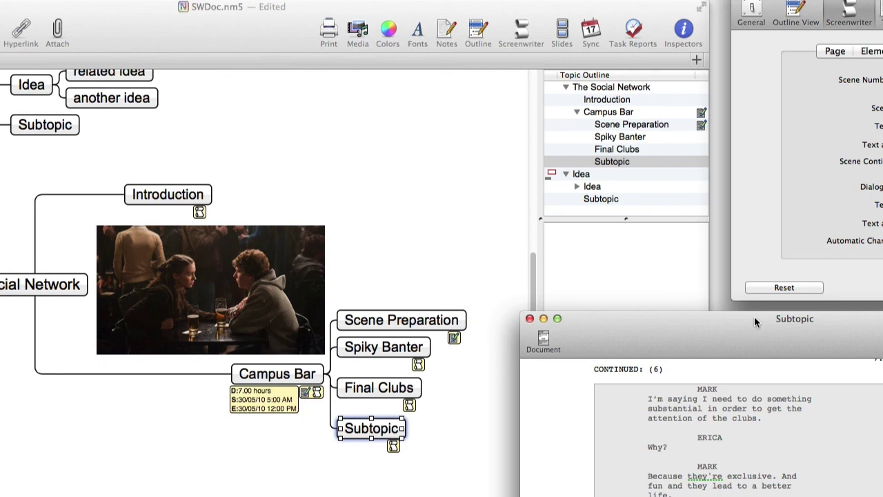
Display Find & Replace and close it, and look at the available spelling and speech commands
key("super+f")
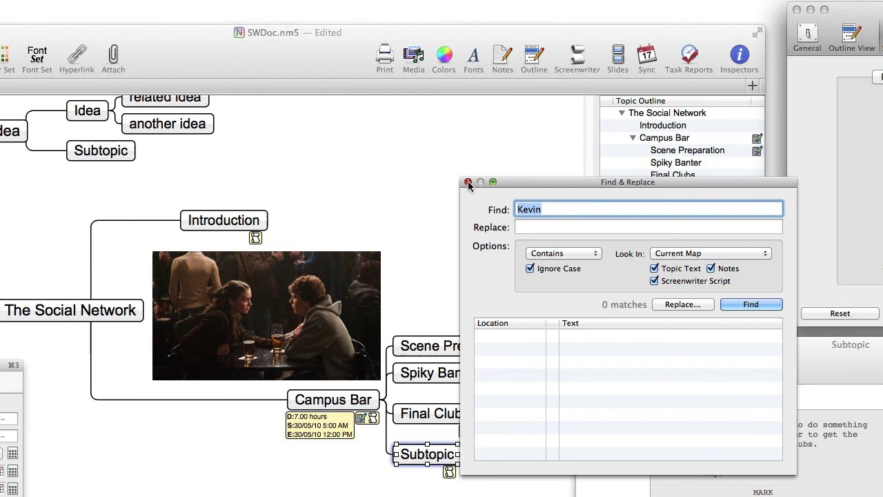
left_click(417, 159)
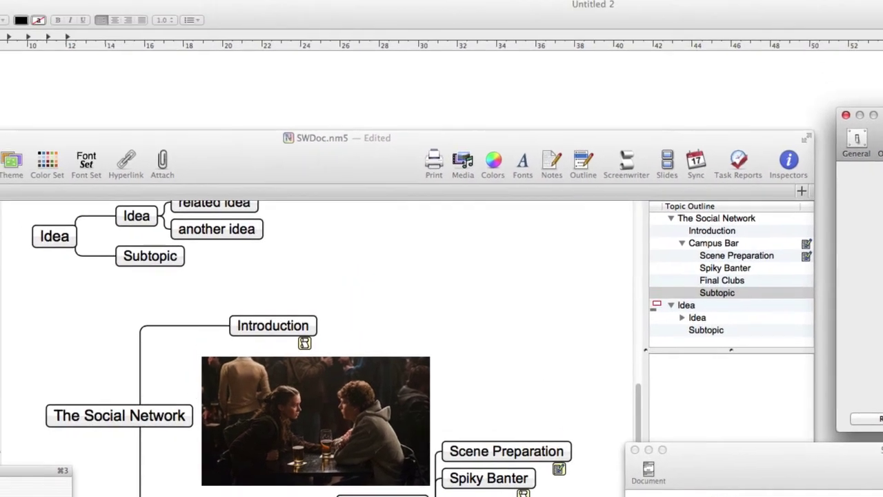
left_click(13, 7)
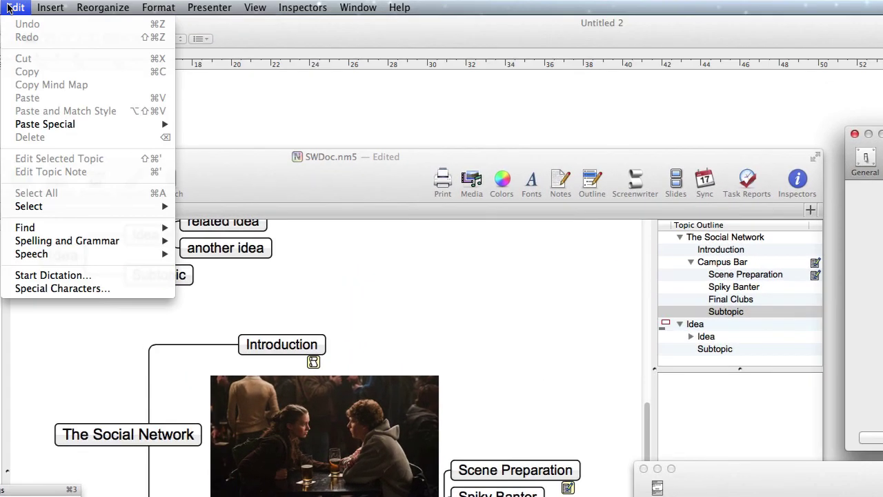
mouse_move(65, 246)
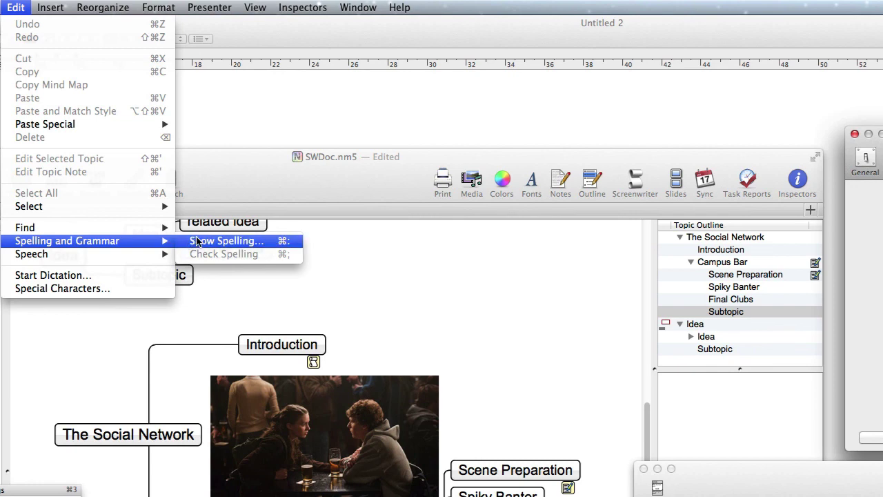
mouse_move(148, 255)
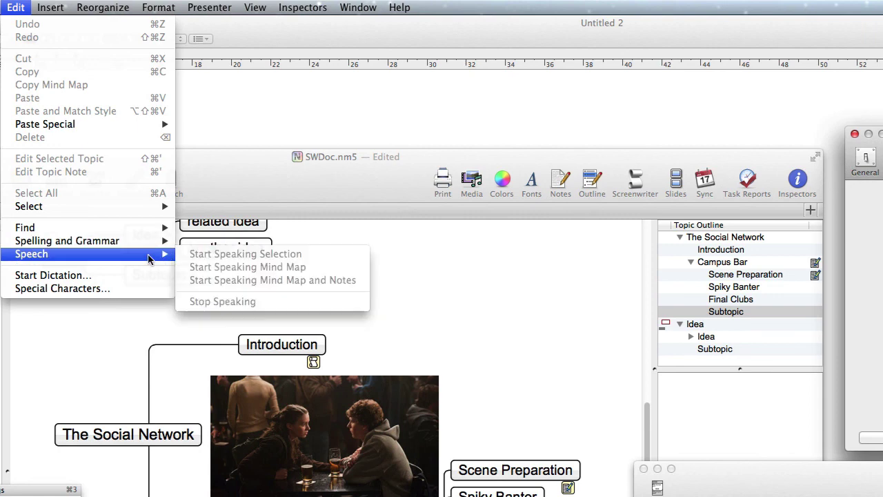
left_click(600, 426)
Select all the text in the script's editable section and start speaking the selection
left_click(542, 225)
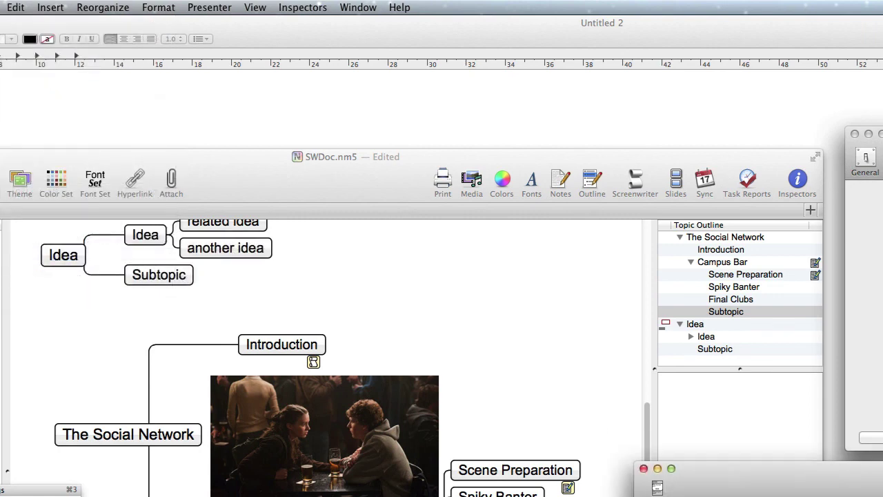
left_click_drag(542, 225, 559, 310)
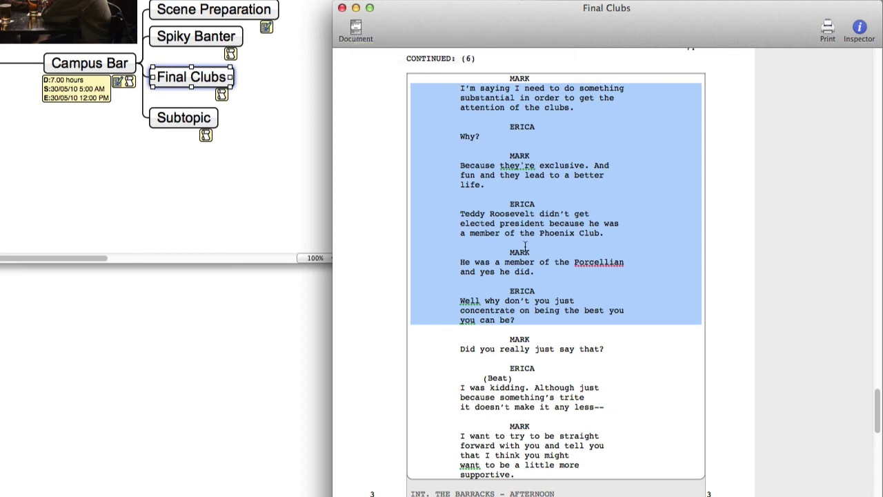
key("super+a")
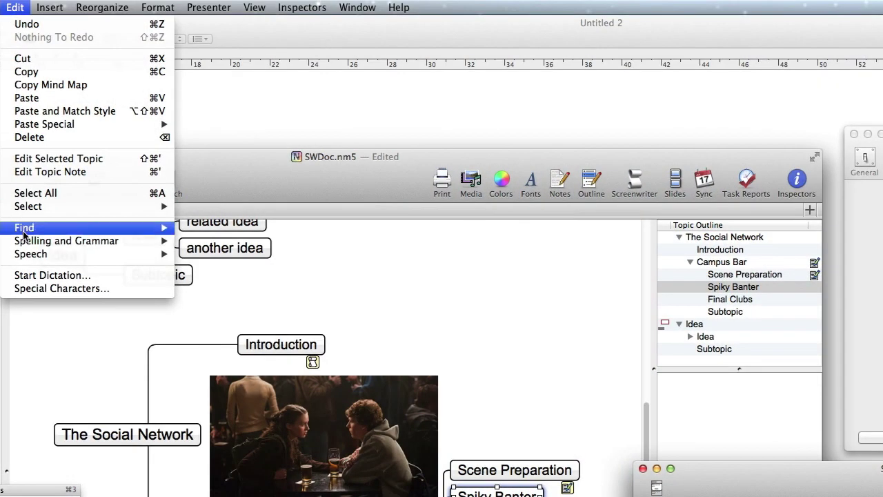
mouse_move(158, 256)
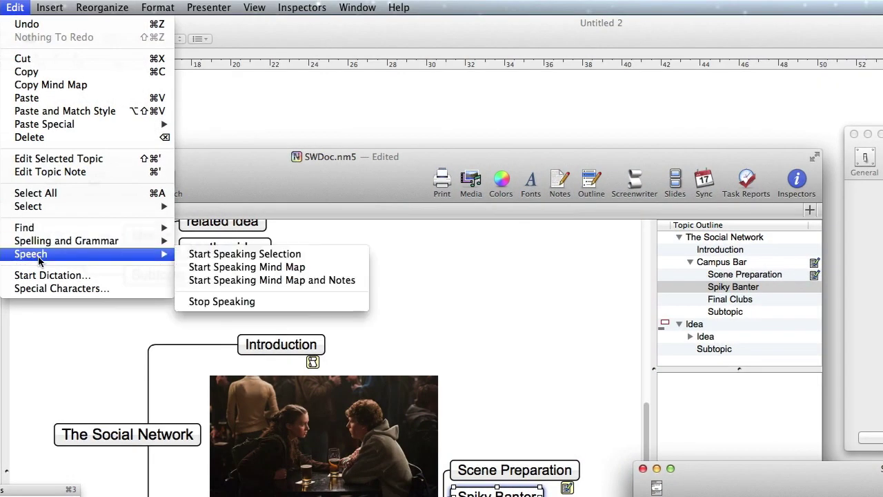
left_click(224, 257)
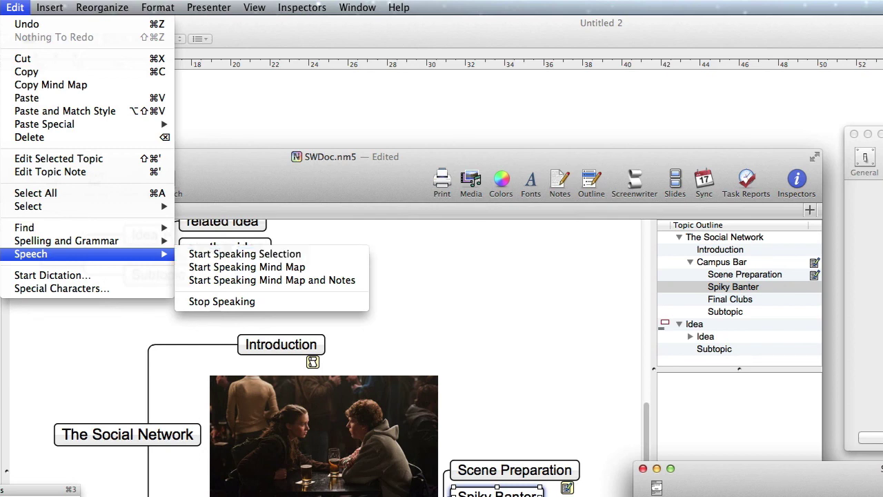